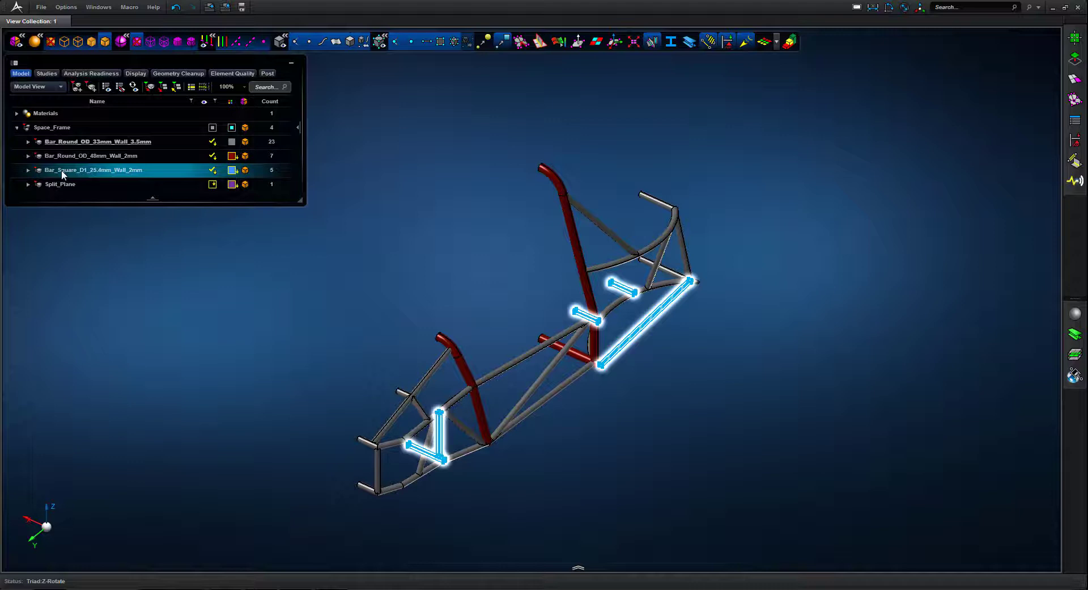
Step: Examine the solids in Bar_Round_OD_33mm_Wall_3.5mm and inspect the space frame's tubes and joints from several sides
{"action": "left_click", "coordinate": [27, 142]}
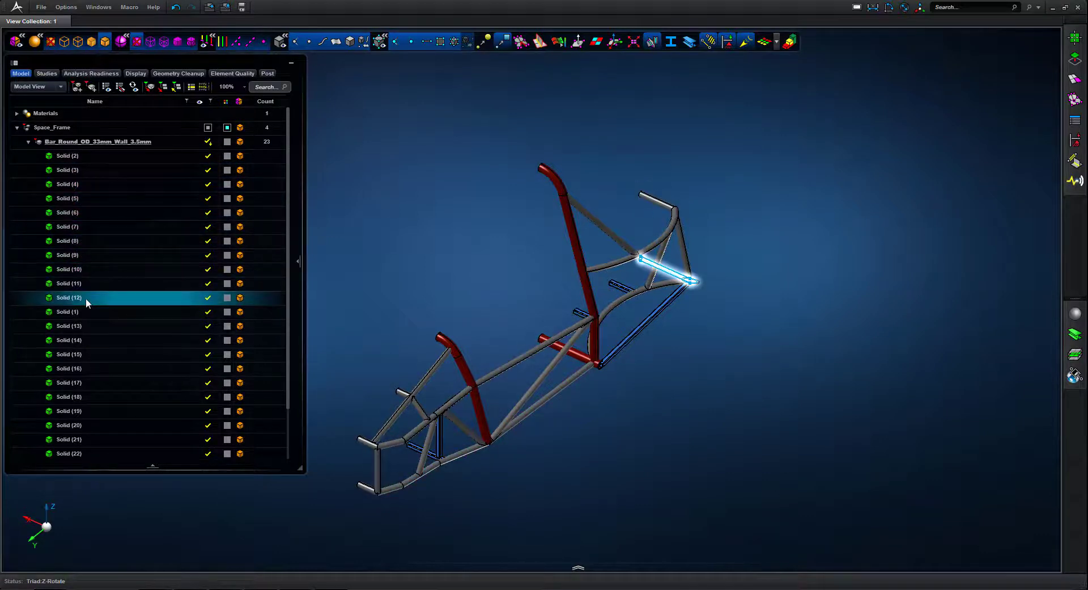
{"action": "left_click", "coordinate": [27, 142]}
{"action": "middle_click_drag", "start_coordinate": [159, 272], "coordinate": [258, 320]}
{"action": "right_click_drag", "start_coordinate": [257, 318], "coordinate": [218, 216]}
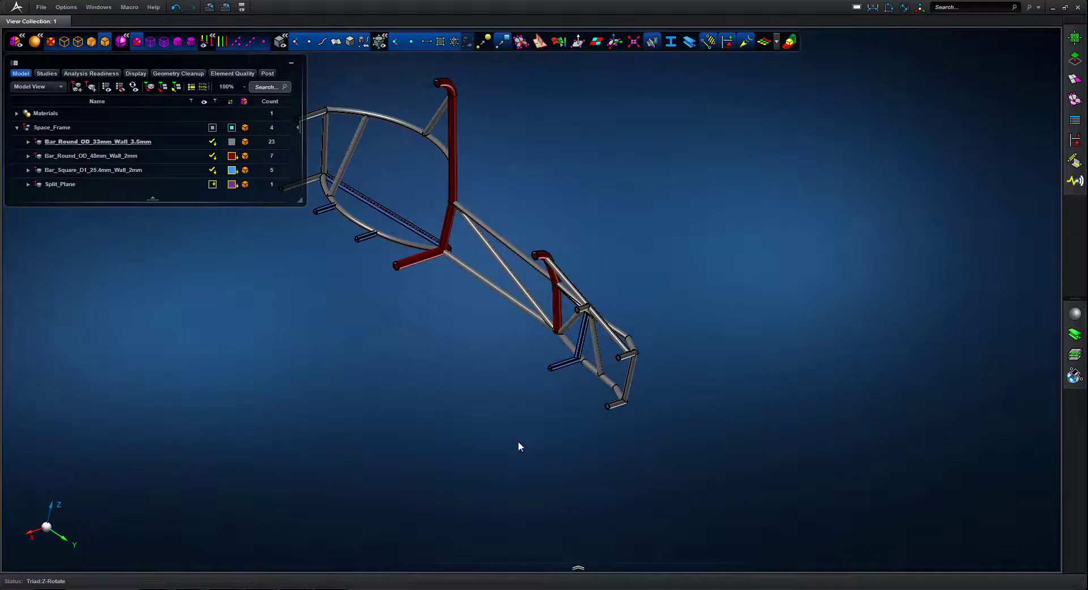
{"action": "mouse_move", "coordinate": [507, 440]}
{"action": "middle_mouse_down", "text": "ctrl"}
{"action": "mouse_move", "coordinate": [689, 312]}
{"action": "mouse_move", "coordinate": [674, 261]}
{"action": "middle_mouse_up", "text": "ctrl"}
{"action": "right_click_drag", "start_coordinate": [674, 265], "coordinate": [766, 378]}
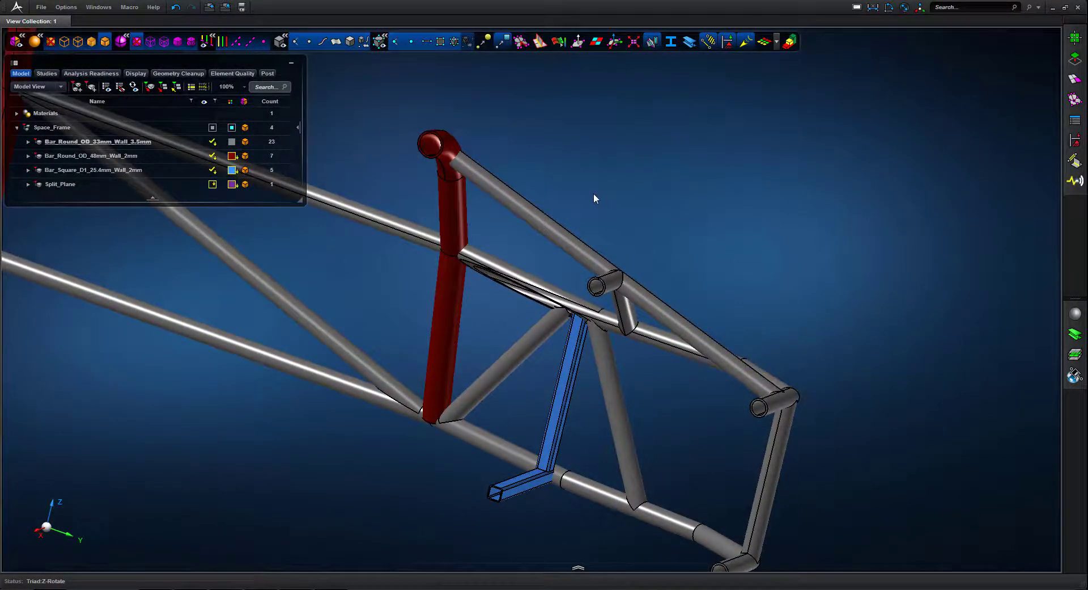
{"action": "key", "text": "f"}
{"action": "left_click_drag", "start_coordinate": [398, 135], "coordinate": [501, 303]}
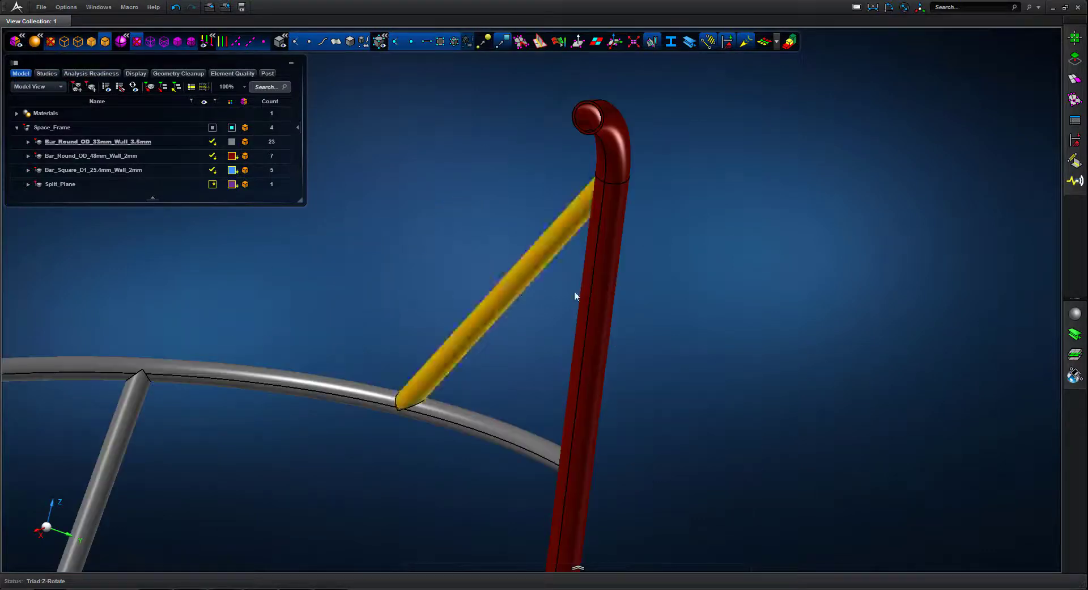
{"action": "scroll", "coordinate": [677, 263], "scroll_direction": "down", "scroll_amount": 1}
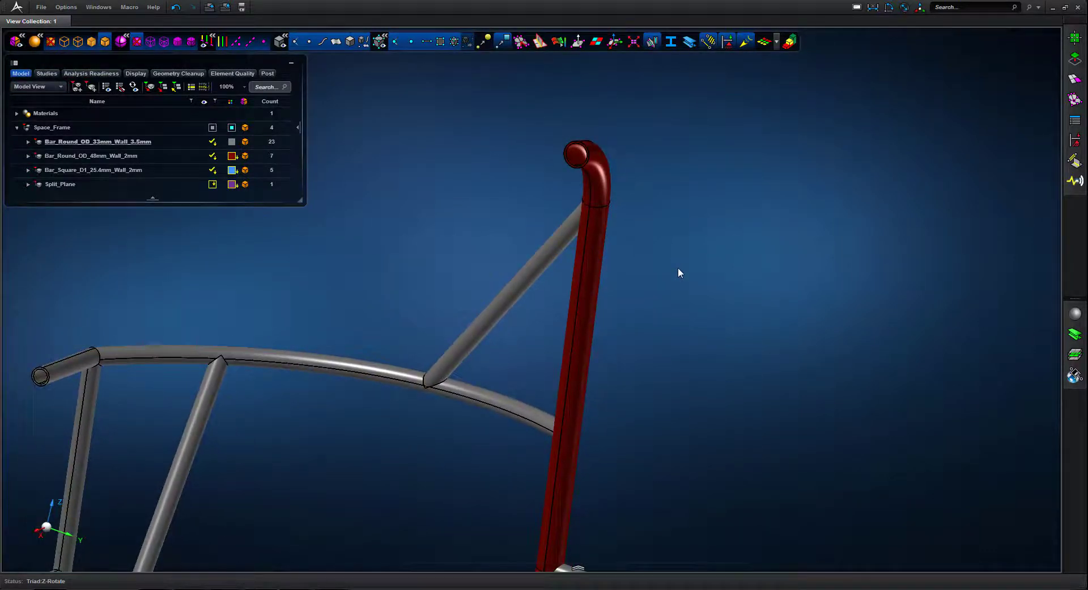
{"action": "key", "text": "f"}
{"action": "right_click_drag", "start_coordinate": [695, 311], "coordinate": [692, 265]}
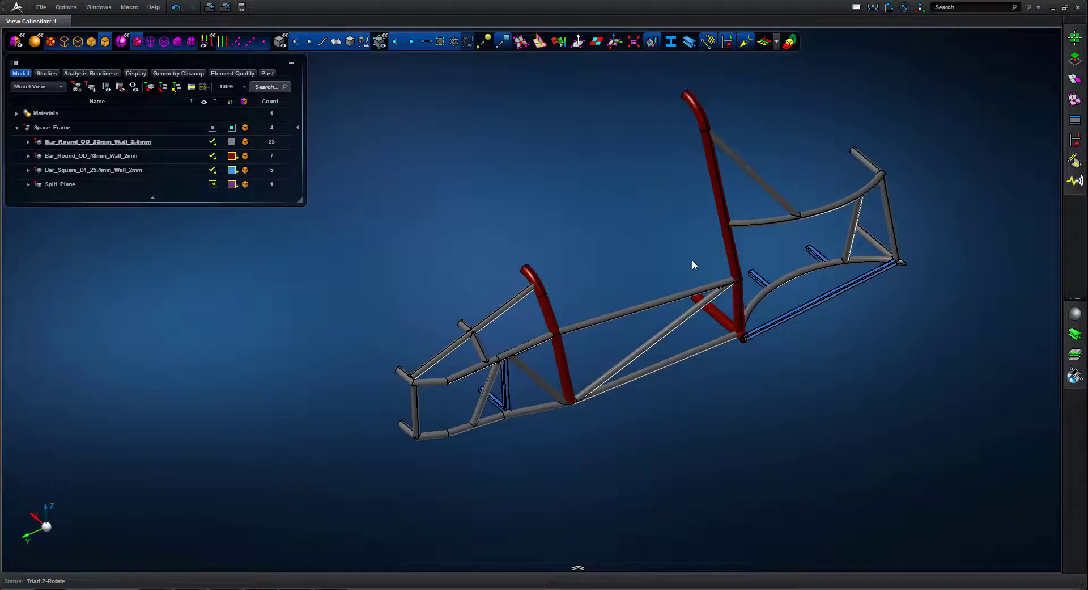
Step: Show only the Bar_Round_OD_33mm_Wall_3.5mm part of the space frame
{"action": "right_click", "coordinate": [104, 141]}
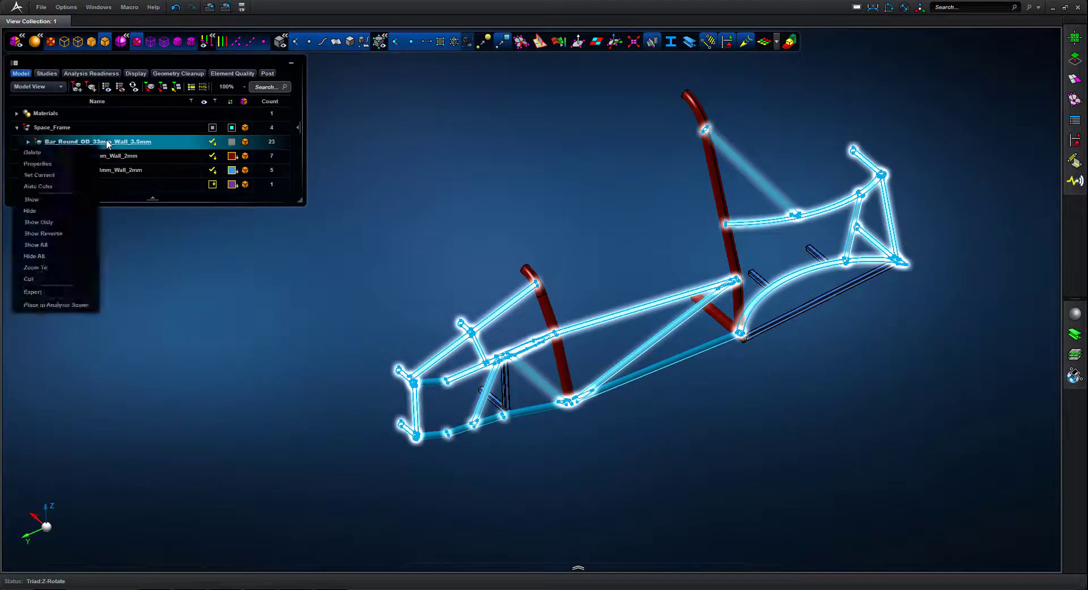
{"action": "left_click", "coordinate": [35, 222]}
{"action": "right_click_drag", "start_coordinate": [29, 220], "coordinate": [310, 474]}
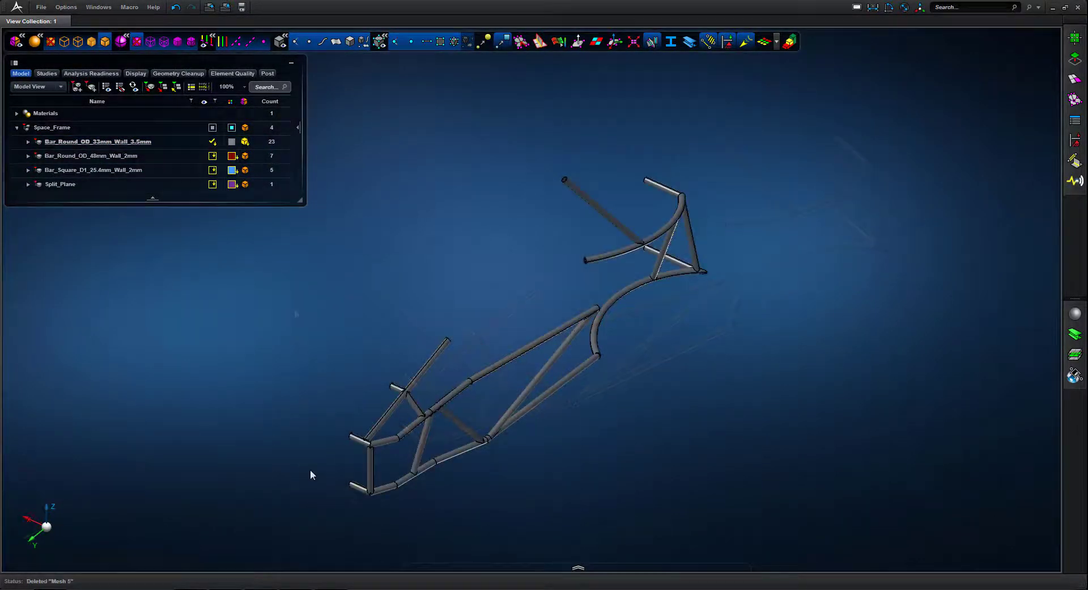
Step: Isolate the connected tube solids of the lower side rail, from the front cross stub to the rear end of the long straight tube
{"action": "left_click", "coordinate": [360, 488]}
{"action": "left_click", "coordinate": [406, 483]}
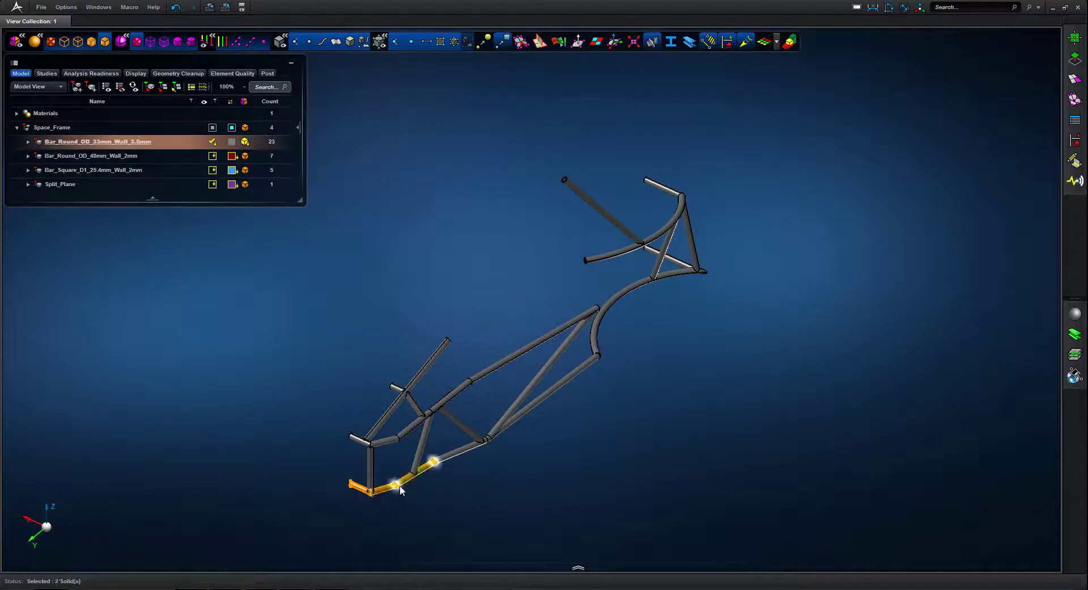
{"action": "left_click", "coordinate": [464, 452]}
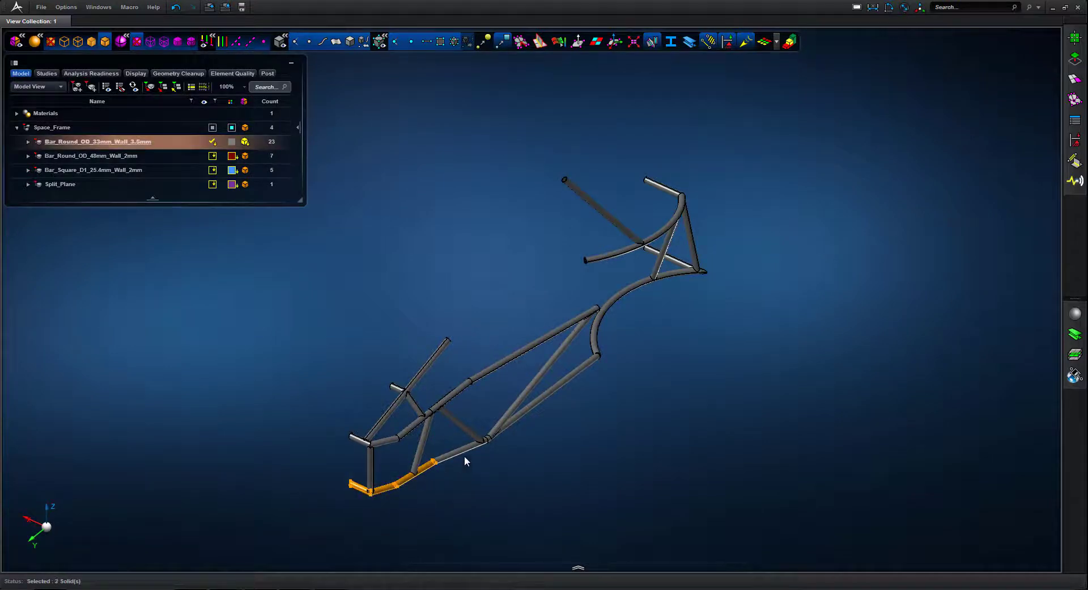
{"action": "left_click", "coordinate": [544, 397]}
{"action": "right_click", "coordinate": [526, 423]}
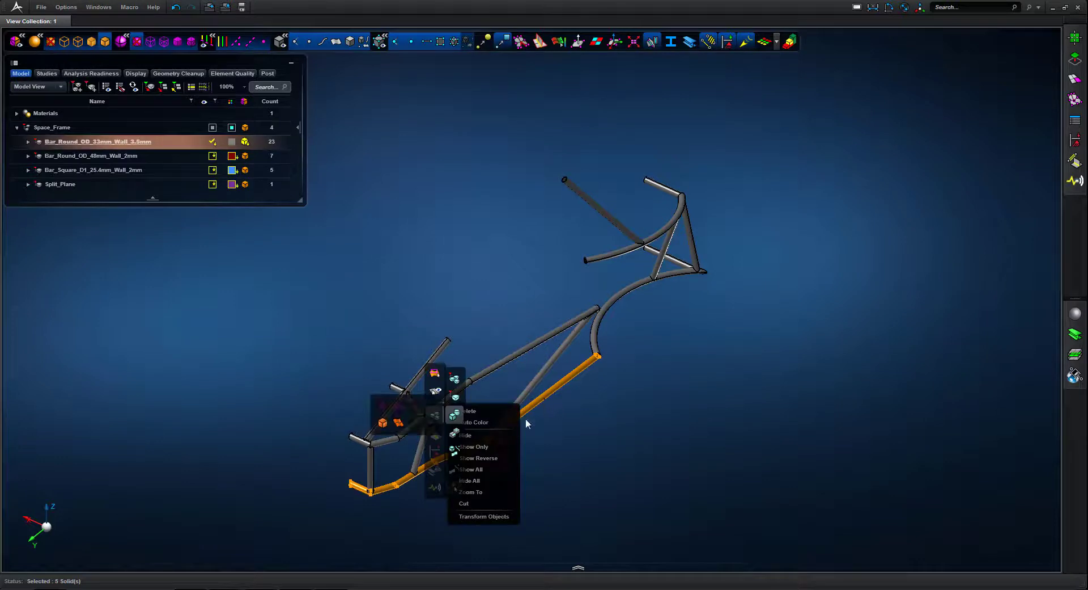
{"action": "left_click", "coordinate": [491, 447]}
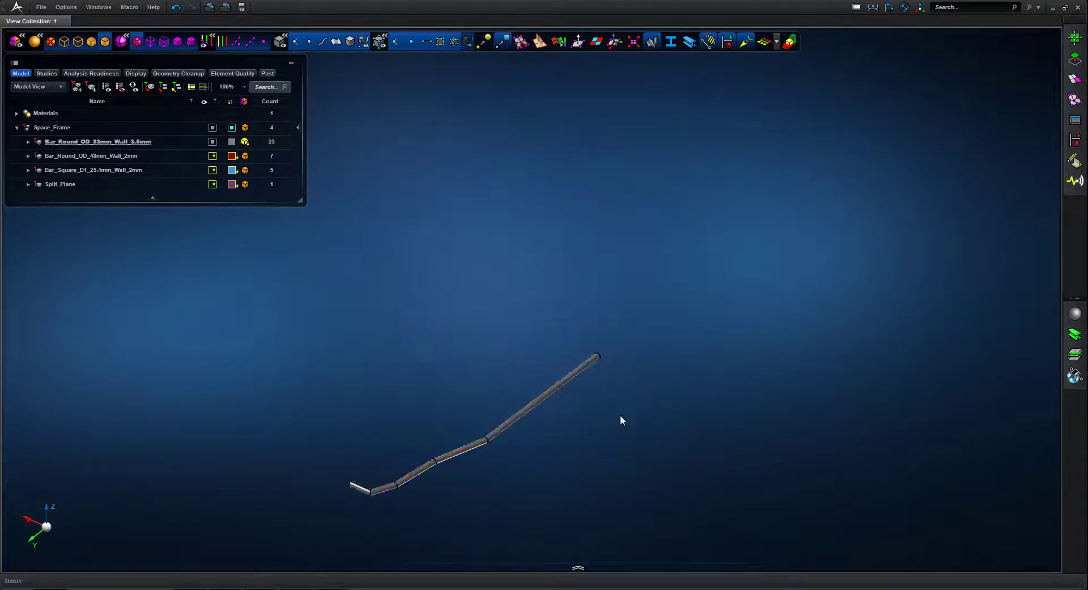
Step: Display the isolated lower rail as wireframe and create nodes at the centres of its tube end circles using the arc method
{"action": "left_click", "coordinate": [77, 42]}
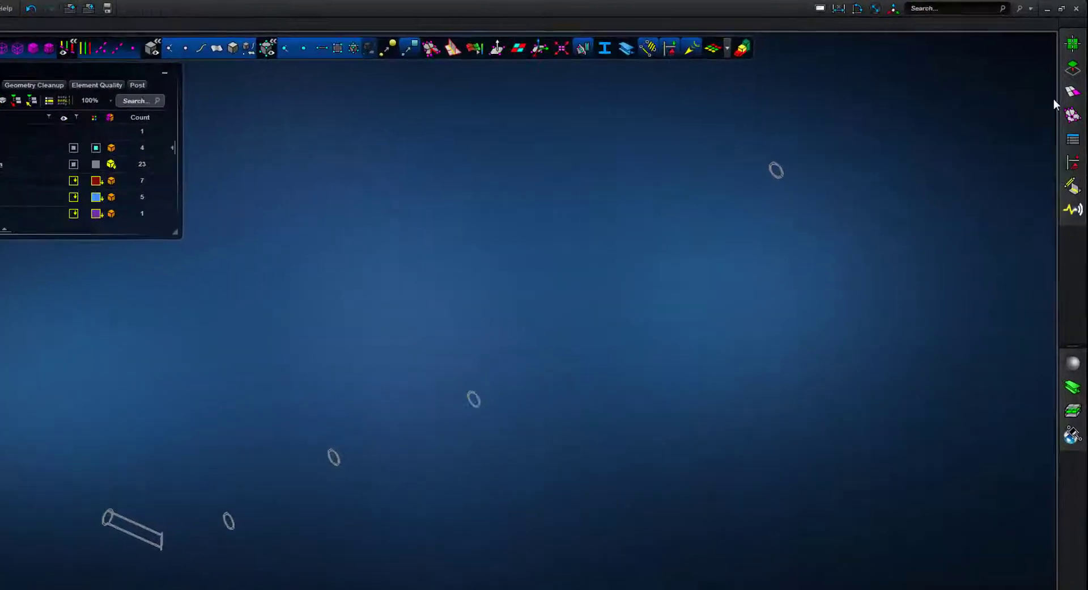
{"action": "left_click", "coordinate": [1075, 78]}
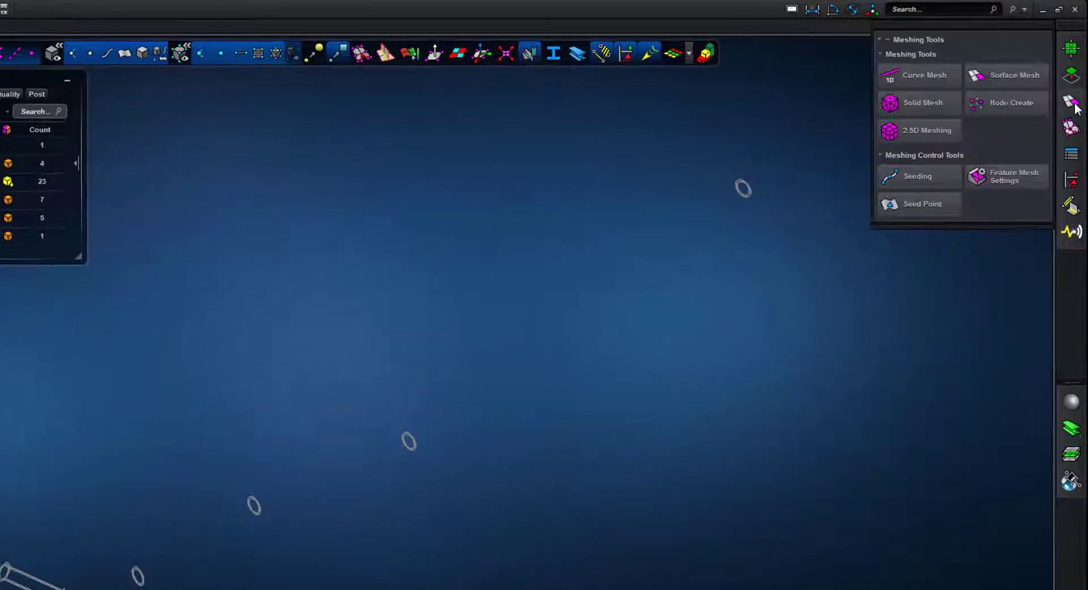
{"action": "left_click", "coordinate": [994, 105]}
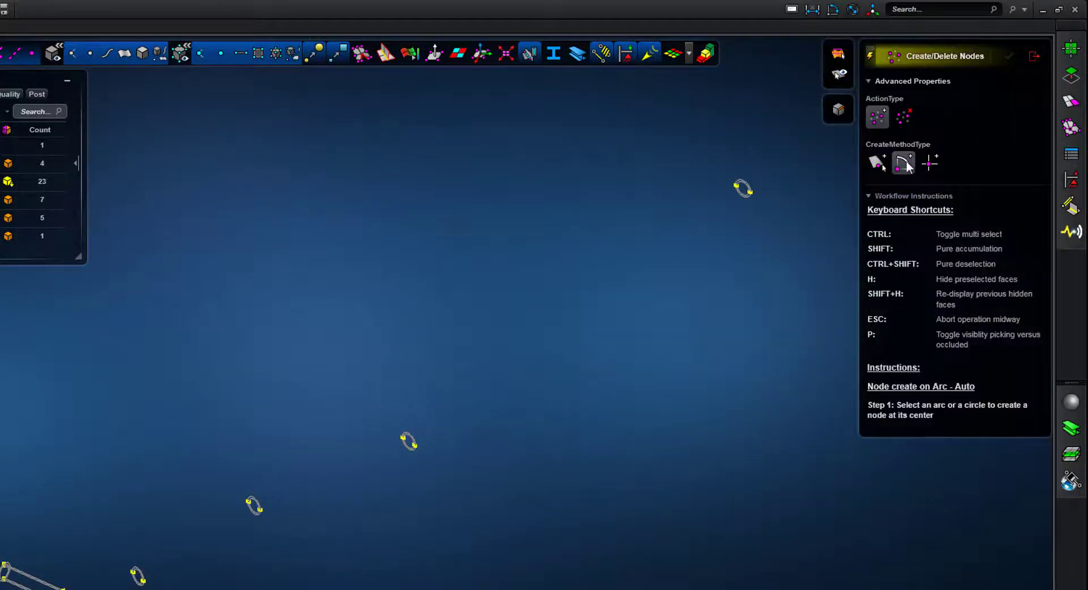
{"action": "left_click", "coordinate": [745, 189]}
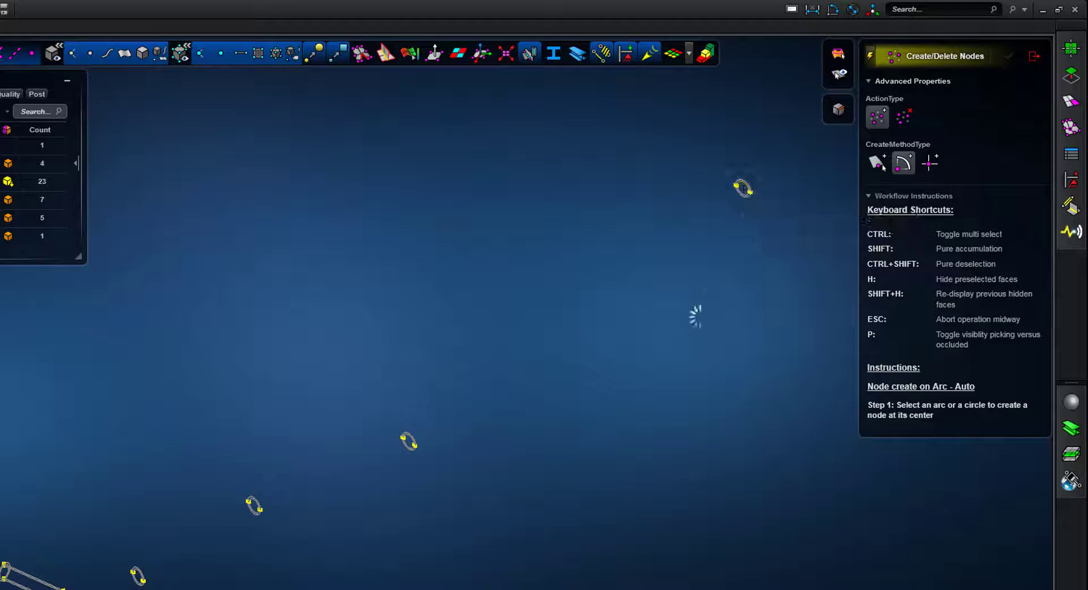
{"action": "left_click", "coordinate": [410, 438]}
{"action": "left_click", "coordinate": [258, 506]}
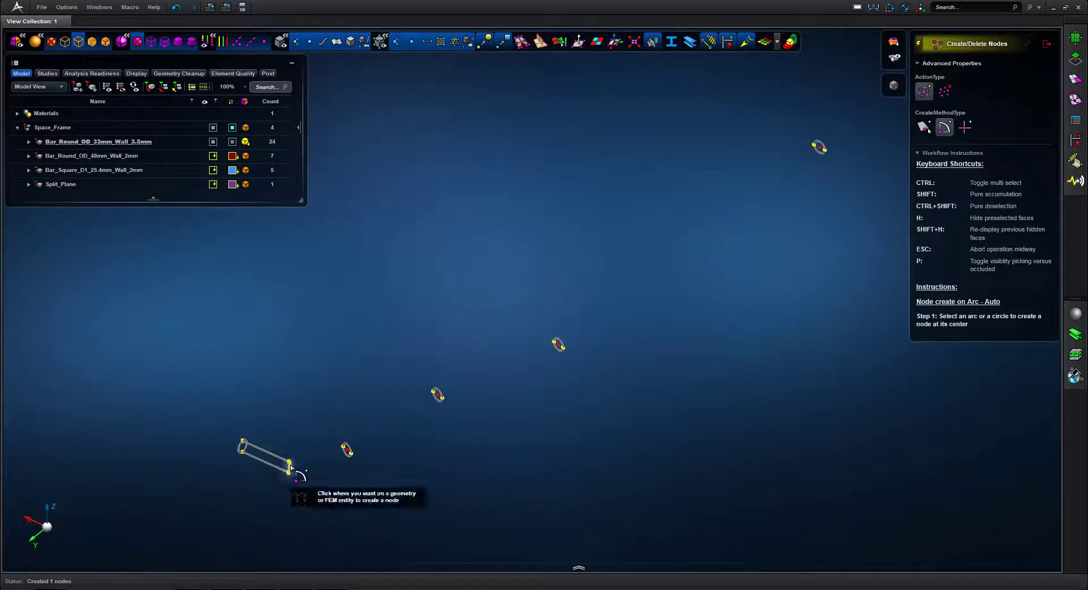
{"action": "left_click", "coordinate": [289, 466]}
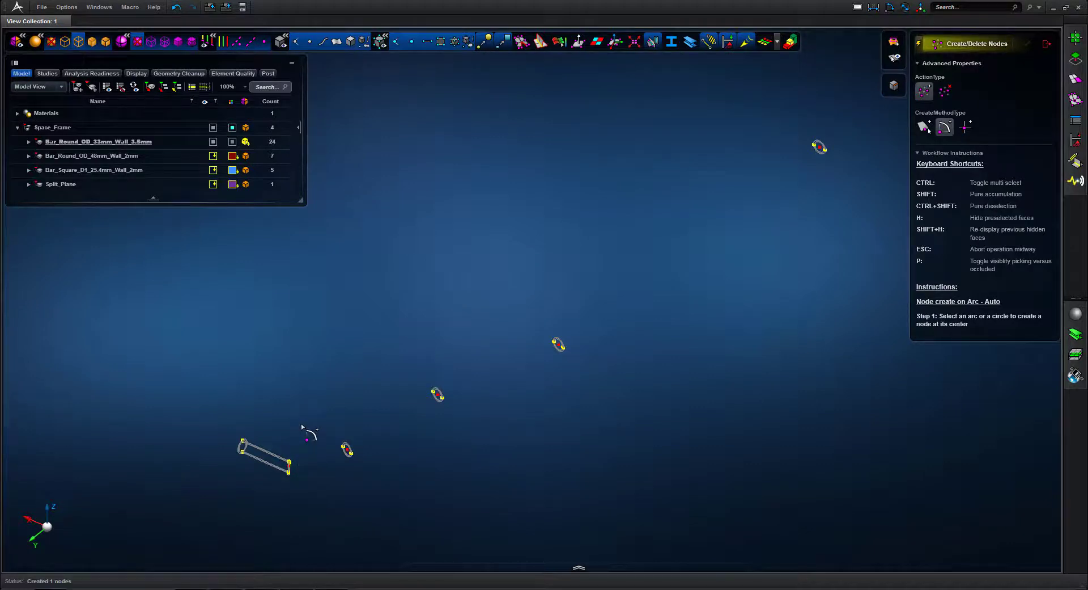
{"action": "left_click", "coordinate": [239, 448]}
Step: Hide the solid geometry and create a polyline through the lower rail's centre nodes, from the rear end to the front stub
{"action": "left_click", "coordinate": [352, 43]}
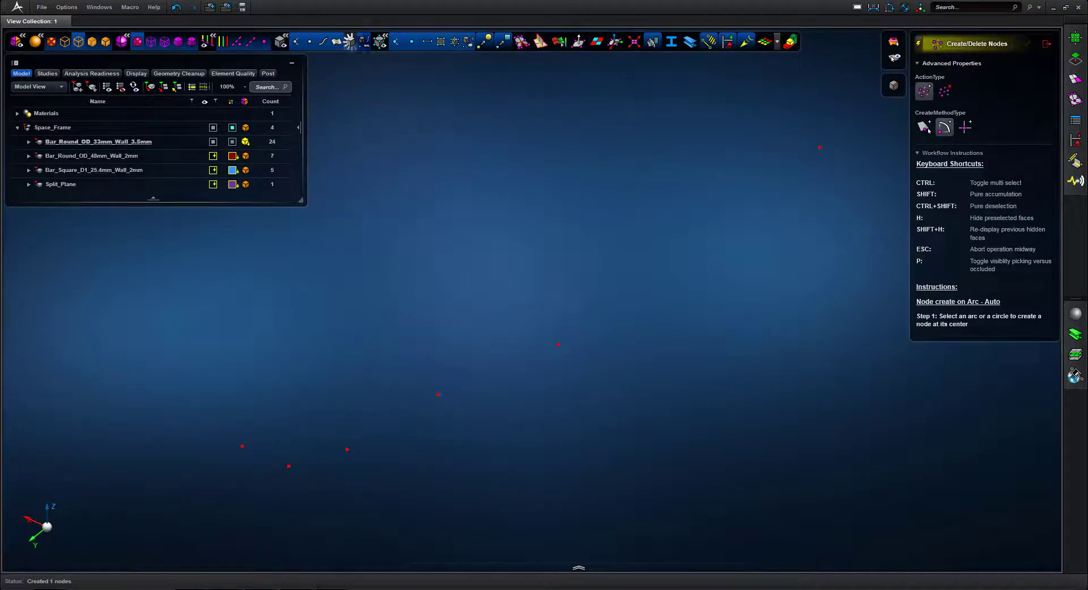
{"action": "left_click", "coordinate": [1075, 79]}
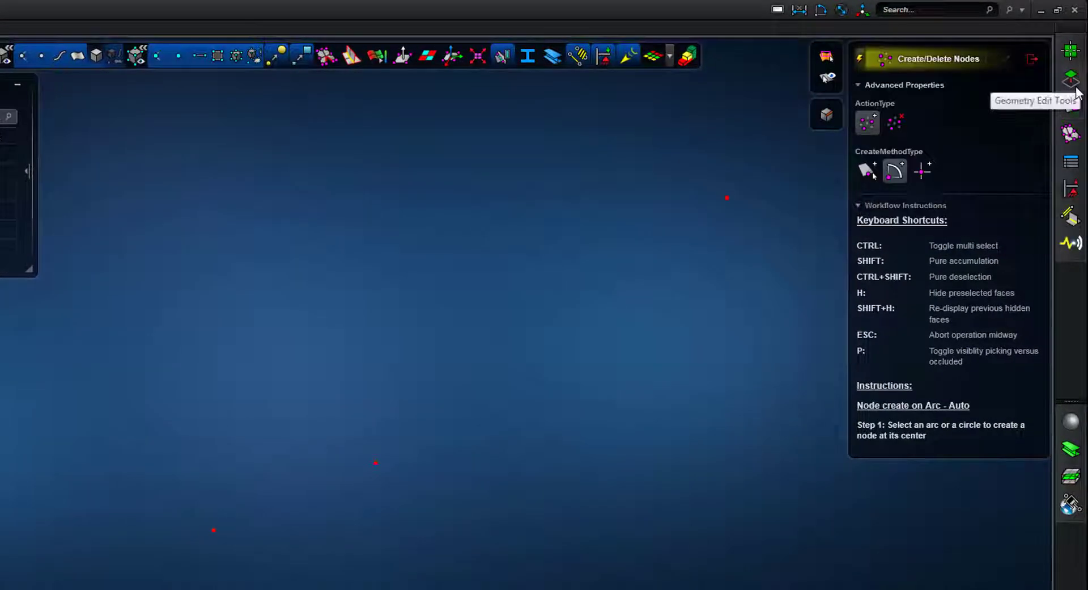
{"action": "left_click", "coordinate": [1073, 76]}
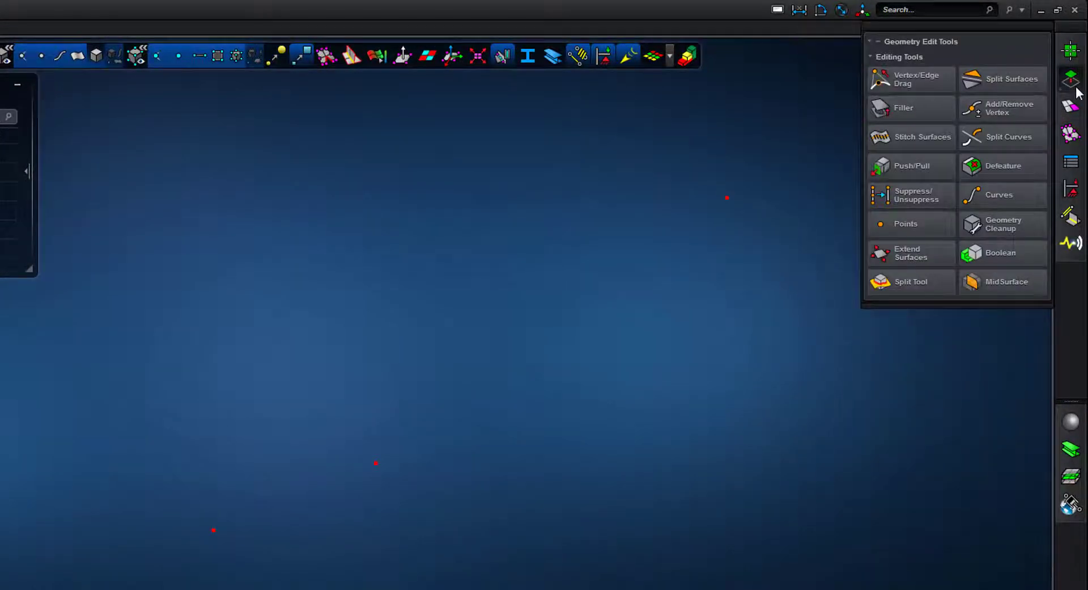
{"action": "left_click", "coordinate": [994, 197]}
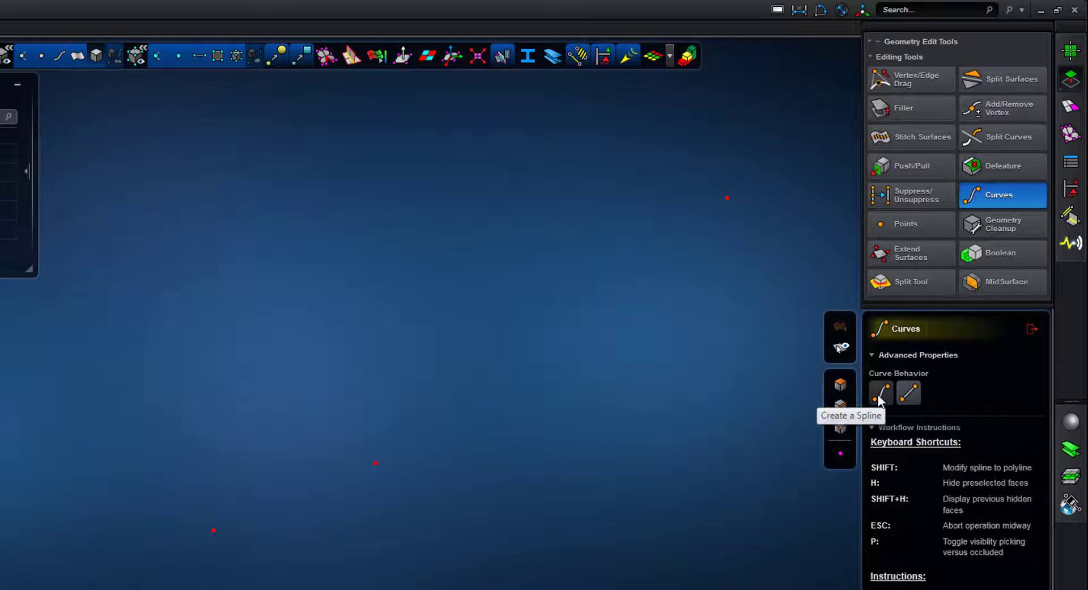
{"action": "left_click", "coordinate": [727, 198]}
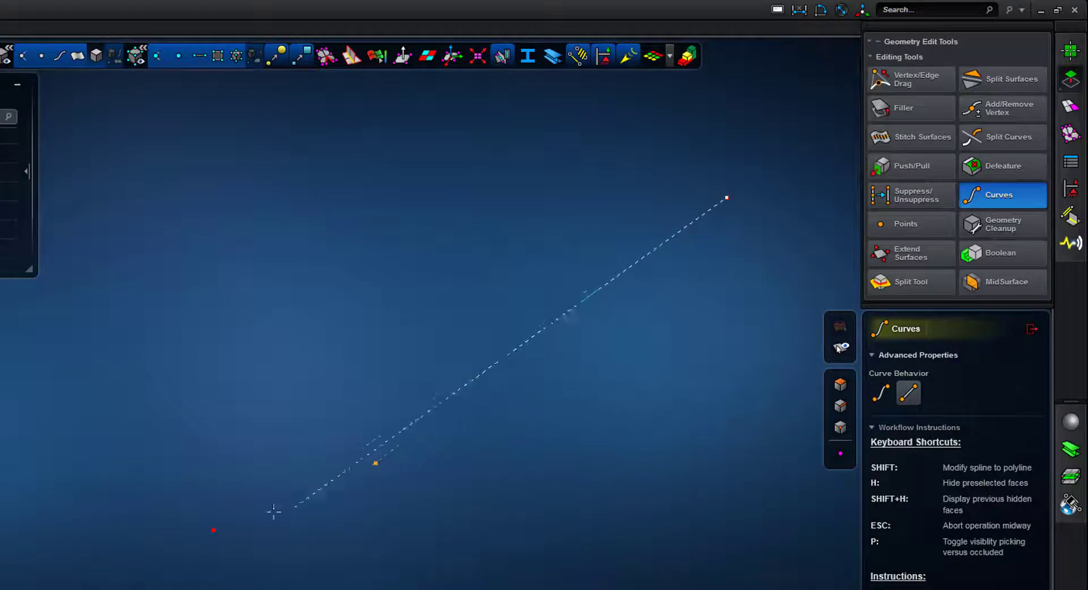
{"action": "left_click", "coordinate": [375, 463]}
{"action": "left_click", "coordinate": [376, 464]}
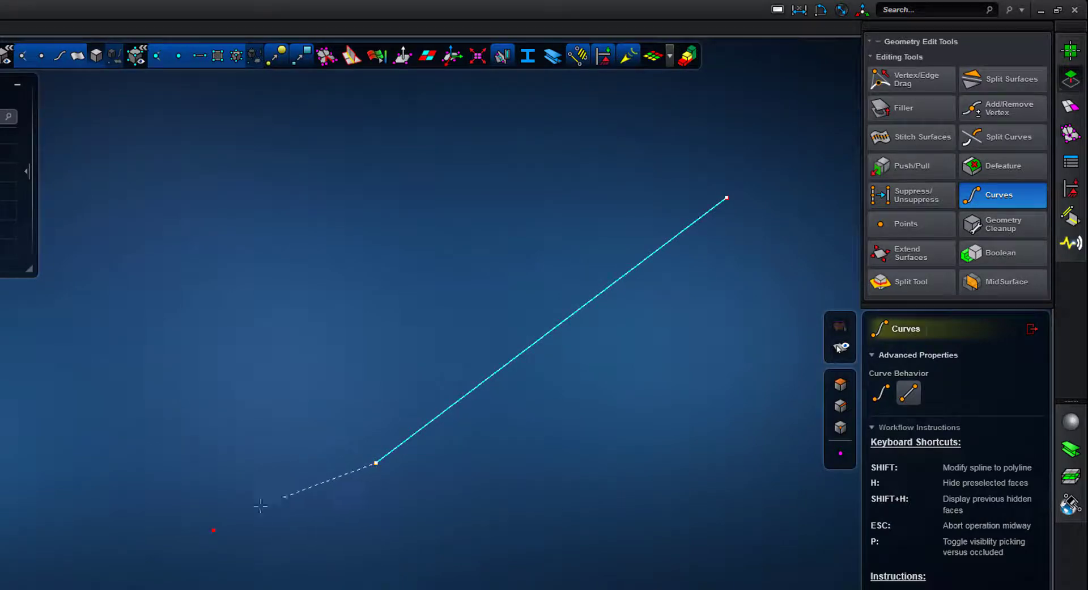
{"action": "left_click", "coordinate": [213, 529]}
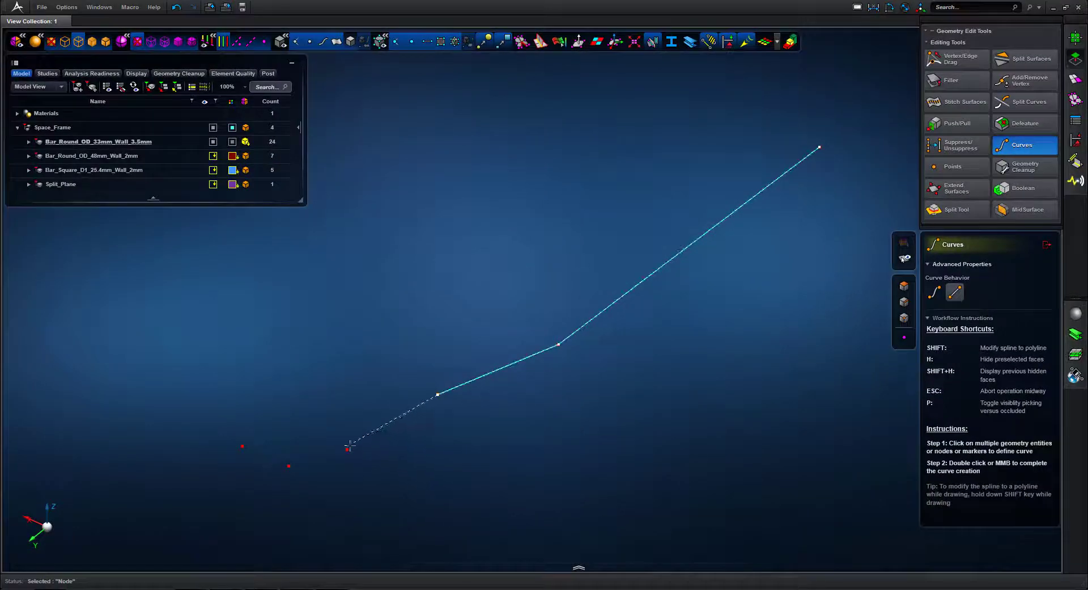
{"action": "left_click", "coordinate": [348, 448]}
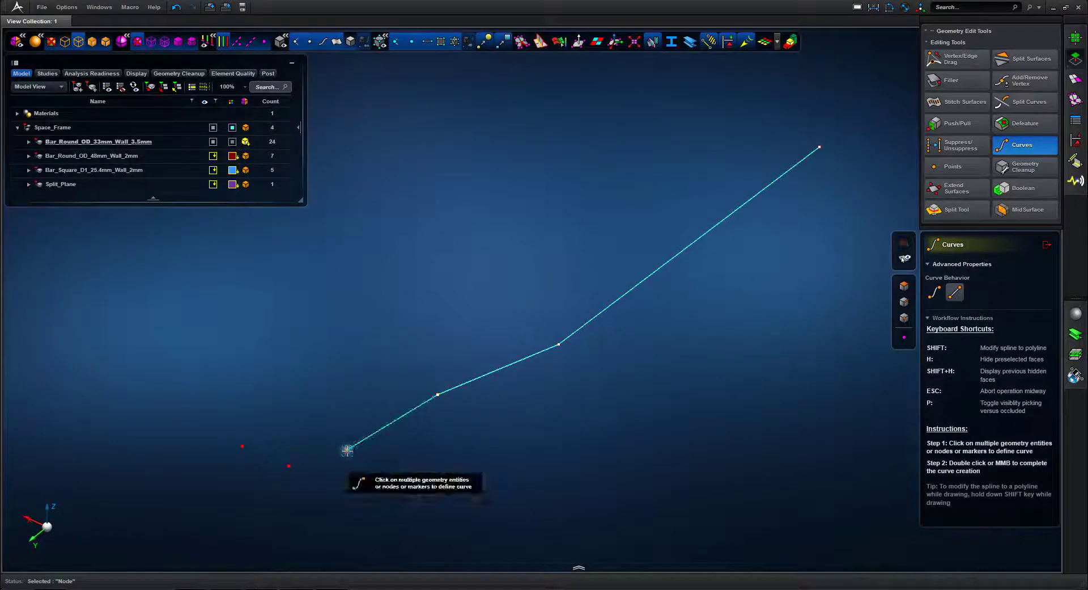
{"action": "double_click", "coordinate": [243, 446]}
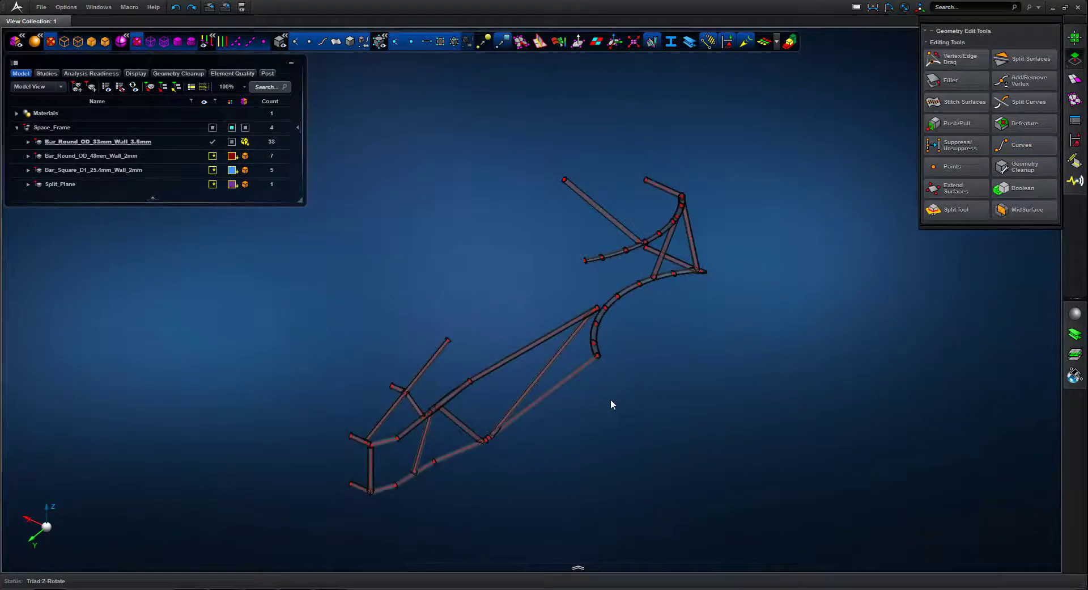
Step: Hide the solid geometry and create a spline through the eight centre nodes of the curved lower tube at the frame's rear
{"action": "left_click_drag", "start_coordinate": [617, 354], "coordinate": [737, 249]}
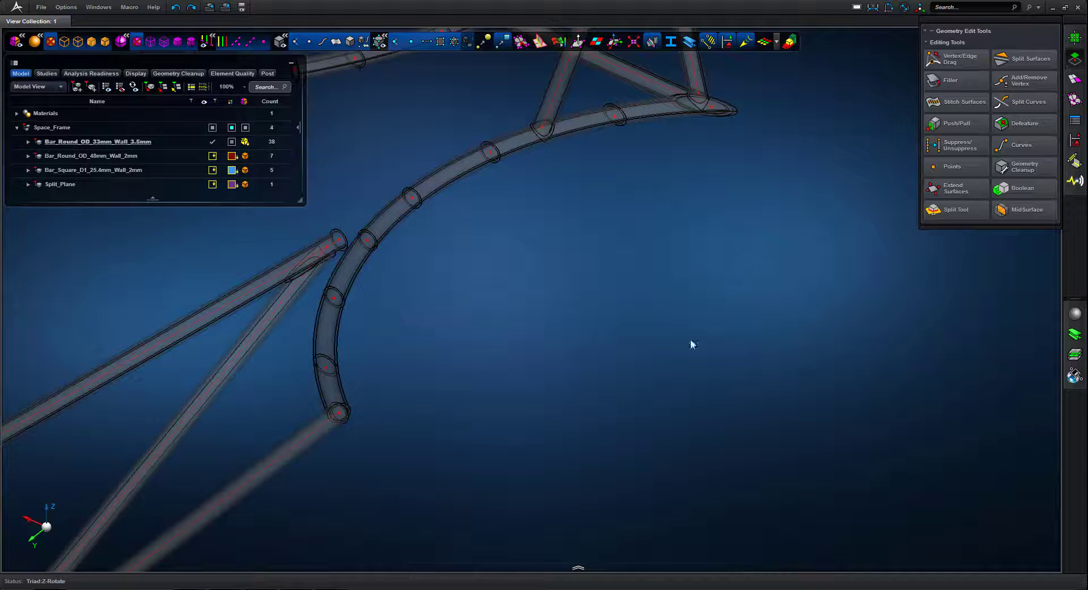
{"action": "left_click", "coordinate": [351, 42]}
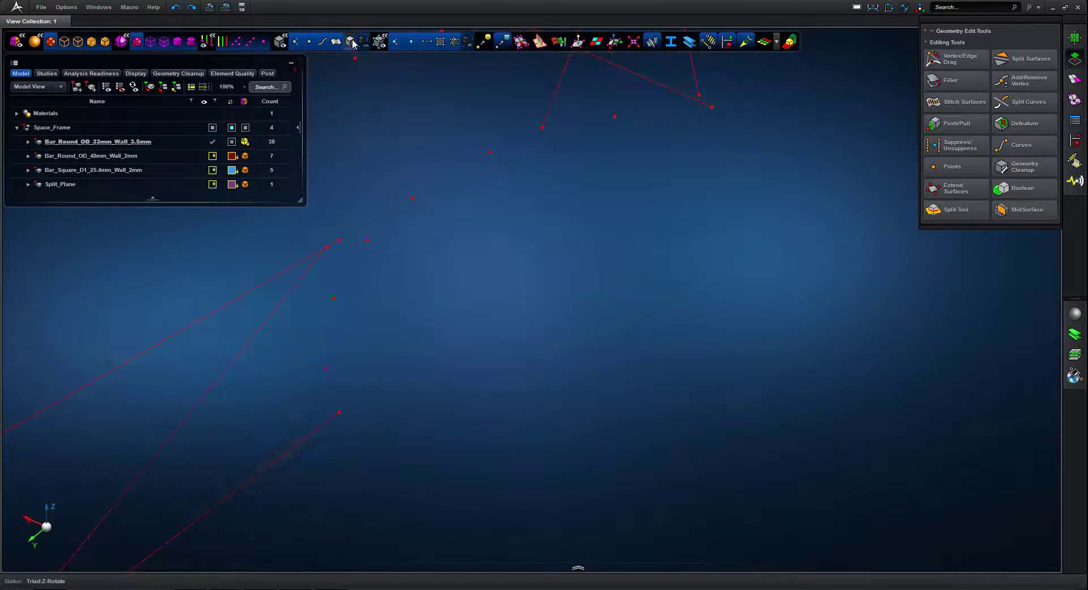
{"action": "left_click", "coordinate": [1021, 144]}
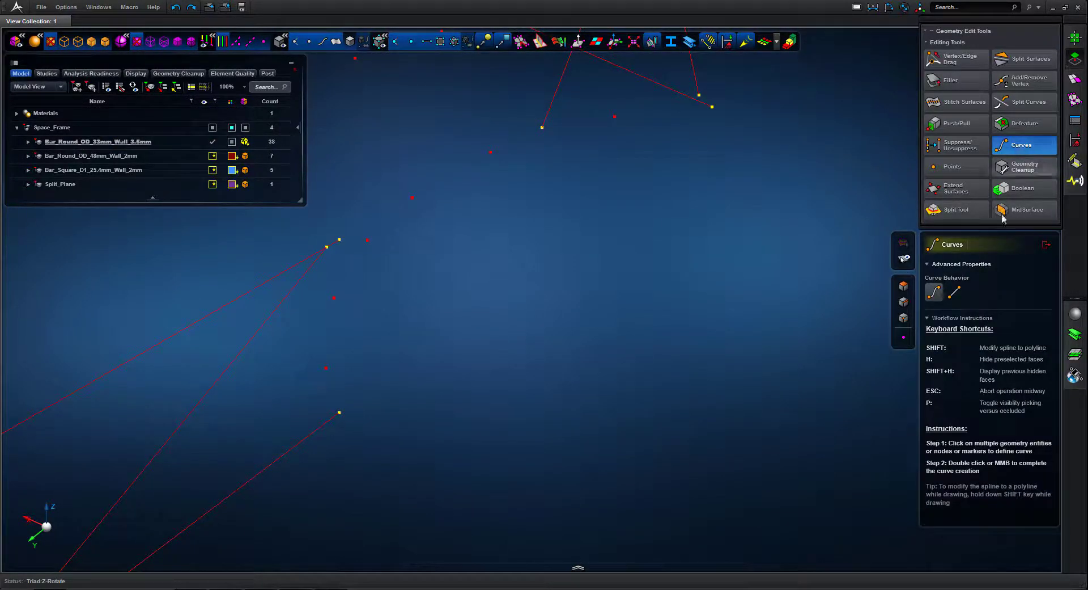
{"action": "left_click", "coordinate": [932, 292]}
{"action": "left_click", "coordinate": [339, 413]}
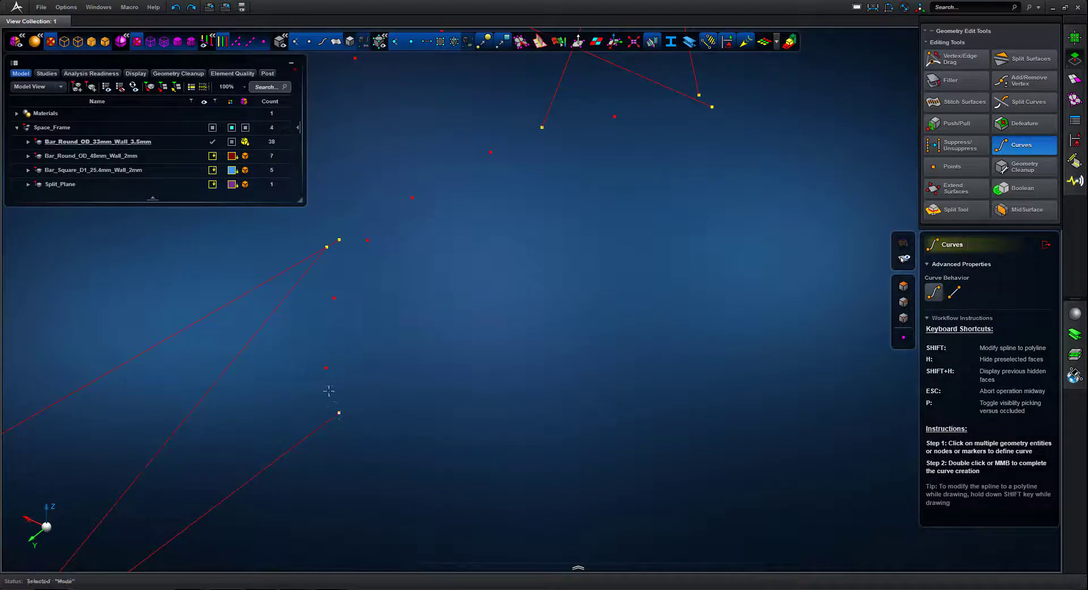
{"action": "left_click", "coordinate": [326, 368]}
{"action": "left_click", "coordinate": [335, 298]}
{"action": "left_click", "coordinate": [368, 240]}
{"action": "left_click", "coordinate": [413, 197]}
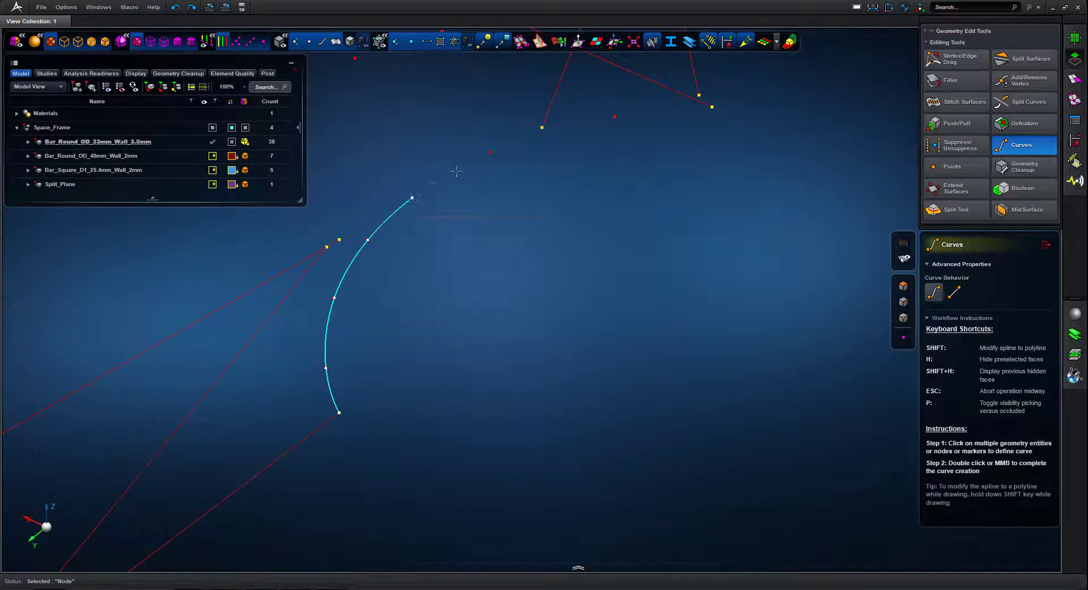
{"action": "left_click", "coordinate": [489, 151]}
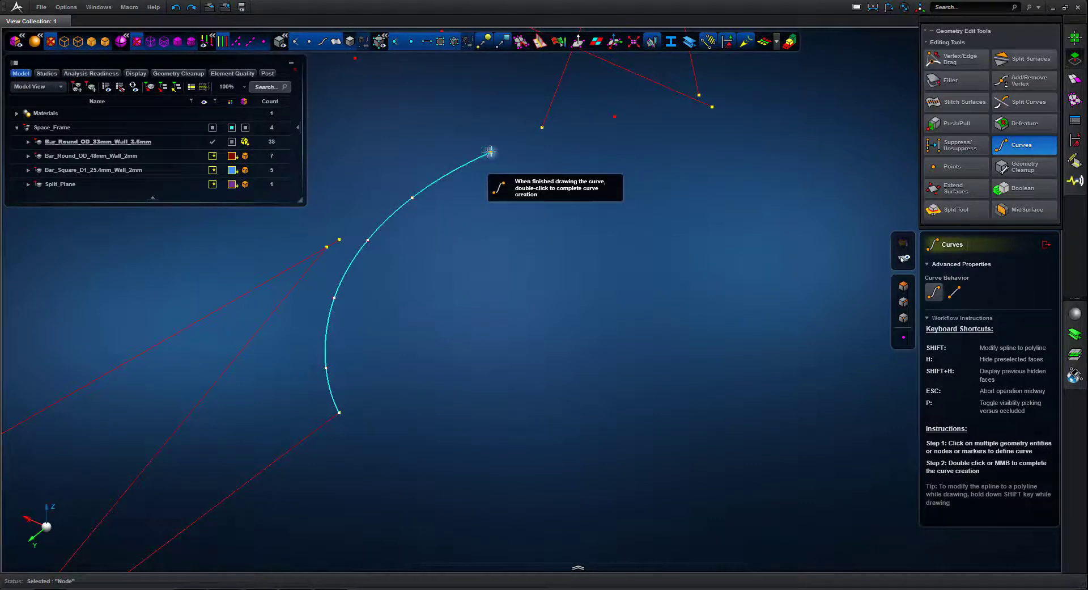
{"action": "left_click", "coordinate": [615, 117]}
{"action": "left_click", "coordinate": [712, 107]}
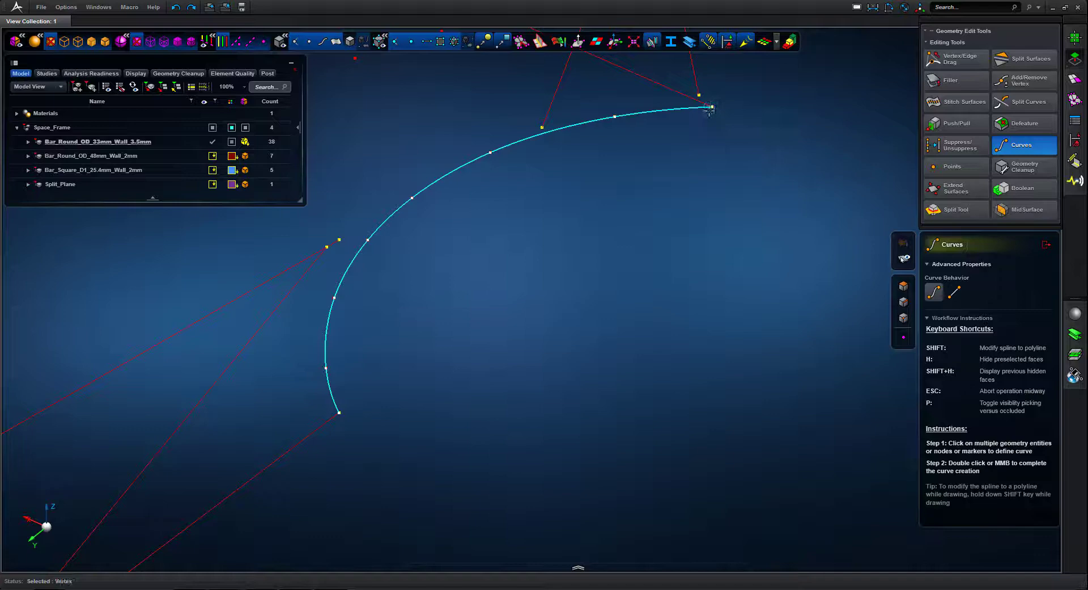
{"action": "middle_click", "coordinate": [708, 107]}
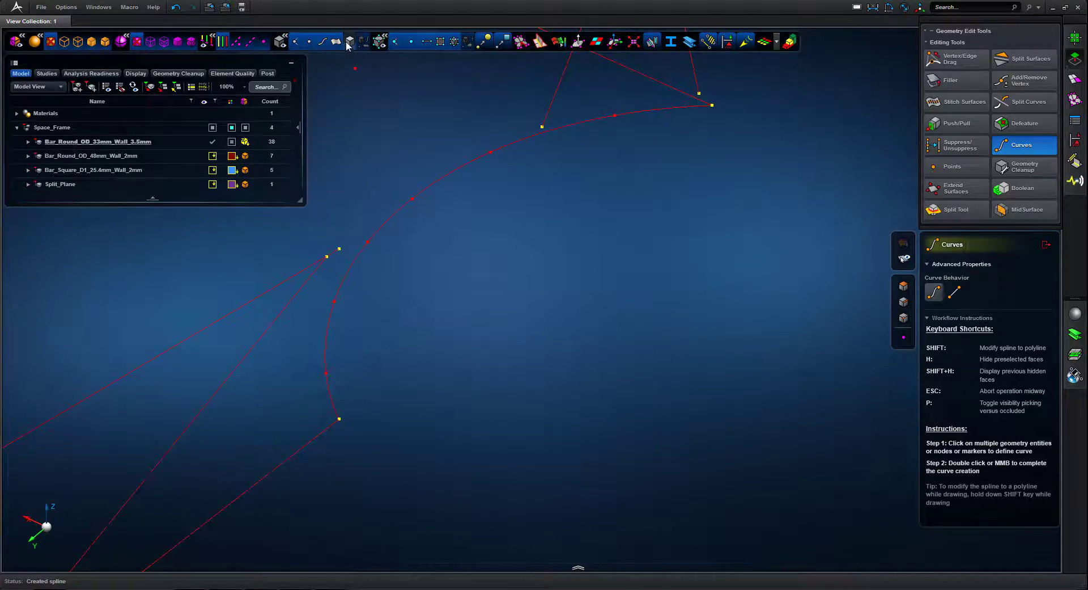
Step: Expand Bar_Round_OD_33mm_Wall_3.5mm and apply automatic colours to all its curves, from Curve 12 through Curve 22
{"action": "middle_click_drag", "start_coordinate": [538, 298], "coordinate": [411, 165]}
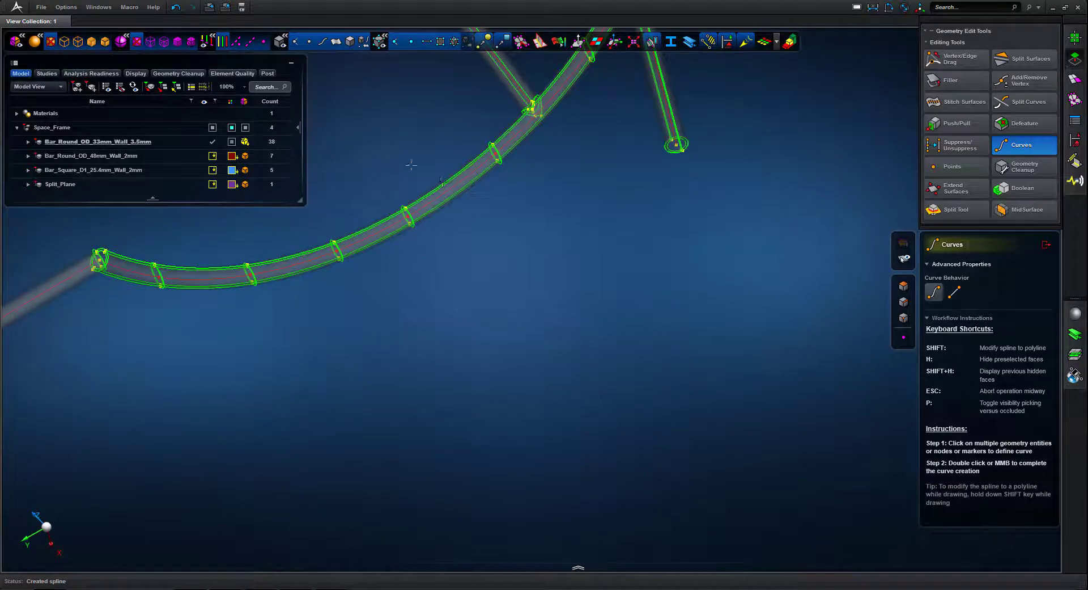
{"action": "right_click_drag", "start_coordinate": [447, 244], "coordinate": [467, 260]}
{"action": "mouse_move", "coordinate": [622, 421]}
{"action": "middle_mouse_down"}
{"action": "mouse_move", "coordinate": [610, 418]}
{"action": "mouse_move", "coordinate": [623, 418]}
{"action": "middle_mouse_up"}
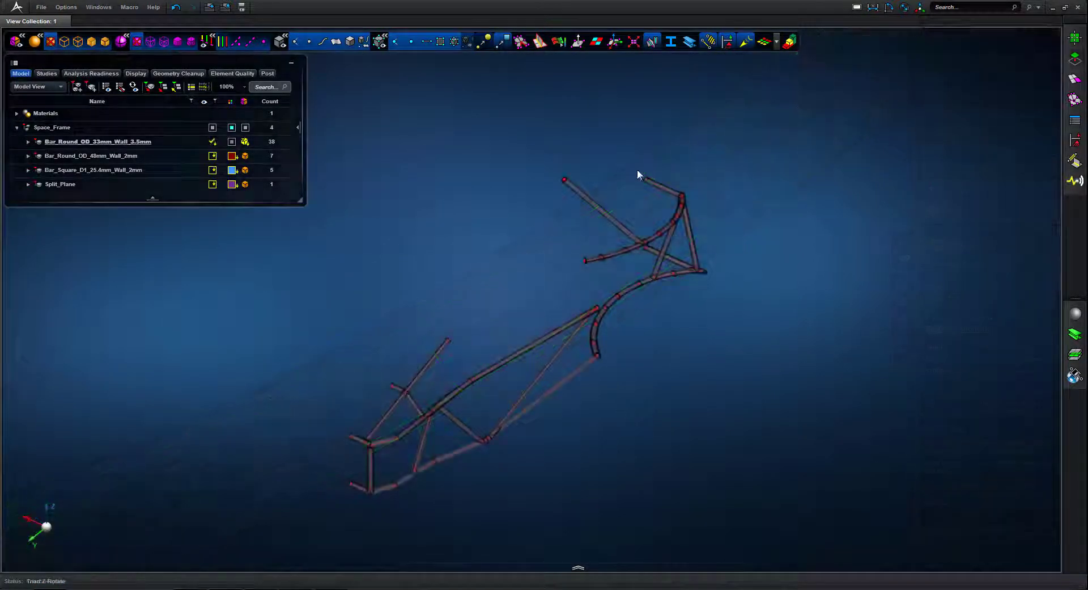
{"action": "left_click", "coordinate": [25, 143]}
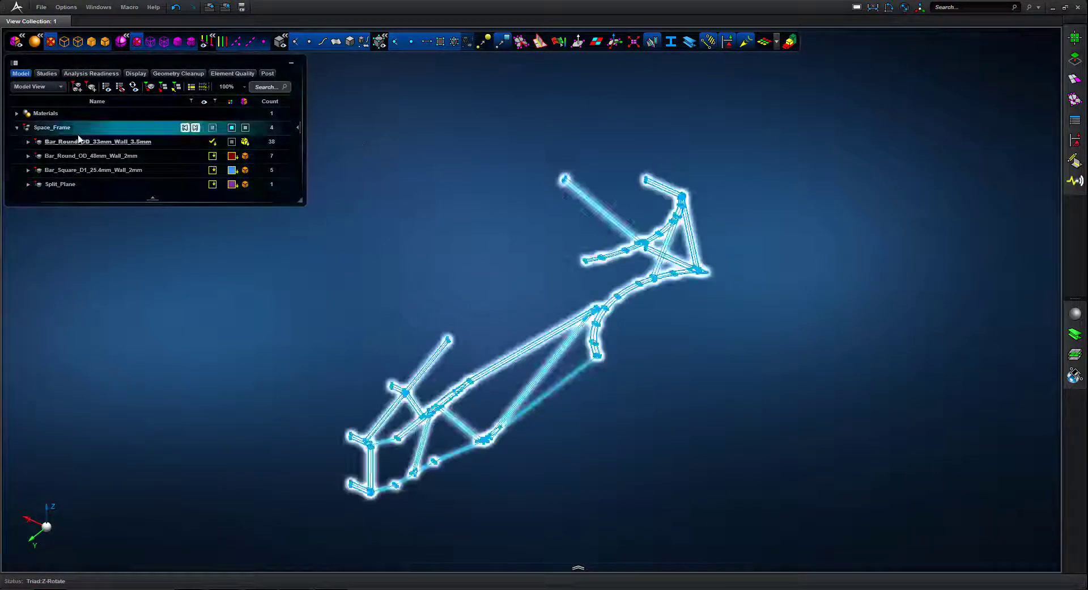
{"action": "left_click", "coordinate": [27, 141]}
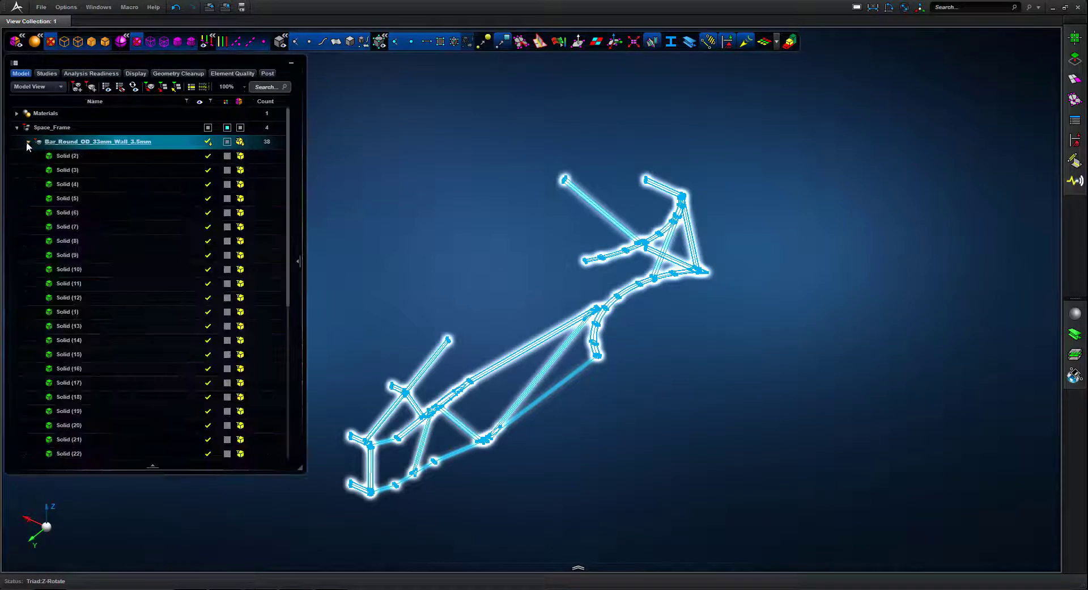
{"action": "left_click", "coordinate": [309, 135]}
{"action": "left_click_drag", "start_coordinate": [289, 125], "coordinate": [288, 284]}
{"action": "left_click", "coordinate": [71, 213]}
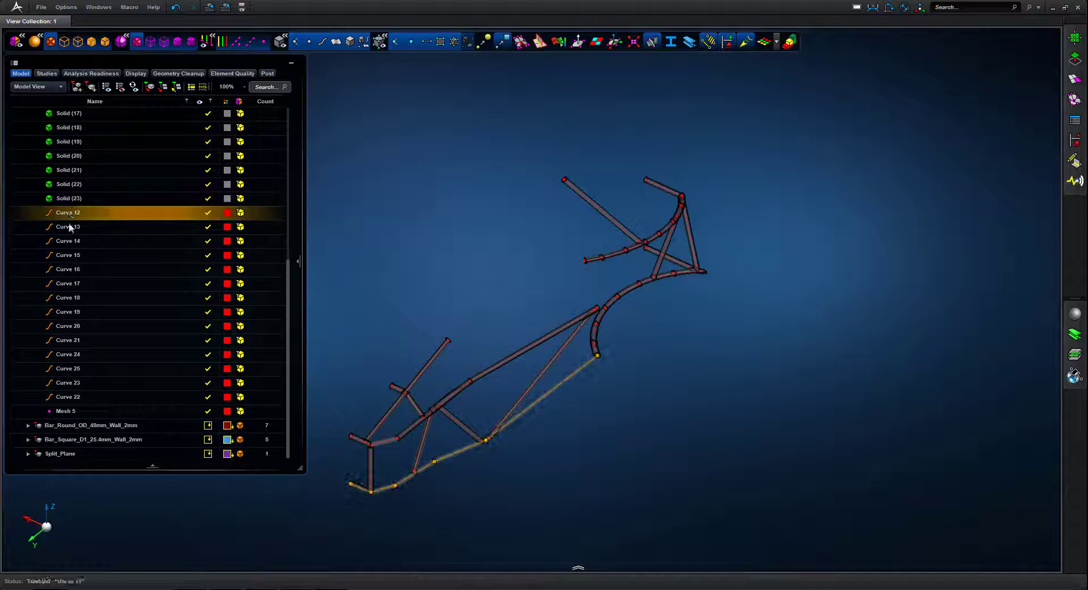
{"action": "left_click", "coordinate": [70, 397], "text": "shift"}
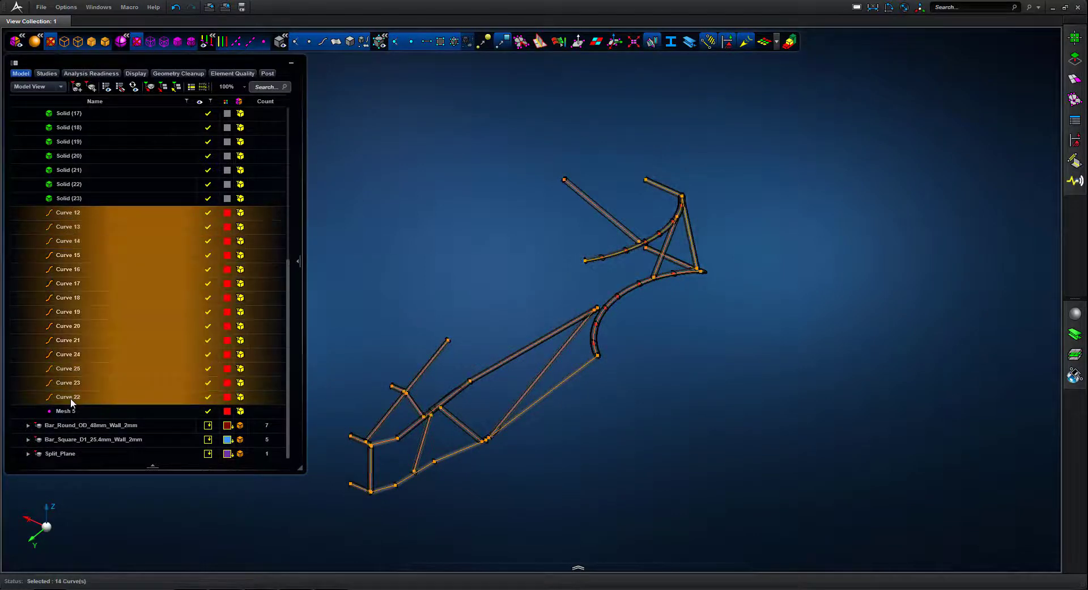
{"action": "right_click", "coordinate": [70, 398]}
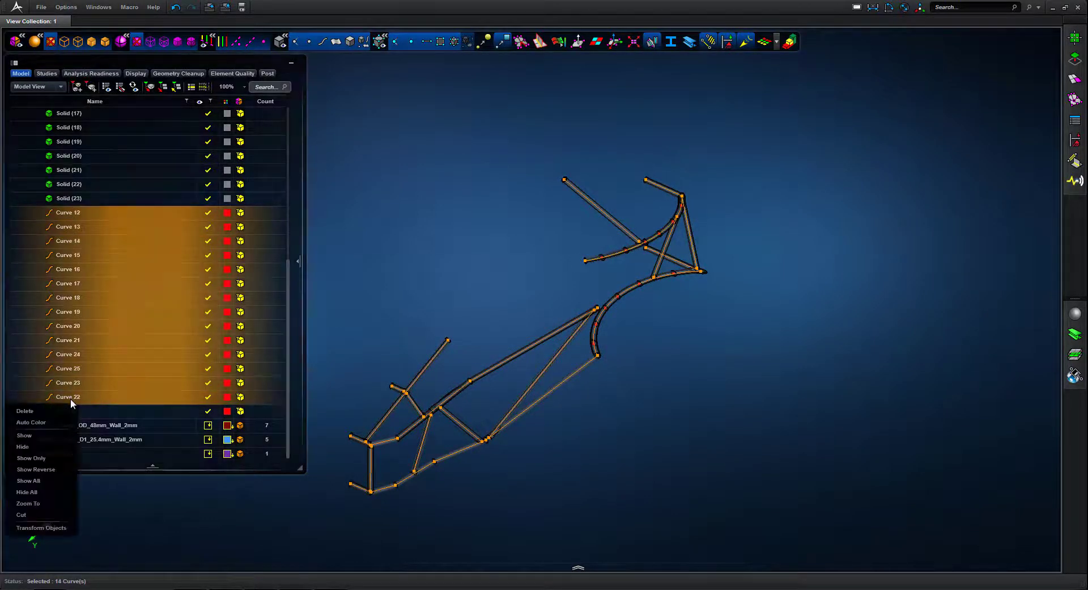
{"action": "left_click", "coordinate": [48, 423]}
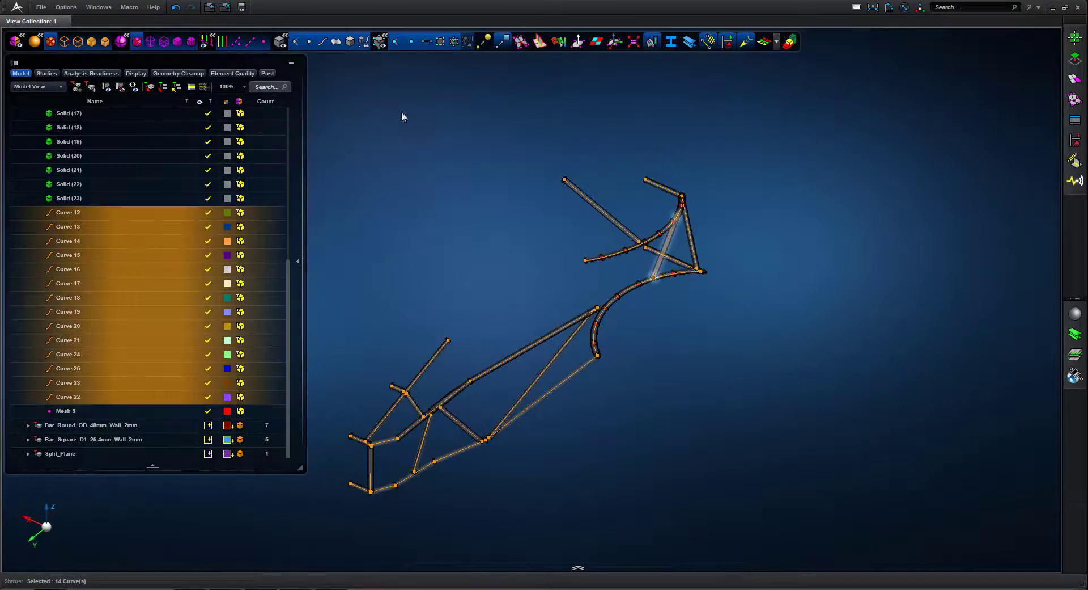
{"action": "left_click", "coordinate": [540, 126]}
Step: Join the disconnected curves at the frame's rear with Vertex/Edge Drag, moving the loose ends of the rear, diagonal and vertical tube curves onto their neighbours
{"action": "right_click_drag", "start_coordinate": [539, 136], "coordinate": [743, 340]}
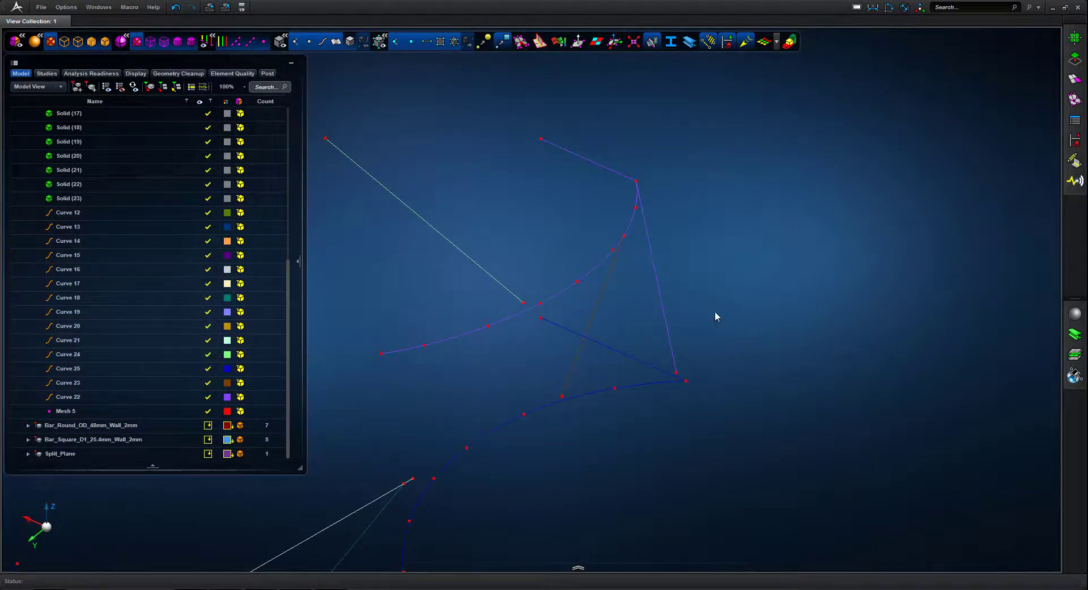
{"action": "middle_click_drag", "start_coordinate": [716, 312], "coordinate": [802, 187]}
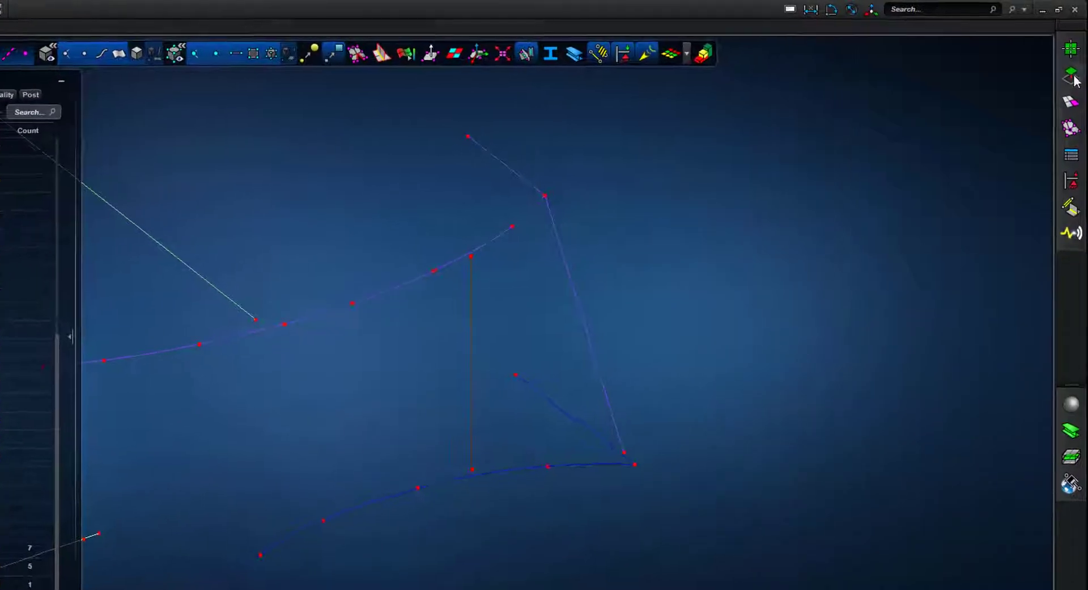
{"action": "left_click", "coordinate": [1071, 75]}
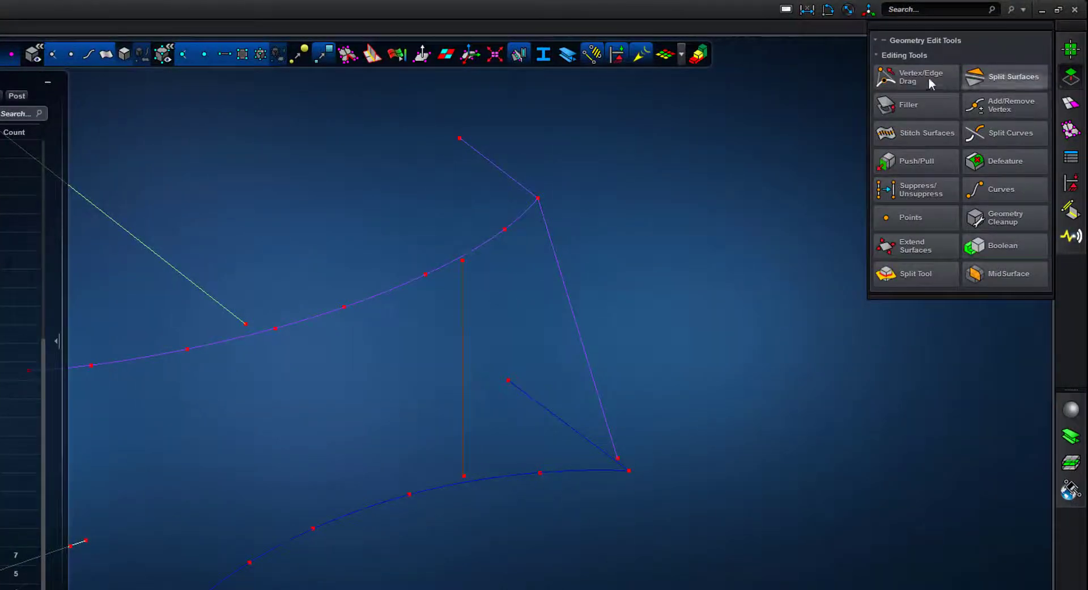
{"action": "left_click", "coordinate": [921, 77]}
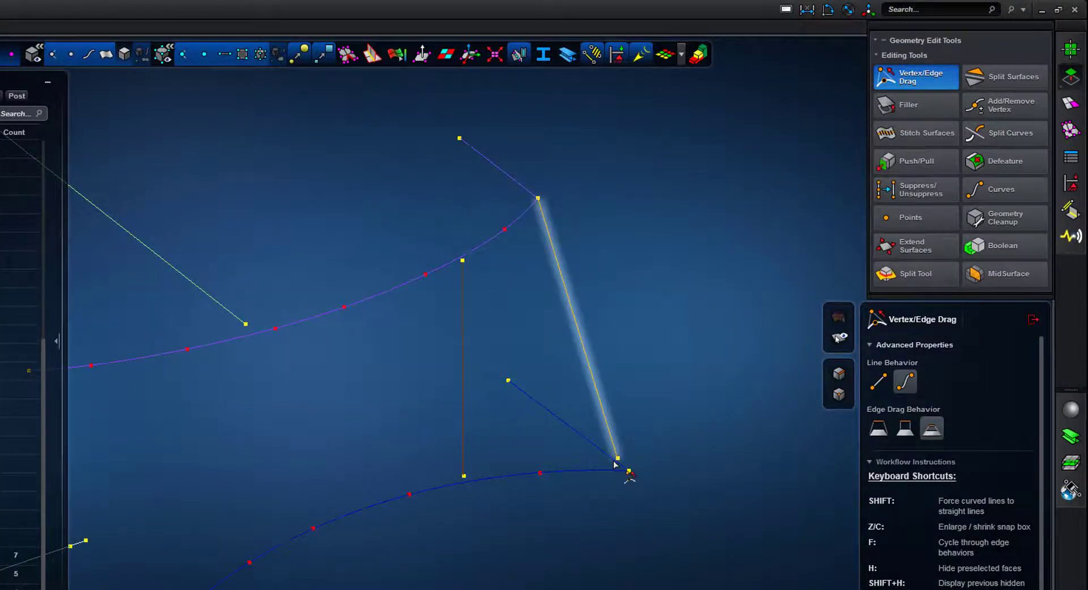
{"action": "left_click_drag", "start_coordinate": [615, 464], "coordinate": [629, 471]}
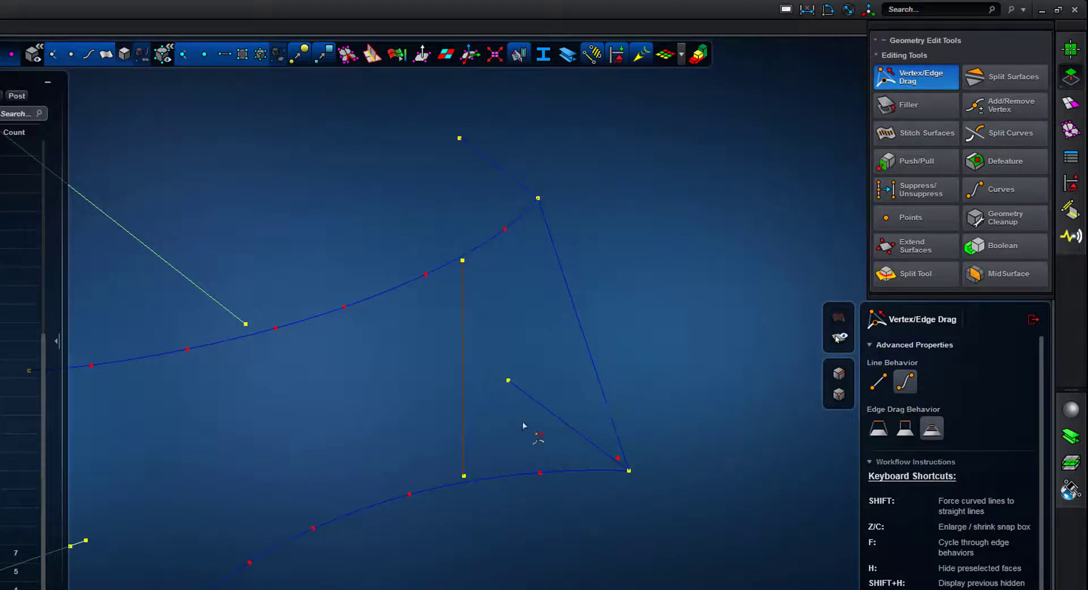
{"action": "mouse_move", "coordinate": [246, 323]}
{"action": "left_mouse_down"}
{"action": "mouse_move", "coordinate": [264, 331]}
{"action": "mouse_move", "coordinate": [252, 336]}
{"action": "left_mouse_up"}
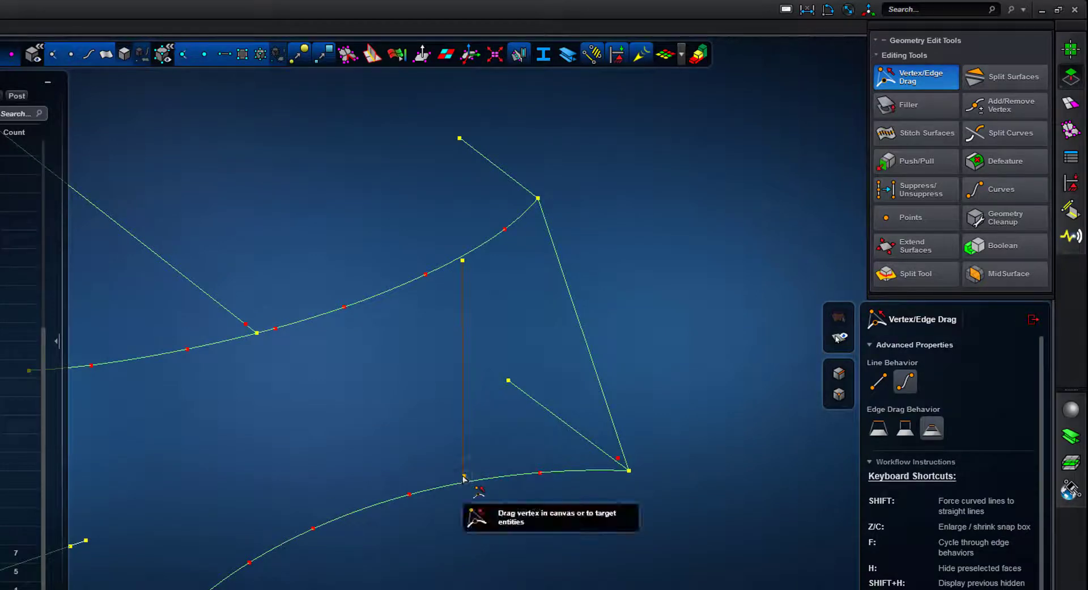
{"action": "mouse_move", "coordinate": [463, 476]}
{"action": "left_mouse_down"}
{"action": "mouse_move", "coordinate": [473, 486]}
{"action": "mouse_move", "coordinate": [464, 485]}
{"action": "left_mouse_up"}
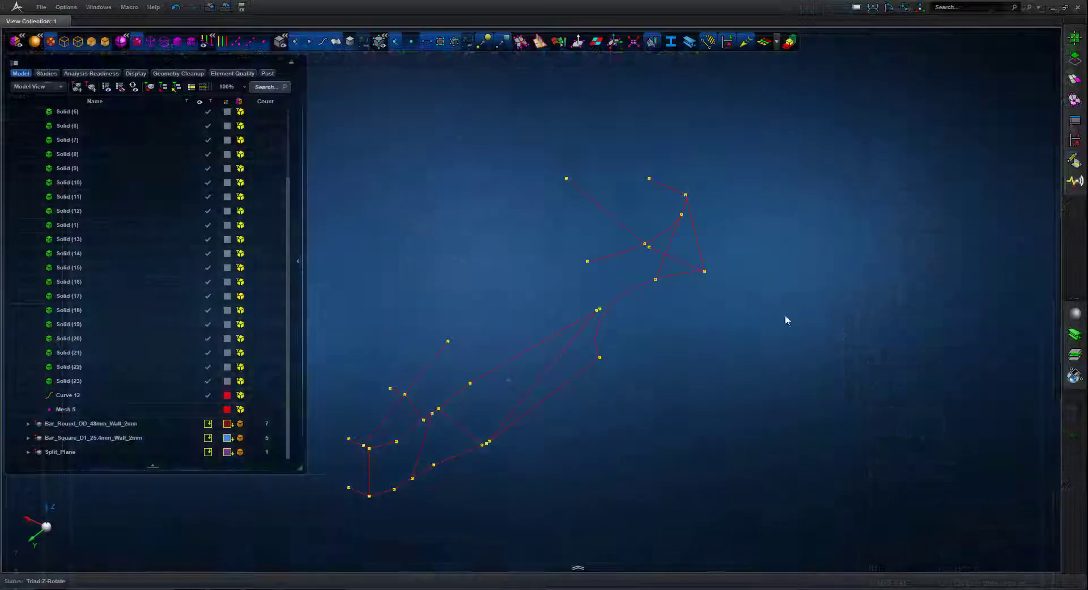
Step: Select Curve 12 to check the connectivity of the joined frame curves, and examine the junctions at the rear
{"action": "middle_click_drag", "start_coordinate": [751, 352], "coordinate": [517, 391]}
{"action": "left_click", "coordinate": [135, 395]}
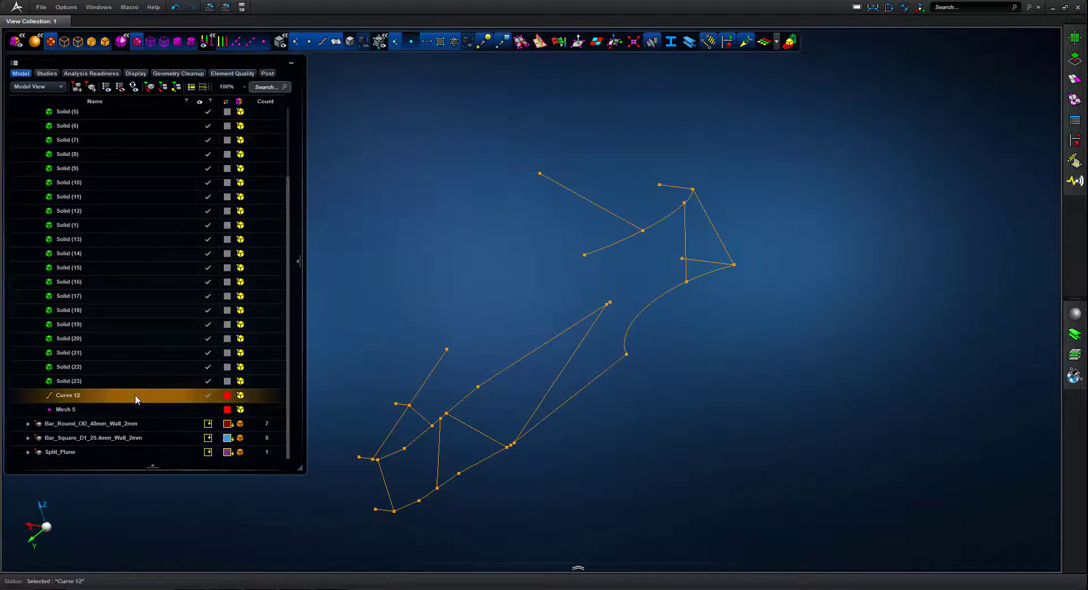
{"action": "left_click", "coordinate": [506, 257]}
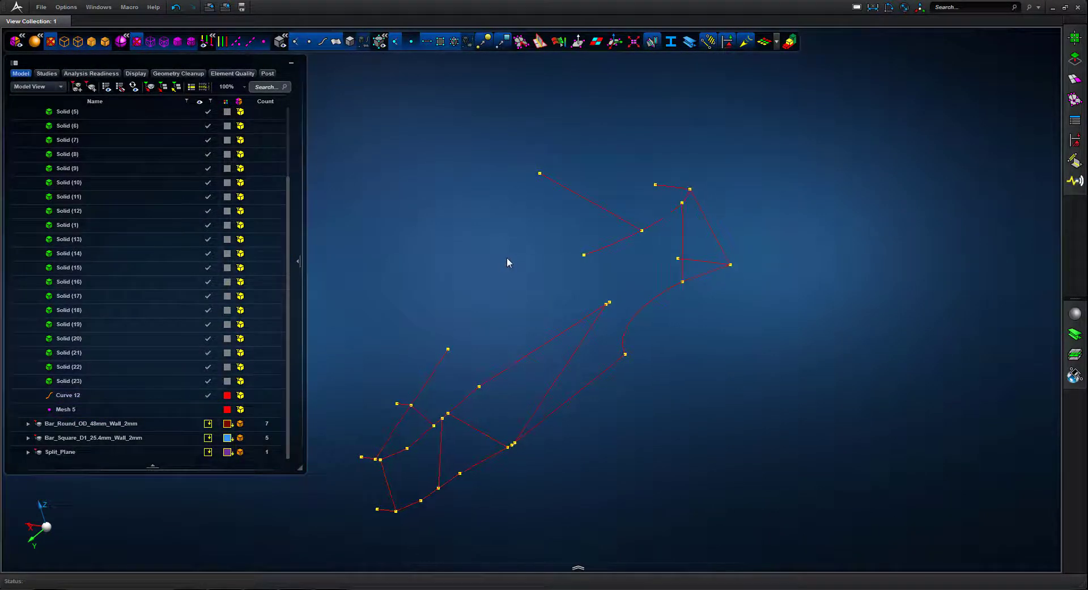
{"action": "left_click_drag", "start_coordinate": [696, 208], "coordinate": [729, 257]}
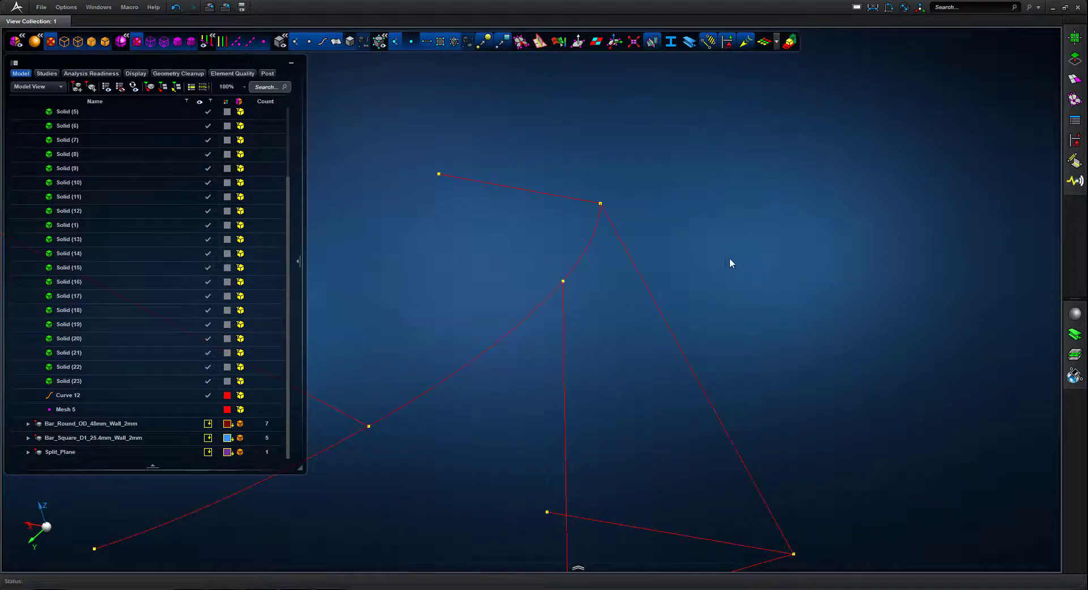
{"action": "key", "text": "f"}
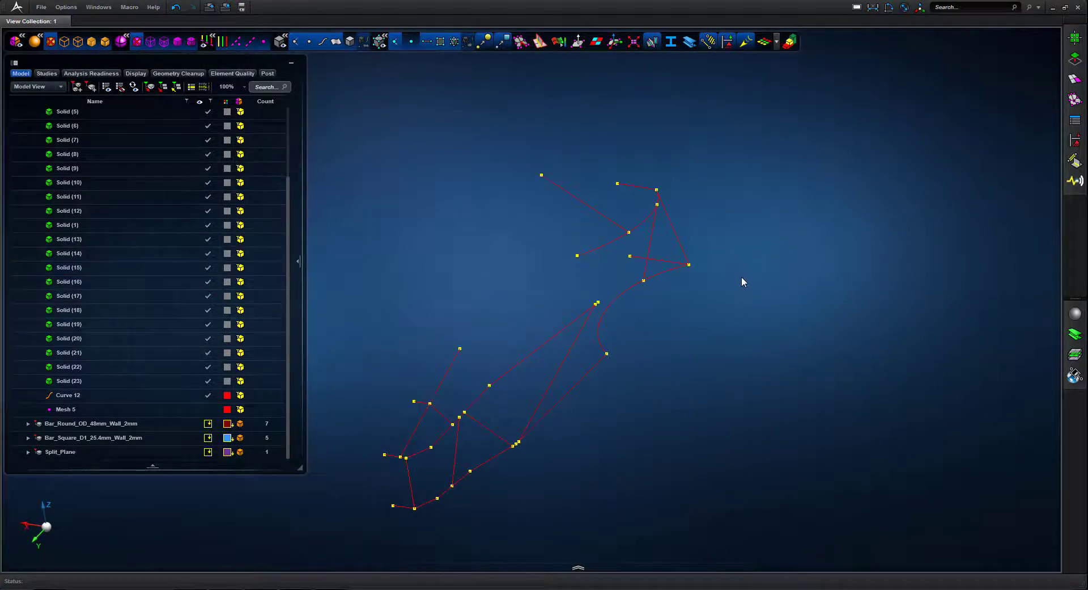
Step: Mesh all the connected frame curves with 1D elements using Curve Mesh at a 25 mm mesh size
{"action": "left_click", "coordinate": [1076, 78]}
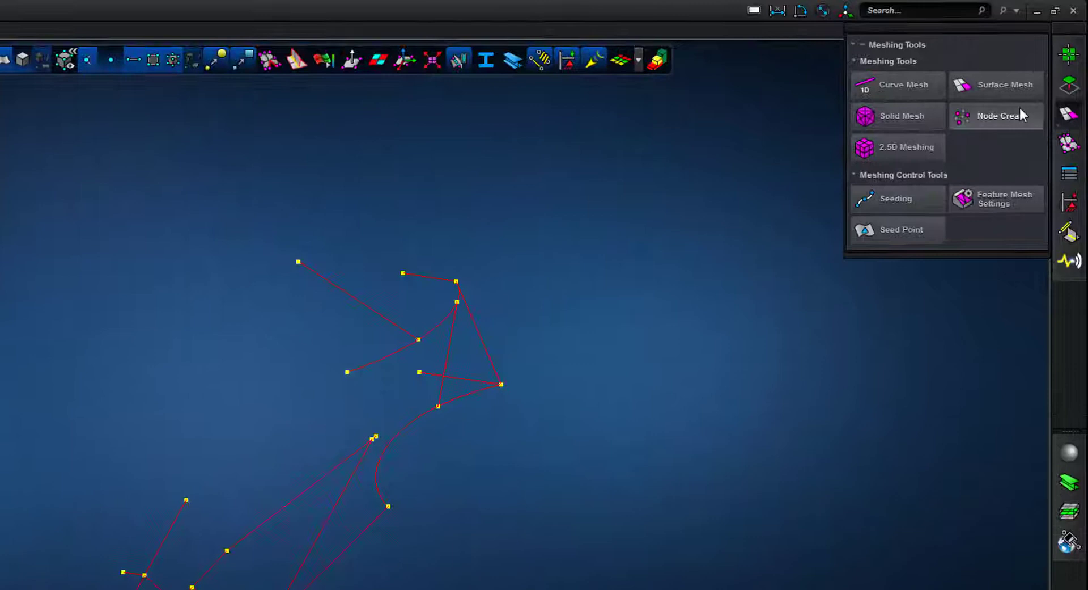
{"action": "left_click", "coordinate": [911, 86]}
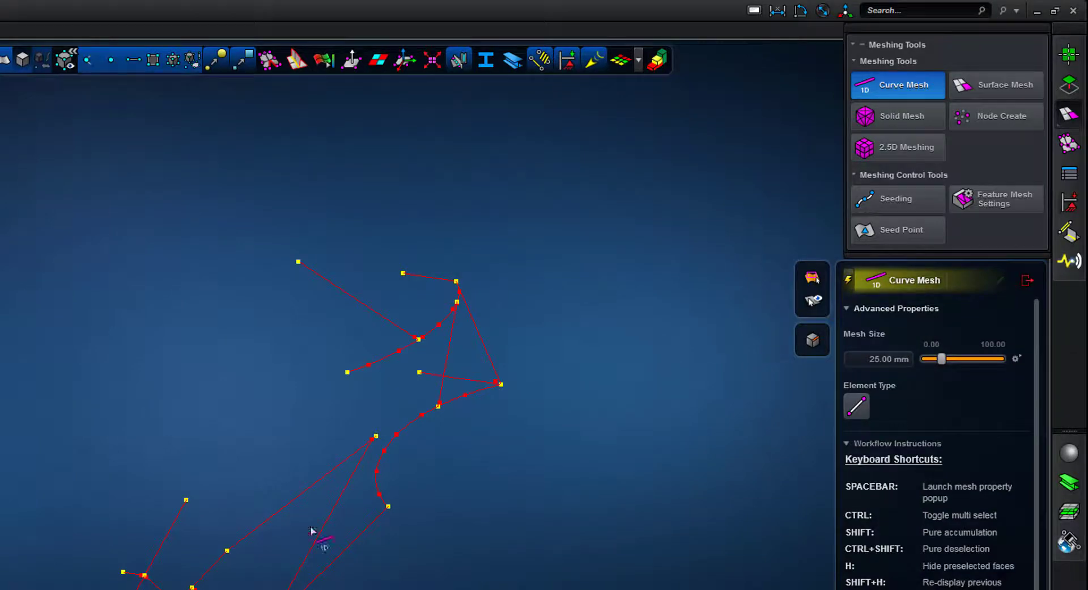
{"action": "left_click_drag", "start_coordinate": [311, 531], "coordinate": [577, 174]}
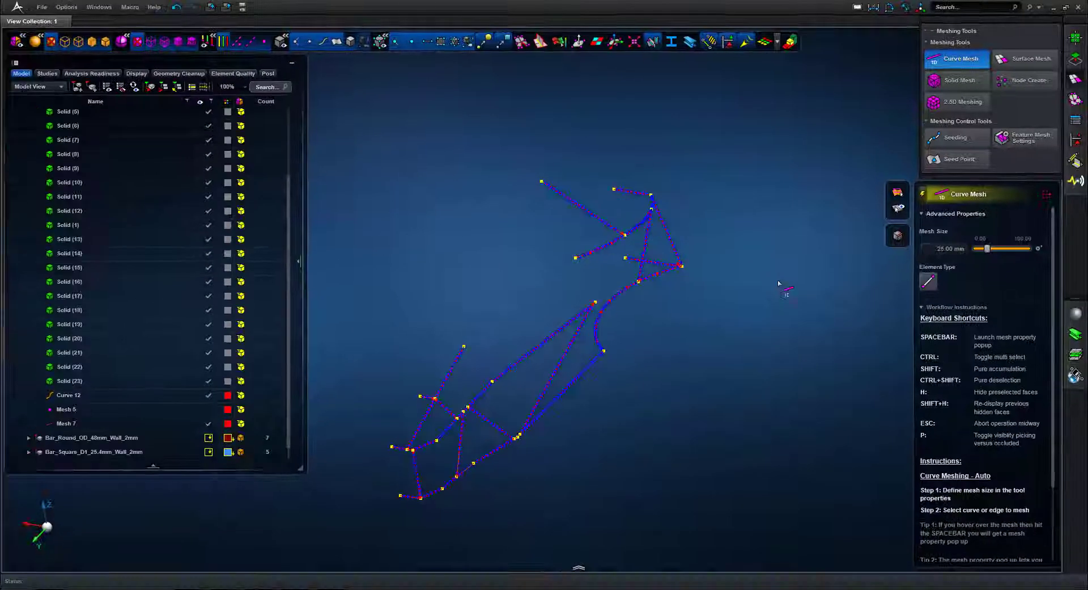
{"action": "left_click", "coordinate": [1046, 194]}
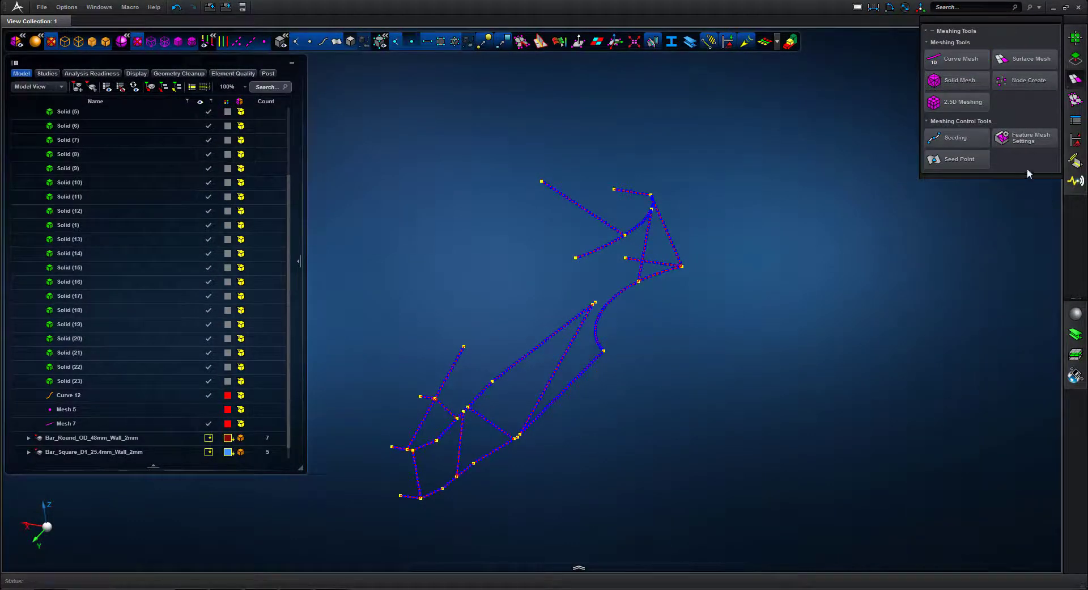
Step: Examine how the 1D mesh runs inside the transparent tube solids at the frame's rear and front
{"action": "left_click", "coordinate": [485, 43]}
{"action": "middle_click_drag", "start_coordinate": [450, 172], "coordinate": [426, 166]}
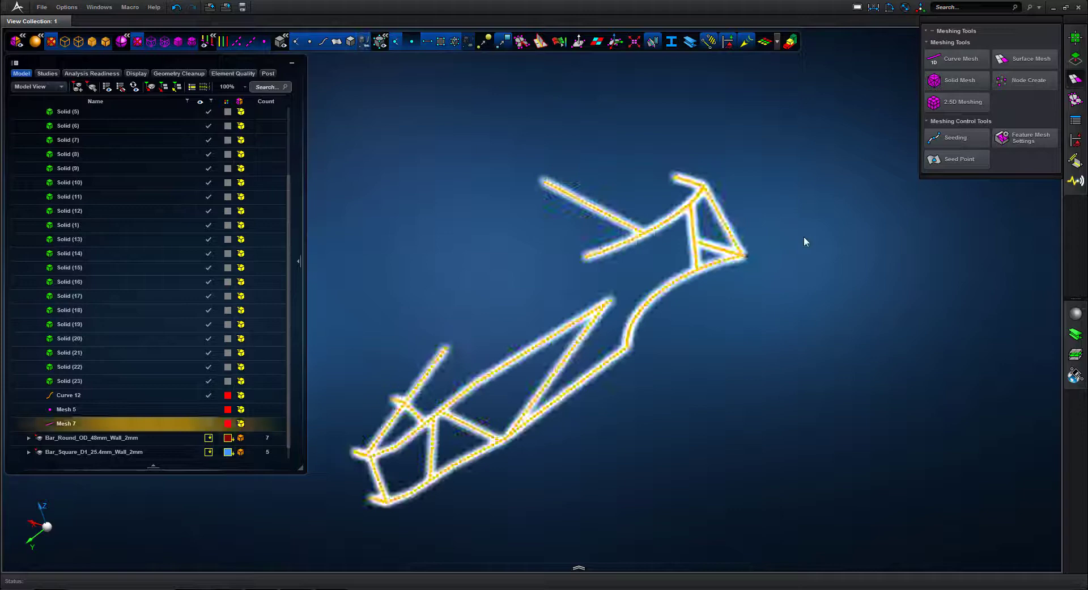
{"action": "middle_click_drag", "start_coordinate": [804, 237], "coordinate": [745, 202]}
{"action": "right_click_drag", "start_coordinate": [667, 136], "coordinate": [800, 277]}
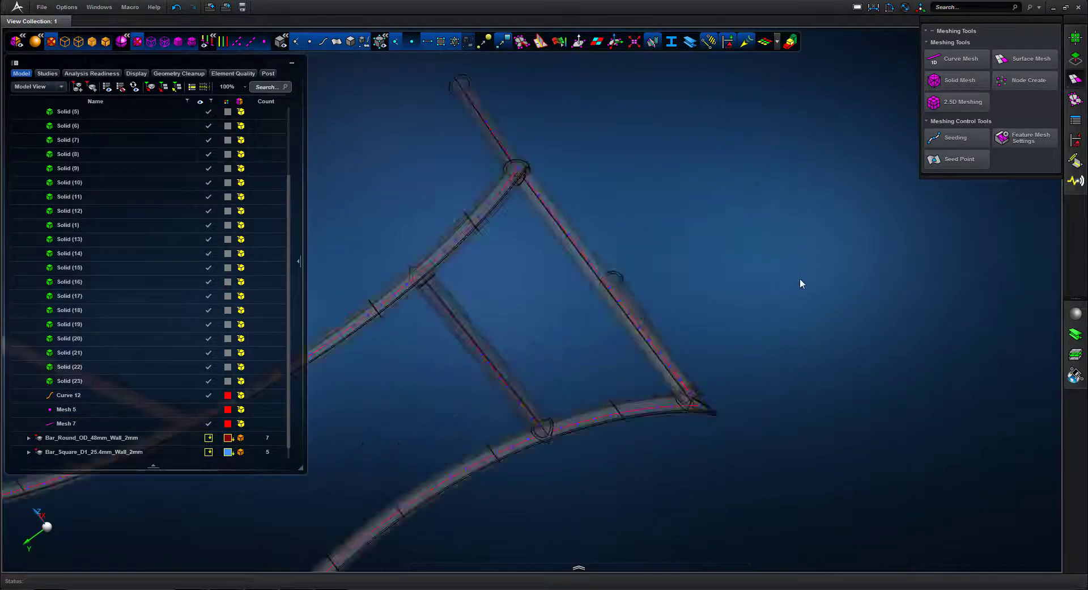
{"action": "middle_click_drag", "start_coordinate": [739, 235], "coordinate": [760, 228]}
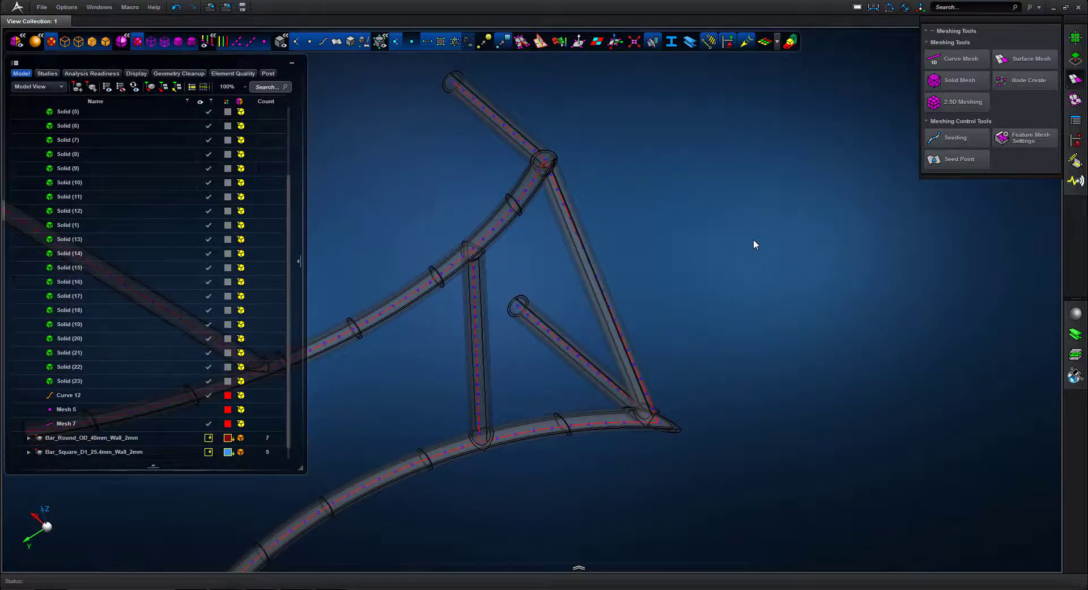
{"action": "key", "text": "f"}
{"action": "right_click_drag", "start_coordinate": [349, 338], "coordinate": [478, 492]}
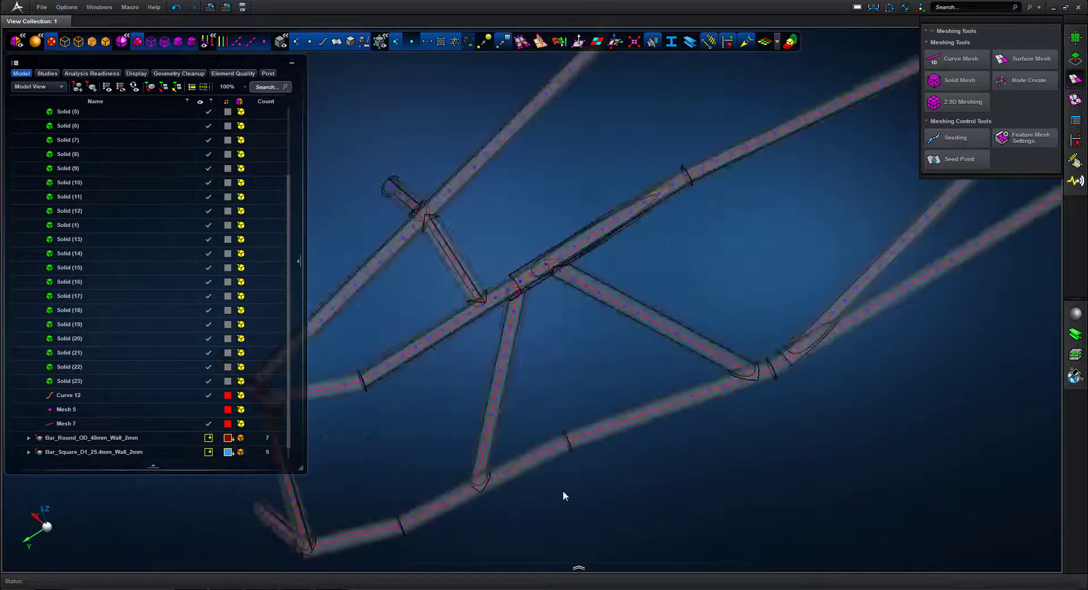
{"action": "middle_click_drag", "start_coordinate": [674, 472], "coordinate": [678, 466]}
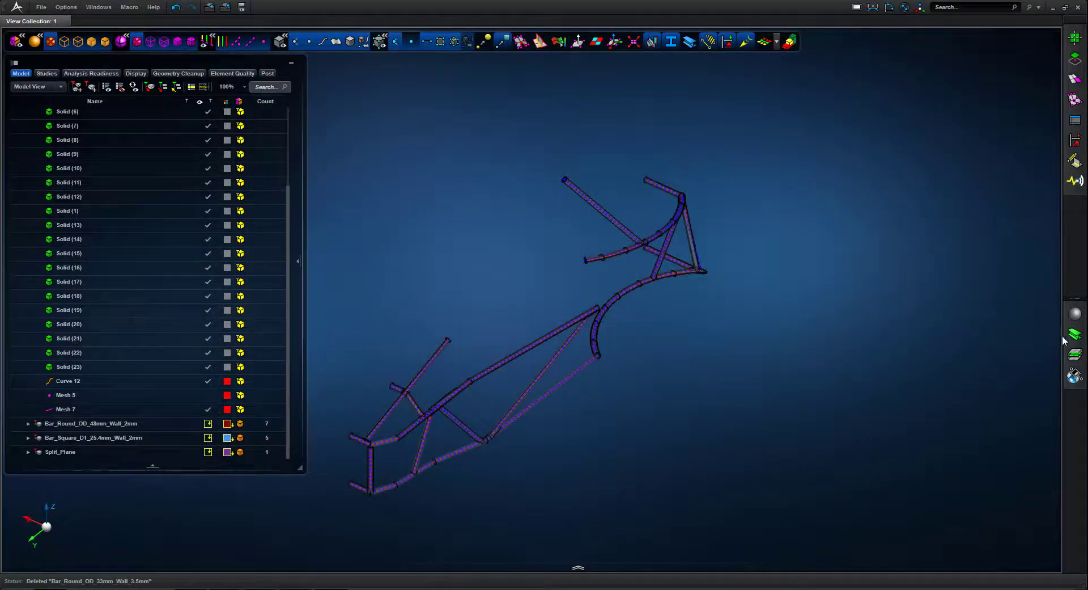
Step: Start a new beam shape, name it Bar_Round_OD_33mm_Wall_3.5mm after the part, and choose the hollow round tube as its base shape
{"action": "left_click", "coordinate": [1075, 336]}
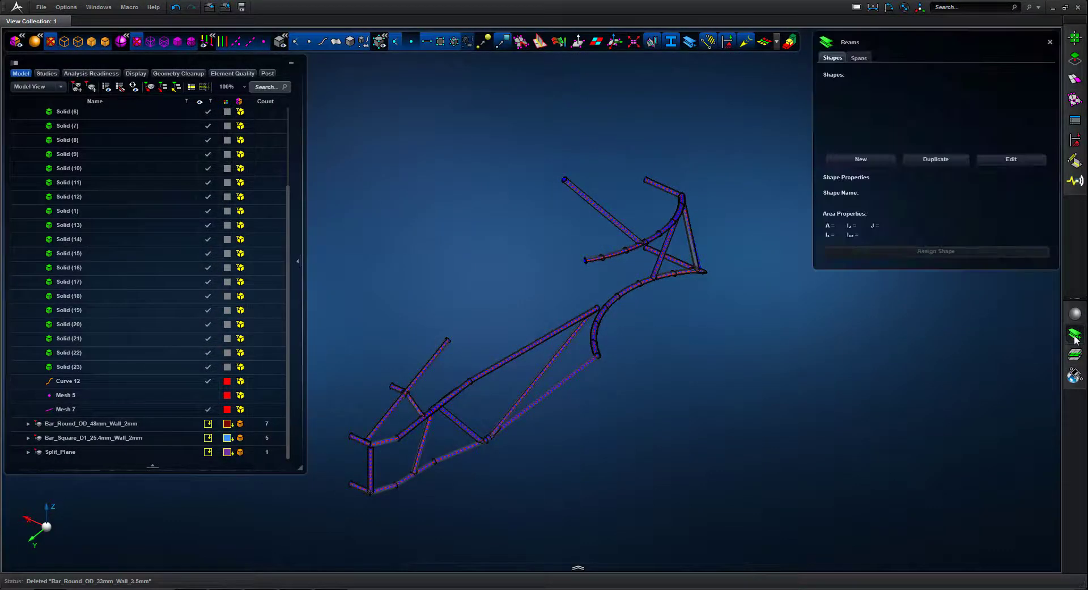
{"action": "left_click", "coordinate": [879, 160]}
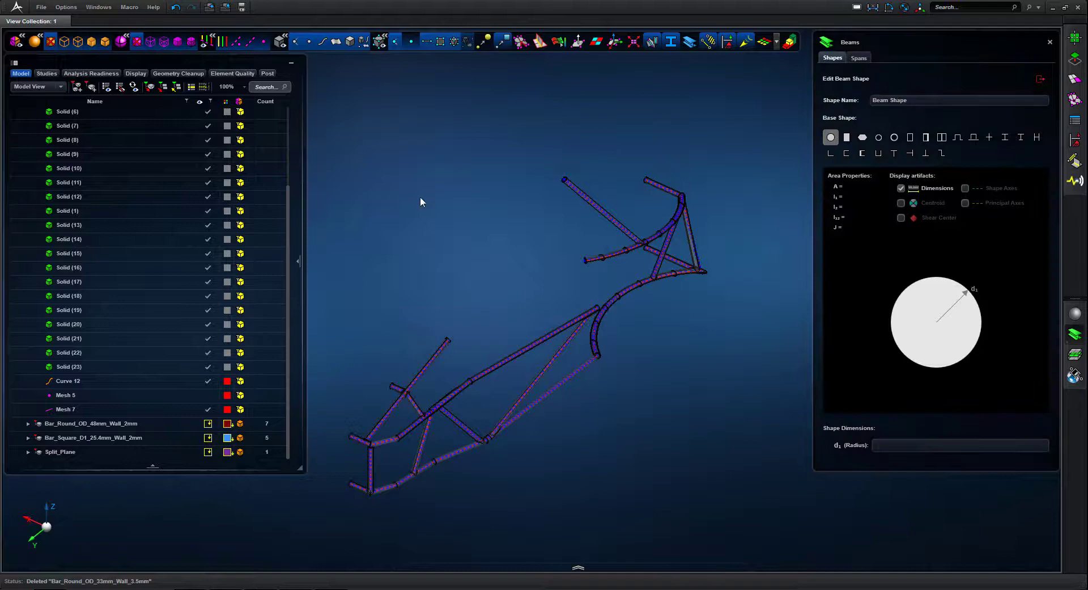
{"action": "scroll", "coordinate": [288, 244], "scroll_direction": "up", "scroll_amount": 5}
{"action": "left_click", "coordinate": [120, 141]}
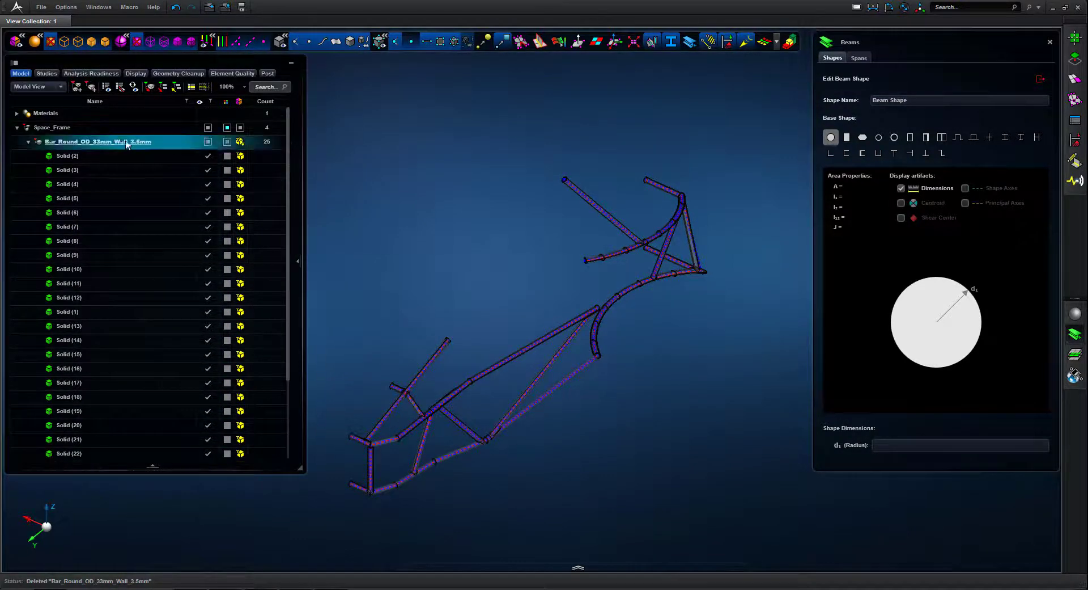
{"action": "right_click", "coordinate": [120, 142]}
{"action": "left_click", "coordinate": [121, 141]}
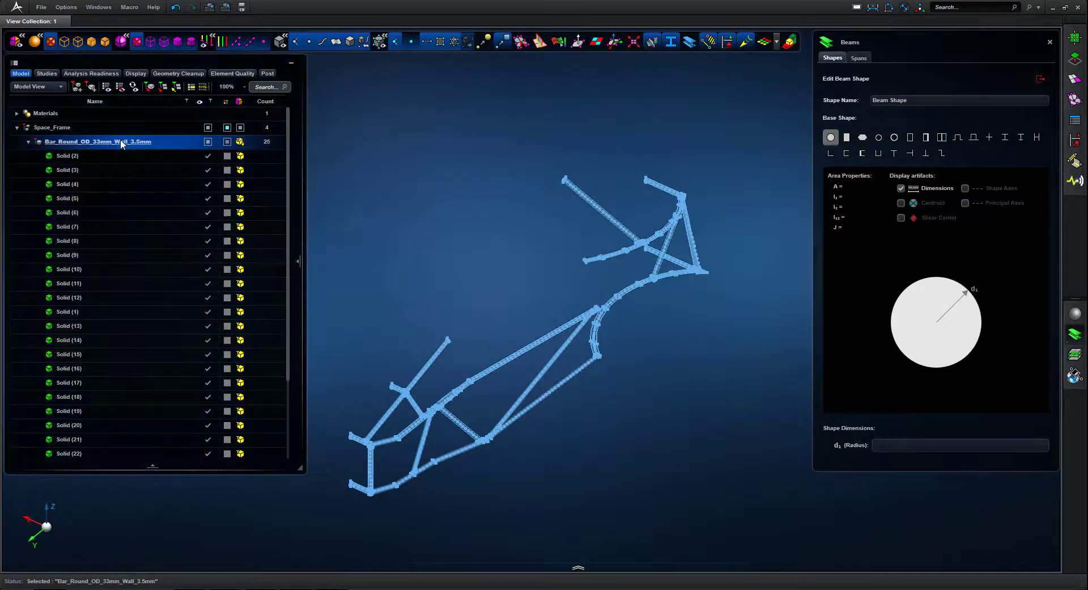
{"action": "double_click", "coordinate": [121, 142]}
{"action": "key", "text": "ctrl+c"}
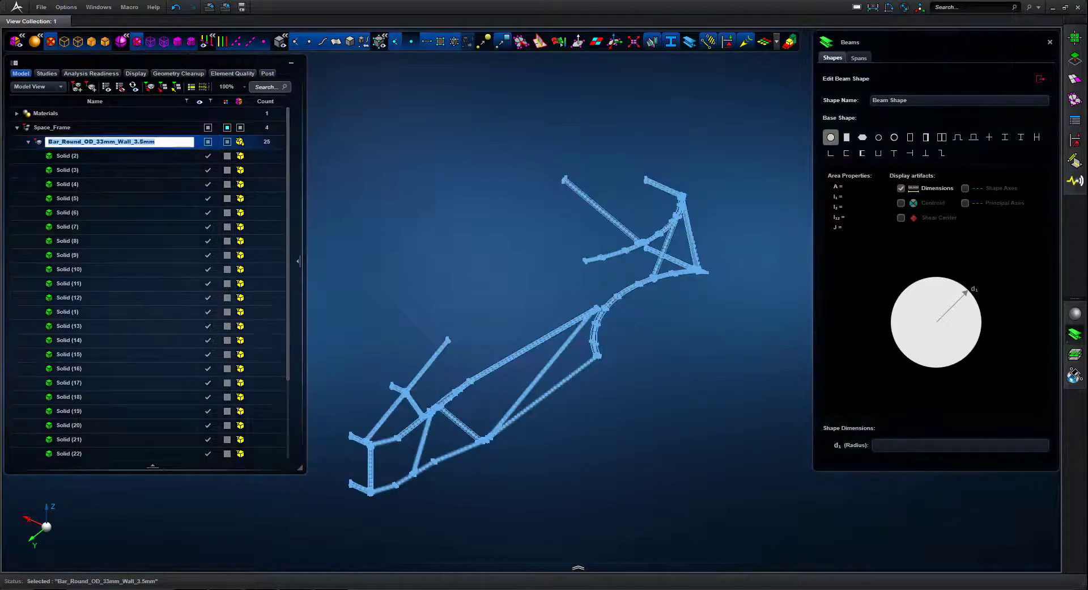
{"action": "left_click", "coordinate": [922, 100]}
{"action": "key", "text": "ctrl+v"}
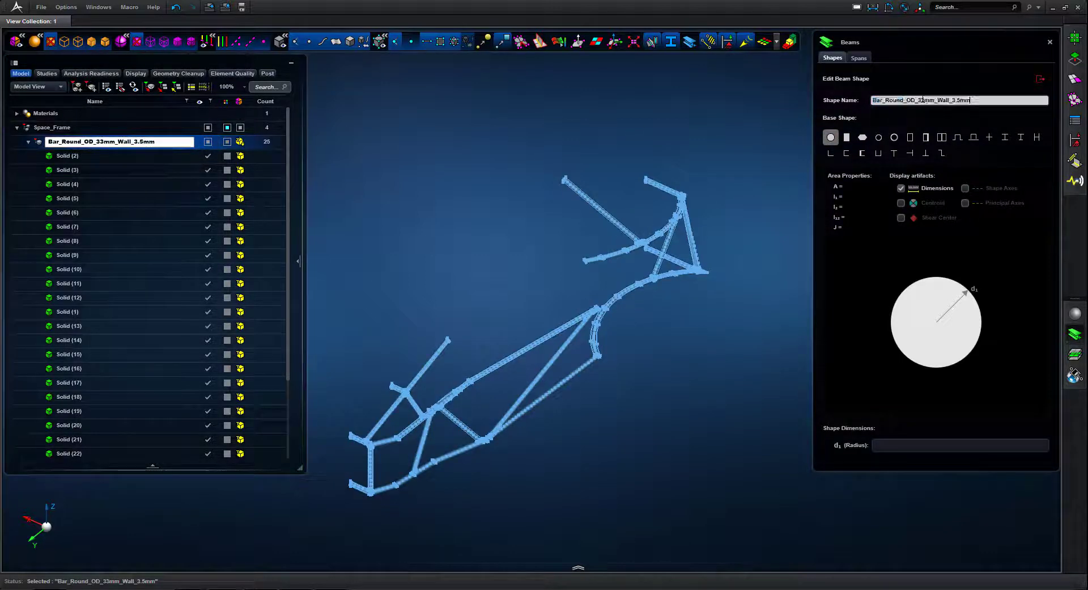
{"action": "left_click", "coordinate": [894, 137]}
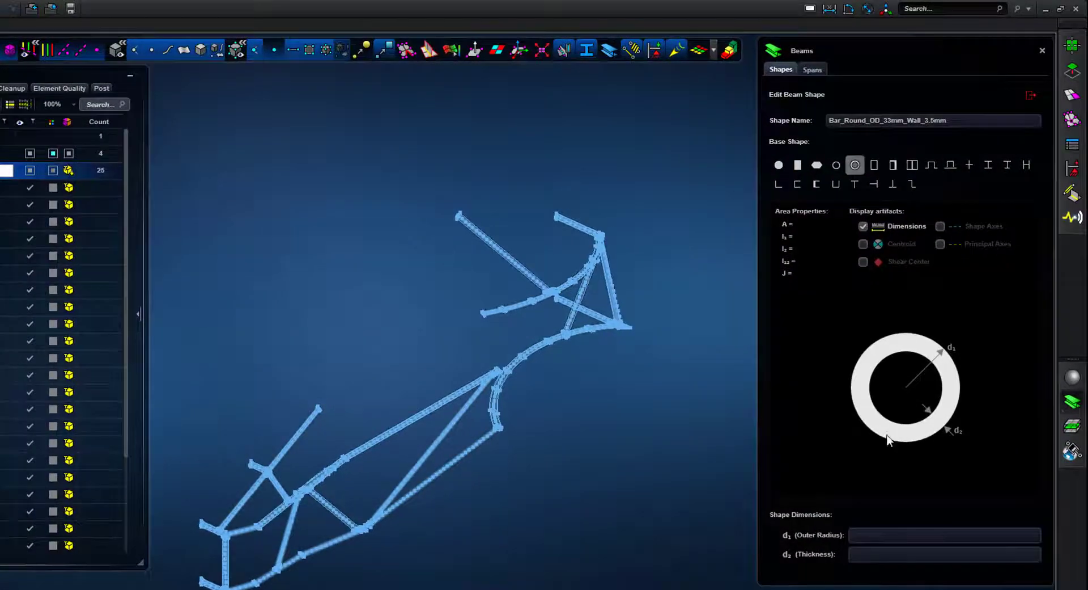
Step: Set the round tube shape's outer radius to 16.5 mm and its thickness to 3.5 mm
{"action": "left_click", "coordinate": [877, 534]}
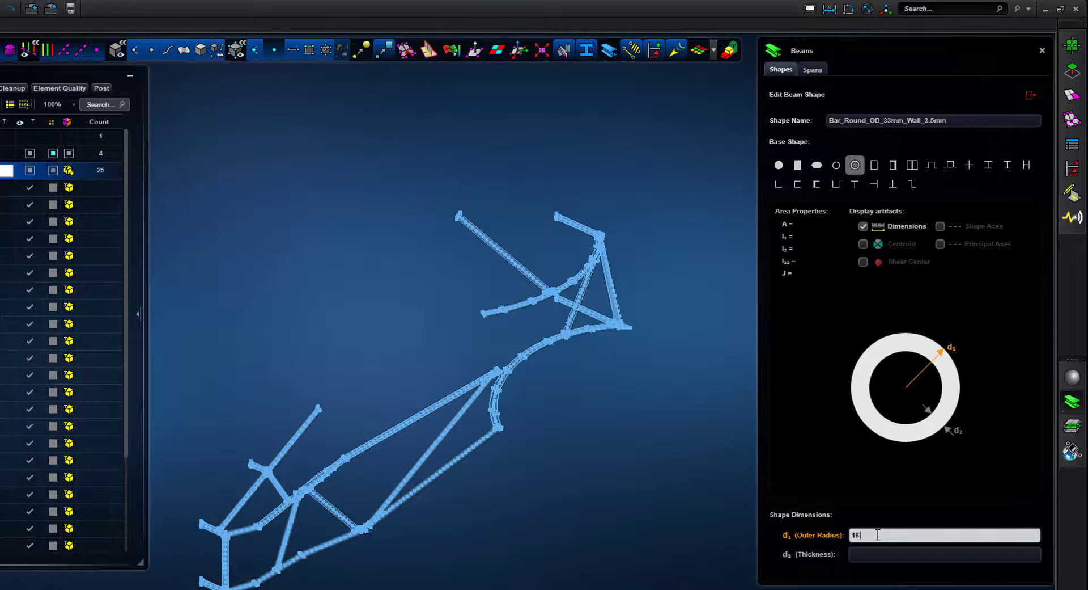
{"action": "type", "text": "16.5"}
{"action": "left_click", "coordinate": [871, 554]}
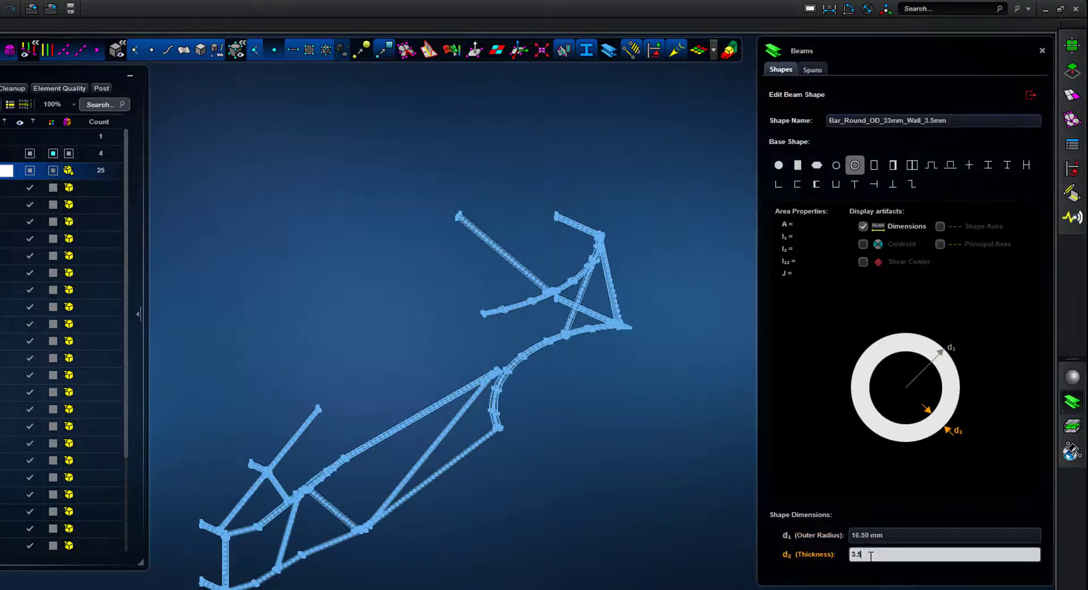
{"action": "type", "text": "3.5"}
{"action": "key", "text": "Return"}
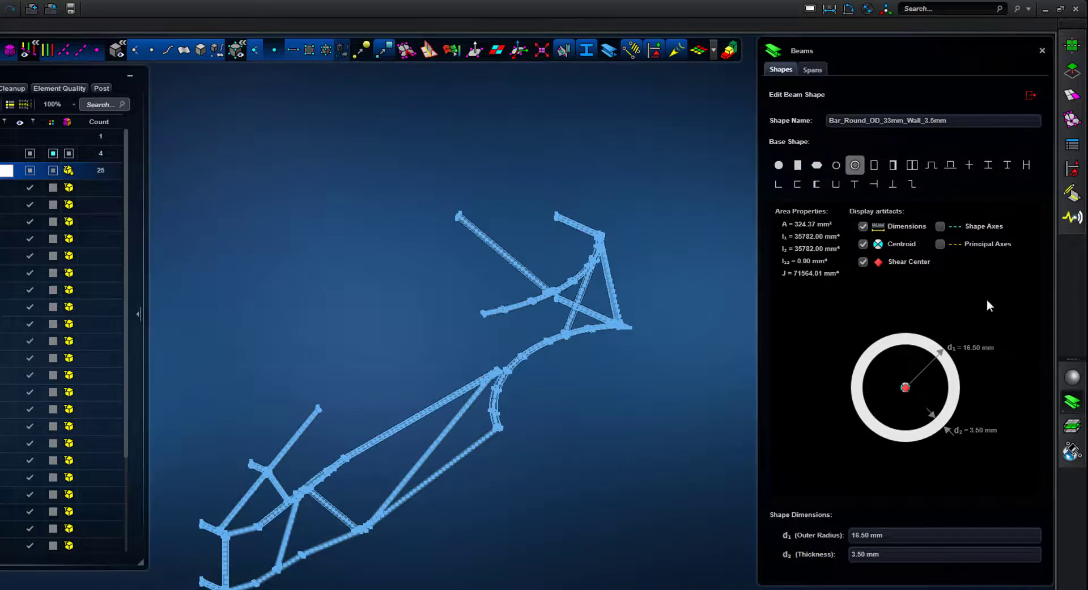
Step: Create a span named Bar_Round_OD_33mm_Wall_3.5mm and give it the Bar_Round_OD_33mm_Wall_3.5mm beam shape
{"action": "left_click", "coordinate": [813, 70]}
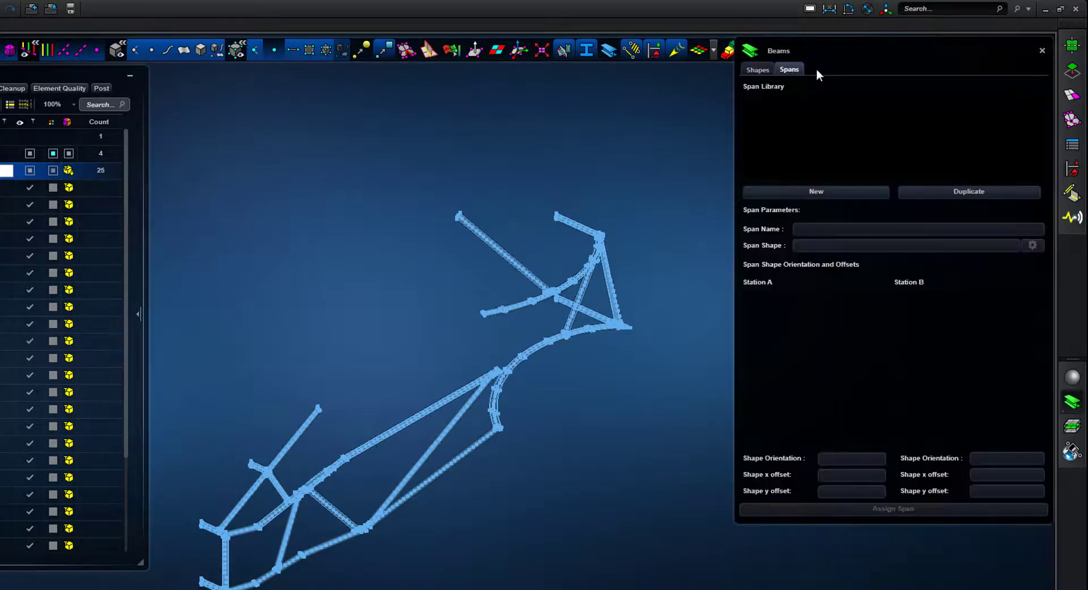
{"action": "left_click", "coordinate": [815, 191]}
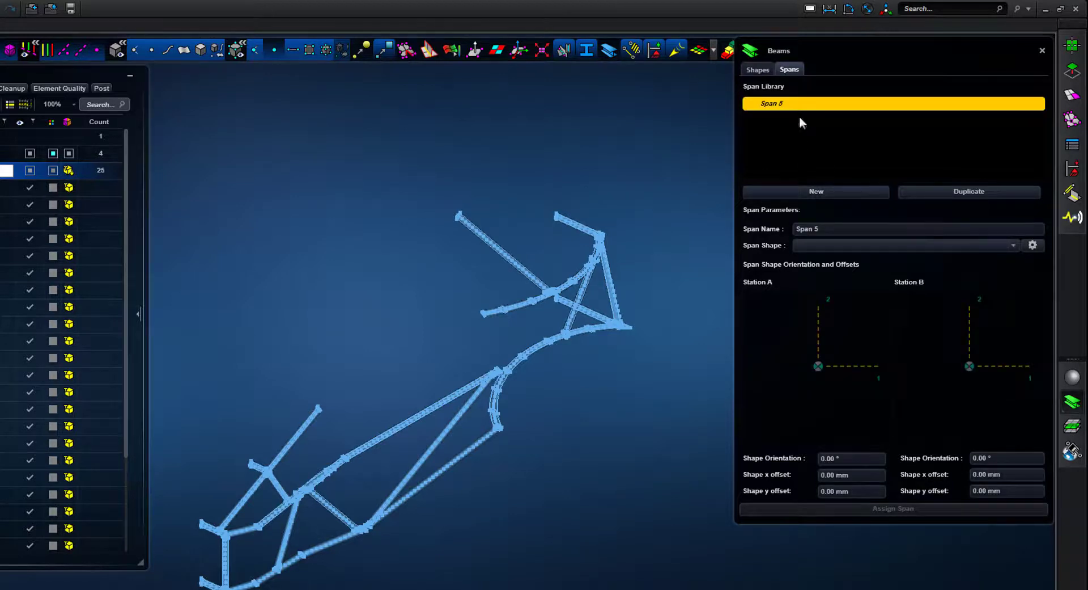
{"action": "right_click", "coordinate": [825, 231]}
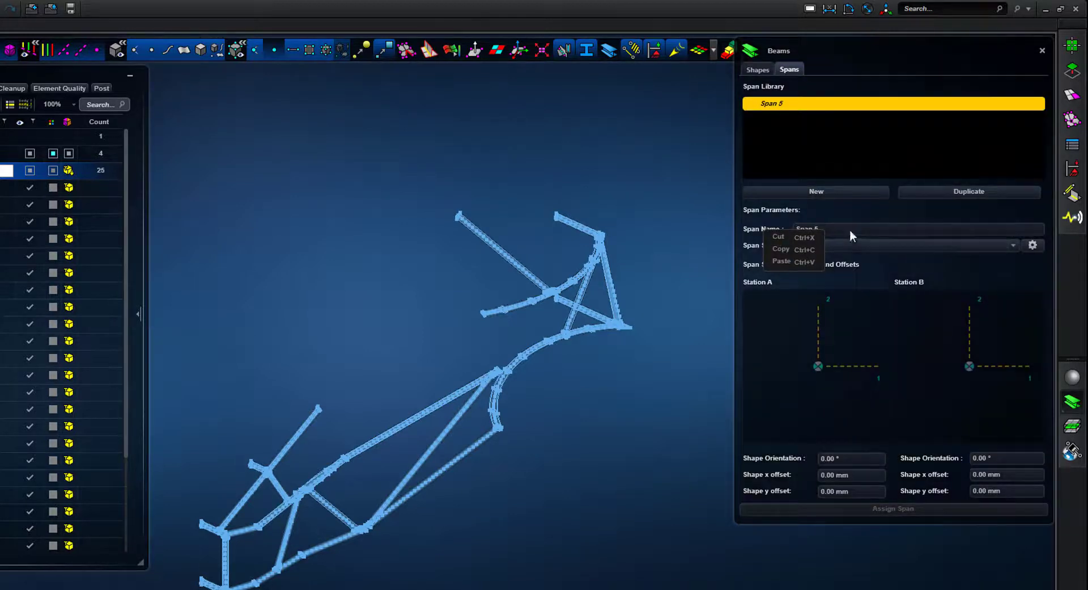
{"action": "left_click", "coordinate": [848, 229]}
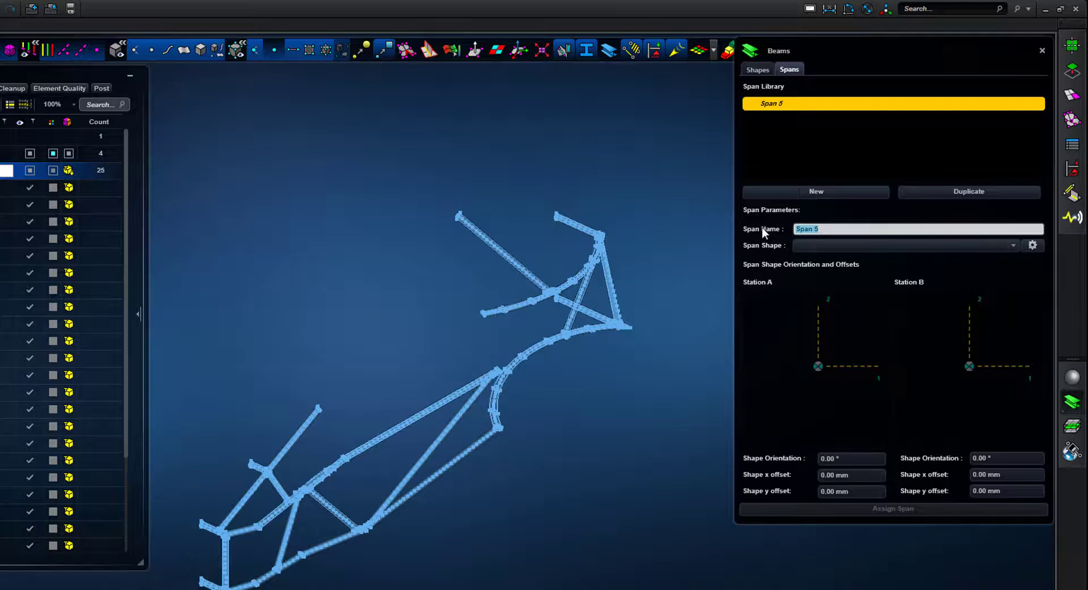
{"action": "key", "text": "ctrl+v"}
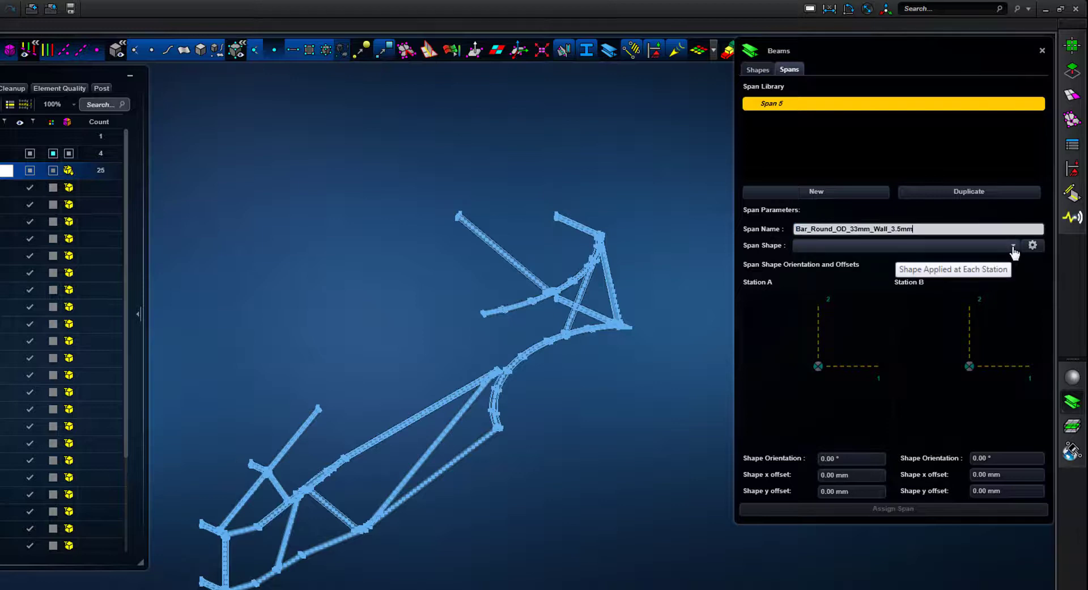
{"action": "key", "text": "Return"}
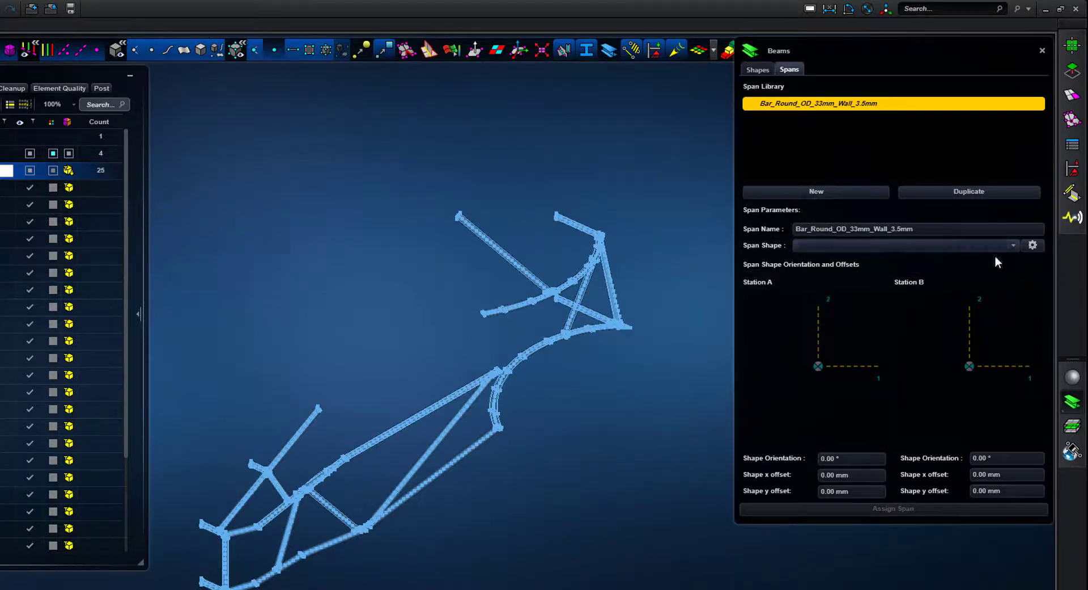
{"action": "left_click", "coordinate": [998, 246]}
{"action": "left_click", "coordinate": [910, 261]}
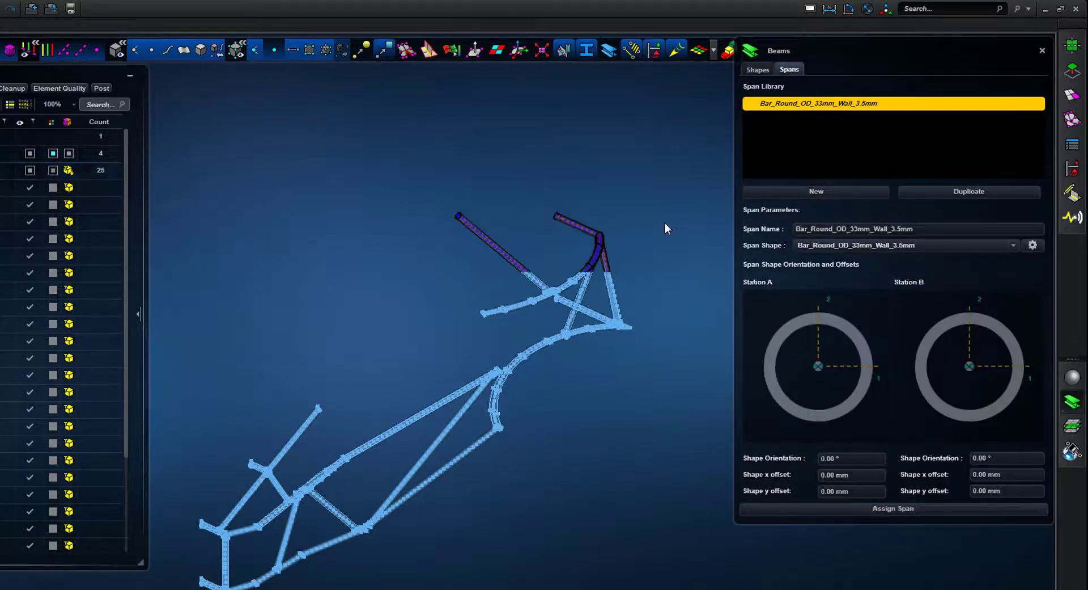
Step: Assign the Bar_Round_OD_33mm_Wall_3.5mm span to all of the frame's 1D meshed curves
{"action": "left_click", "coordinate": [827, 507]}
{"action": "left_click_drag", "start_coordinate": [171, 586], "coordinate": [671, 176]}
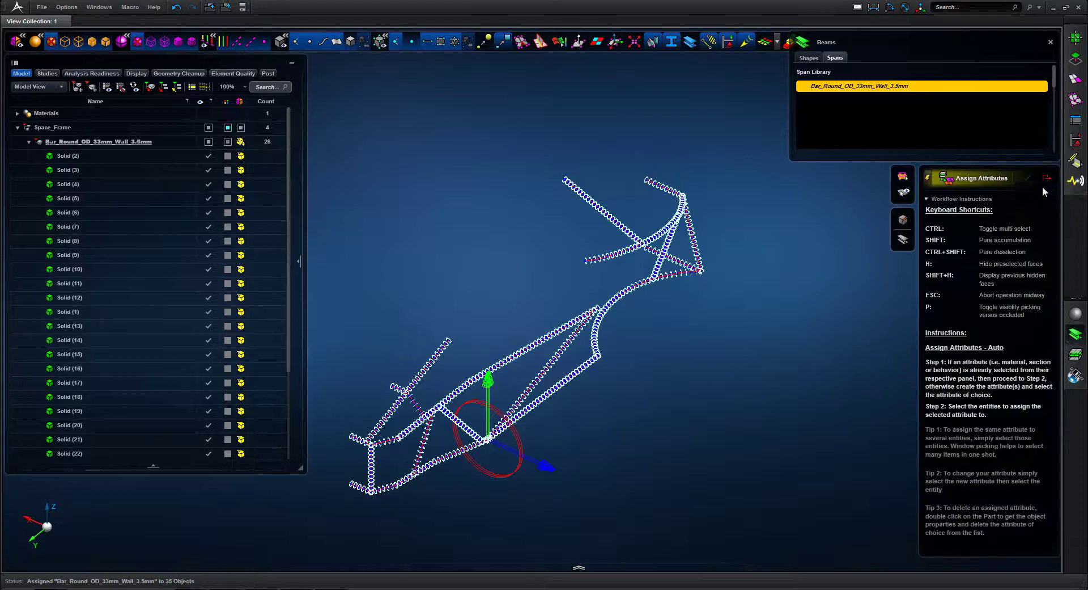
{"action": "left_click", "coordinate": [1047, 178]}
{"action": "left_click", "coordinate": [1051, 42]}
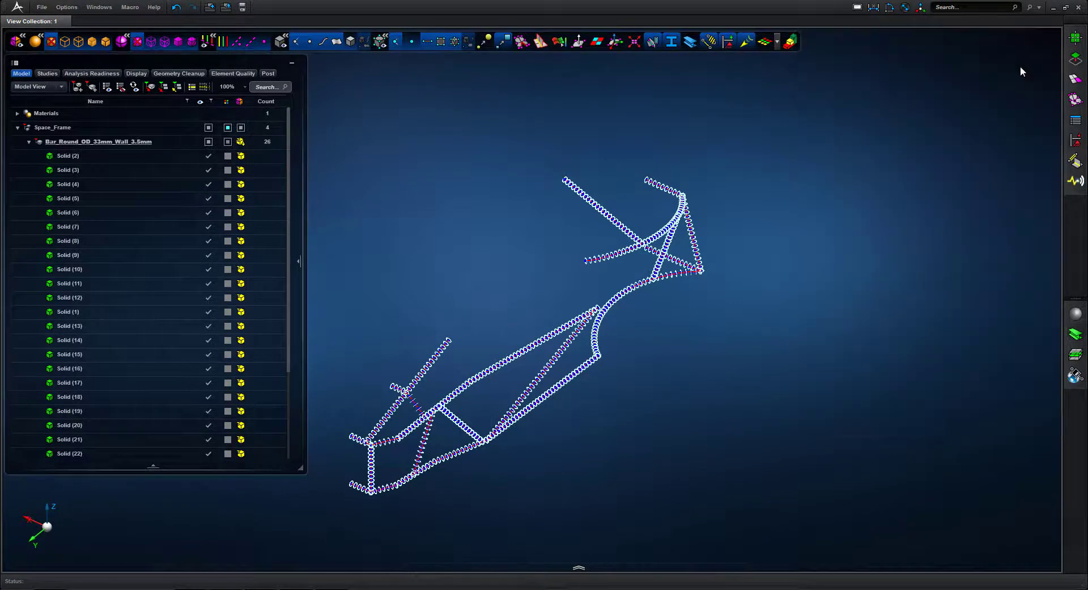
Step: Compare the beam cross-sections and their extruded 3D display with the original tube solids at the frame's rear upper tube
{"action": "left_click", "coordinate": [350, 41]}
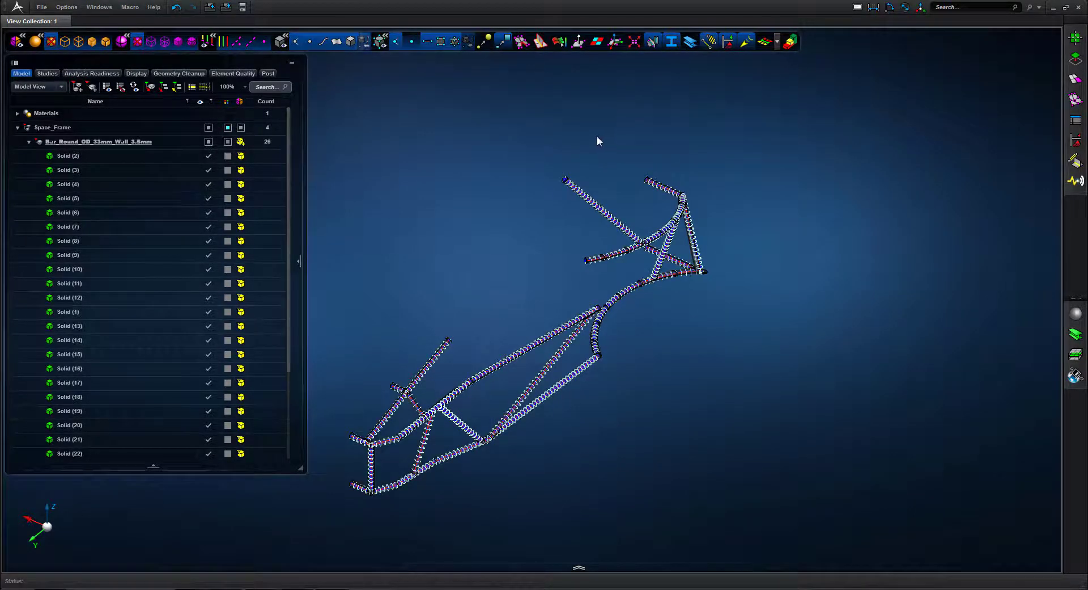
{"action": "left_click_drag", "start_coordinate": [583, 142], "coordinate": [680, 216]}
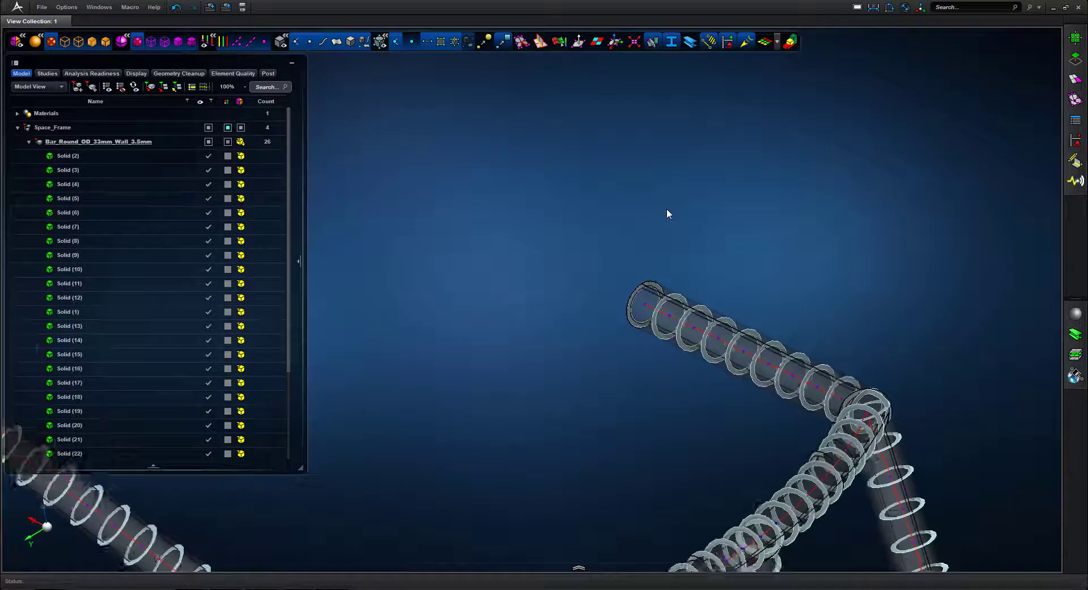
{"action": "left_click", "coordinate": [351, 43]}
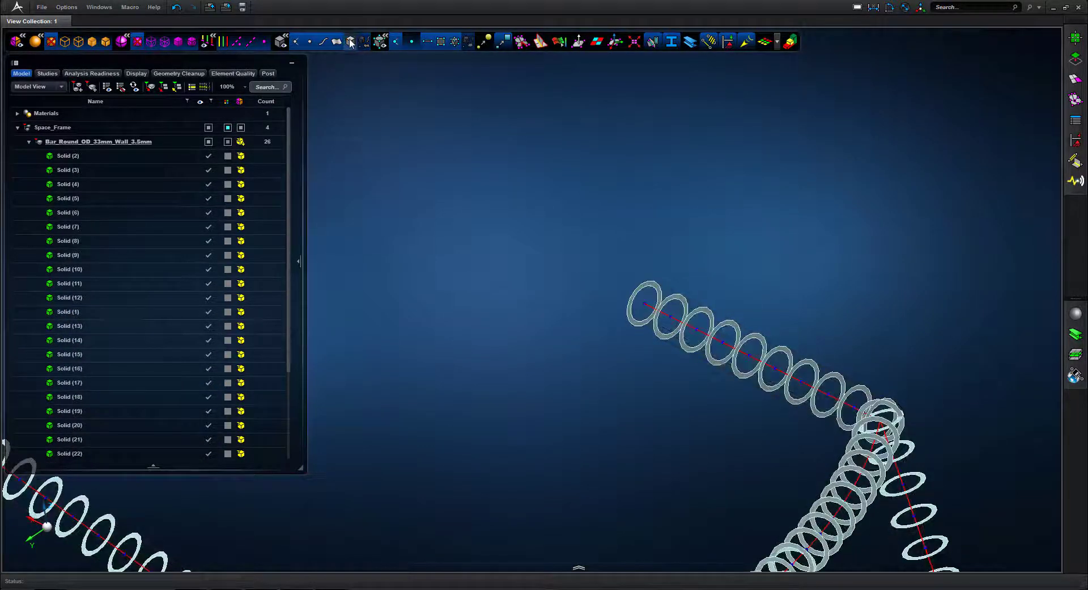
{"action": "left_click", "coordinate": [689, 42]}
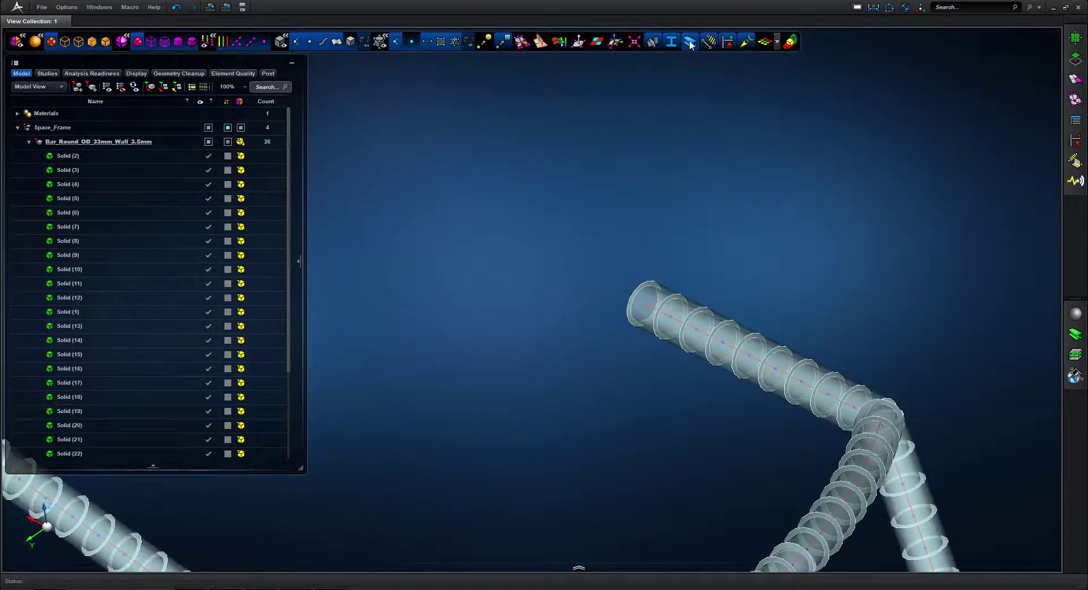
{"action": "left_click", "coordinate": [352, 41]}
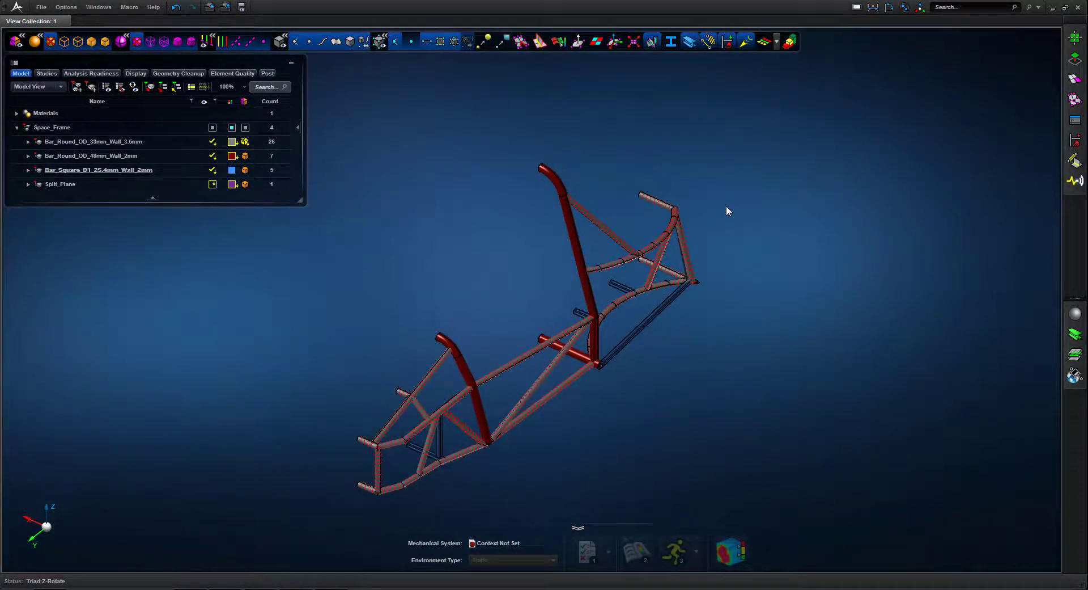
Step: Isolate the Bar_Square_D1_25.4mm_Wall_2mm part and show the vertices at the long square tube's open end
{"action": "right_click", "coordinate": [104, 170]}
{"action": "left_click", "coordinate": [68, 250]}
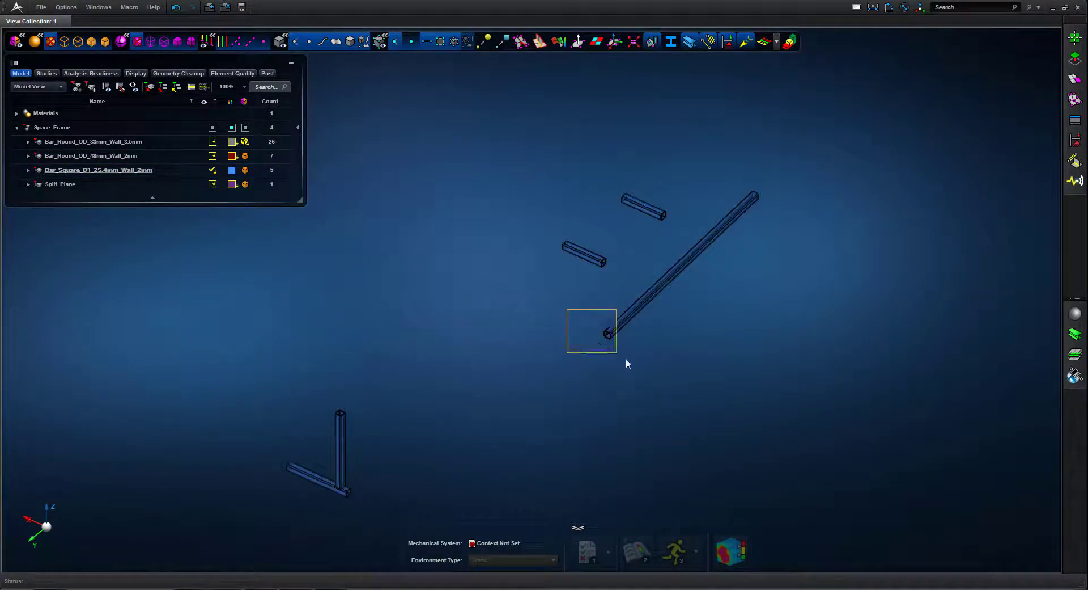
{"action": "middle_click_drag", "start_coordinate": [627, 359], "coordinate": [627, 360]}
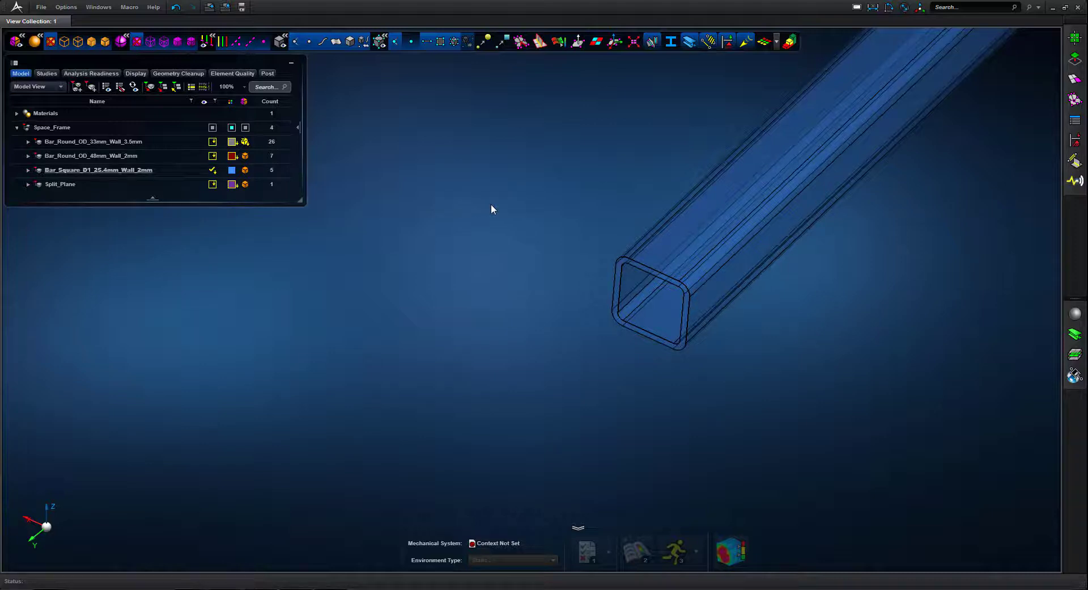
{"action": "left_click", "coordinate": [486, 43]}
{"action": "left_click_drag", "start_coordinate": [581, 224], "coordinate": [729, 391]}
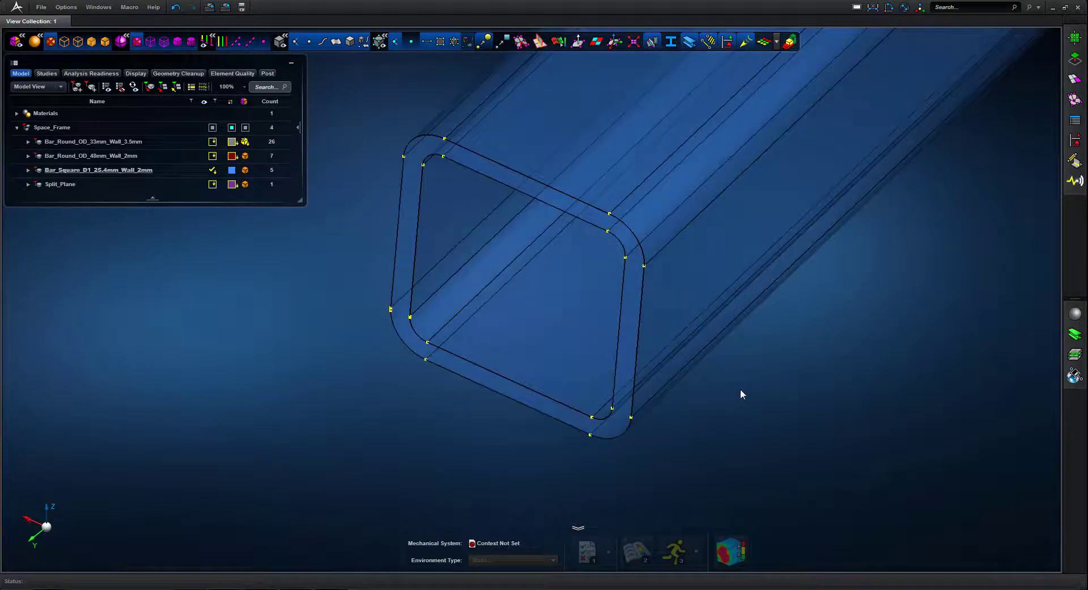
Step: Measure the square tube's outer width and height between opposite vertices of its end profile
{"action": "left_click", "coordinate": [874, 7]}
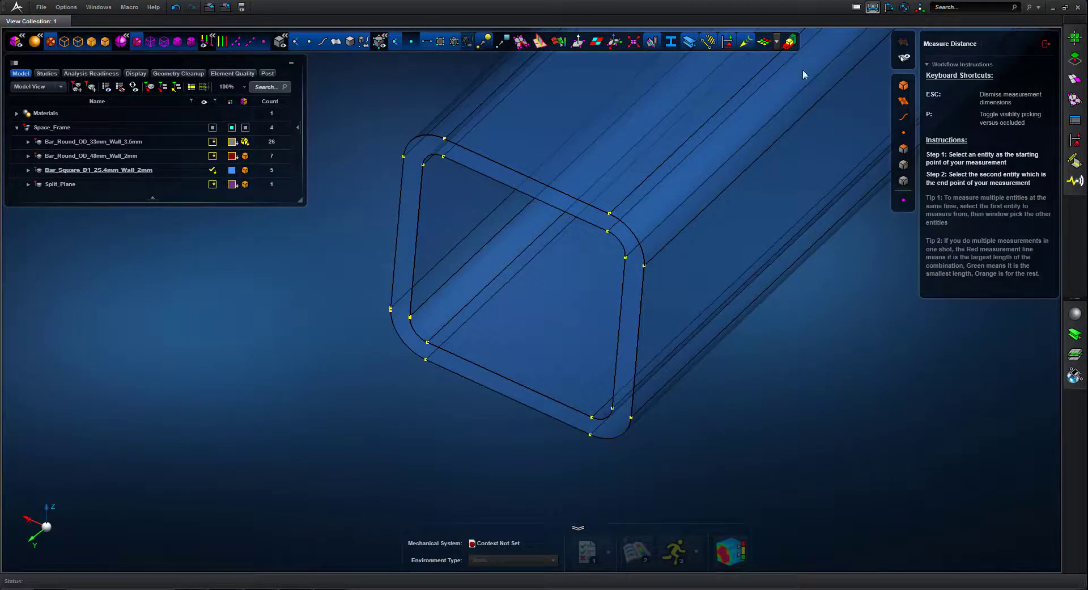
{"action": "left_click", "coordinate": [403, 155]}
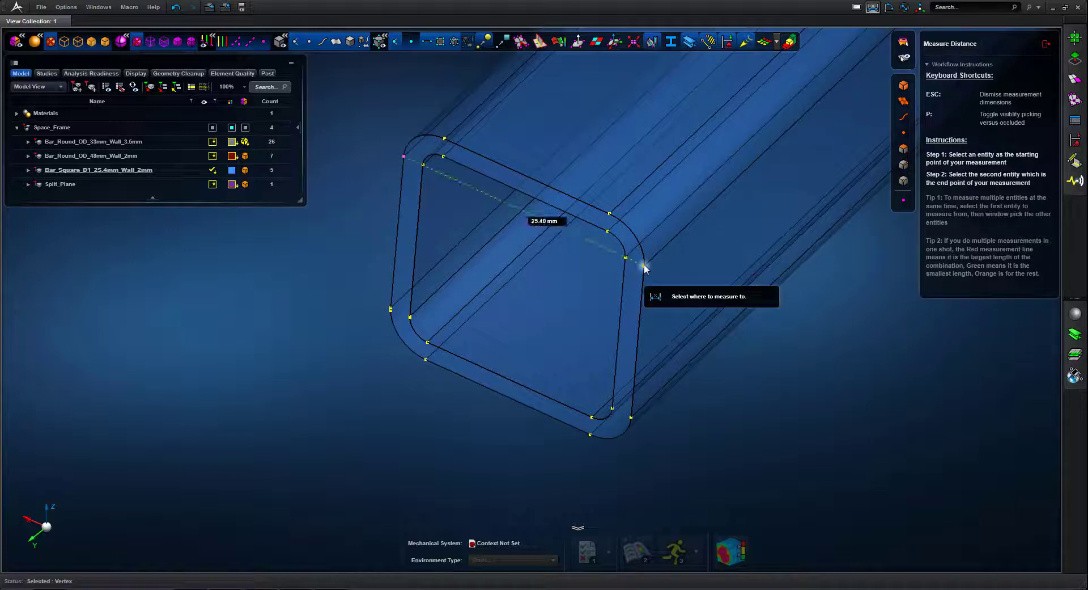
{"action": "left_click", "coordinate": [644, 267]}
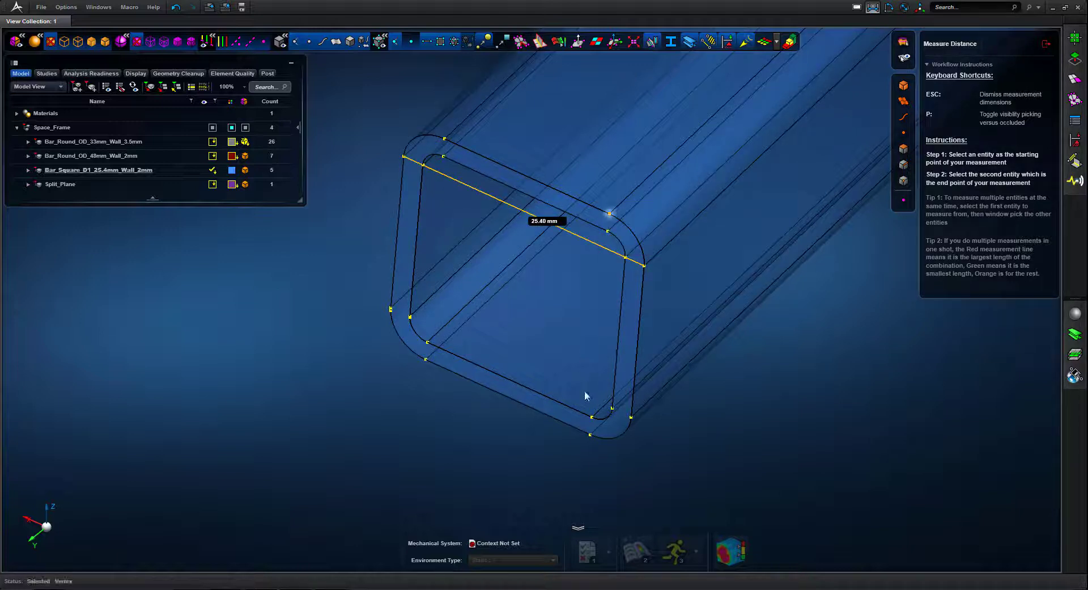
{"action": "left_click", "coordinate": [590, 436]}
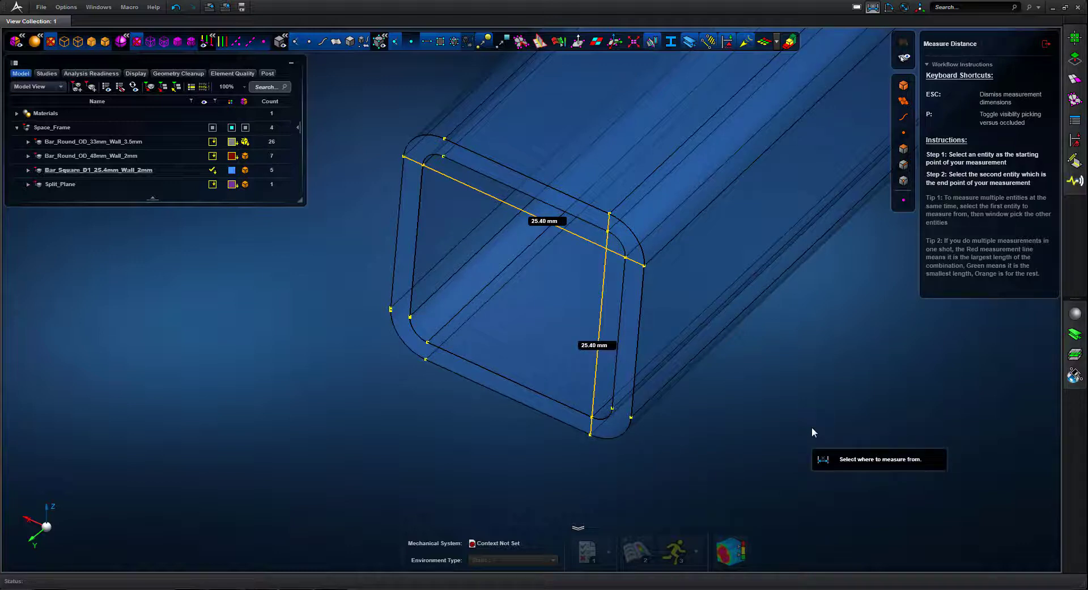
{"action": "left_click", "coordinate": [1046, 44]}
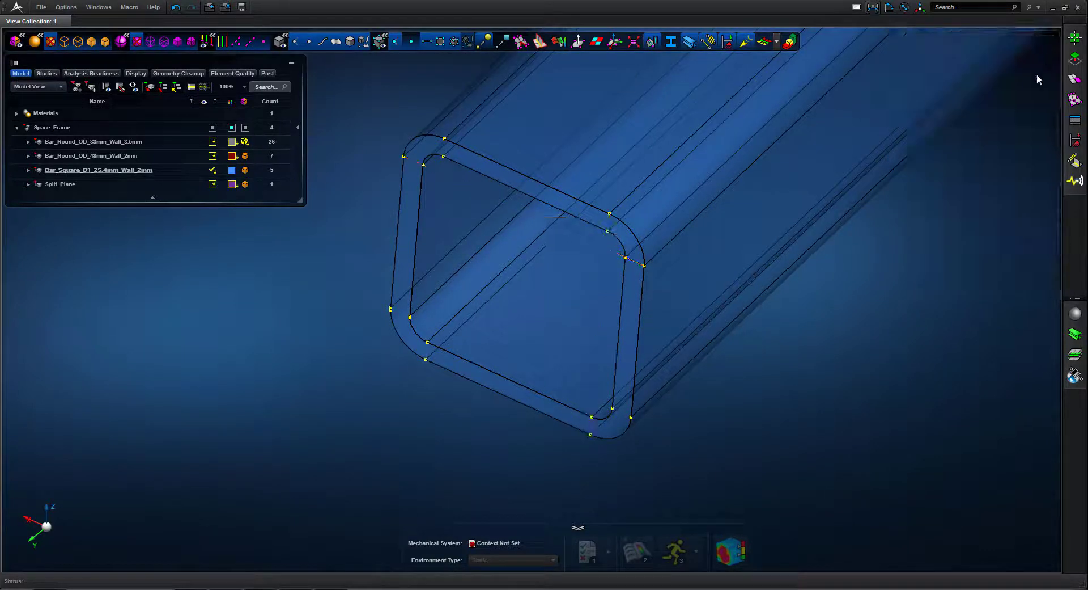
Step: Create two crossing midsurfaces inside the square tube by offsetting two adjacent outer faces by half of 25.4 mm
{"action": "left_click", "coordinate": [1075, 59]}
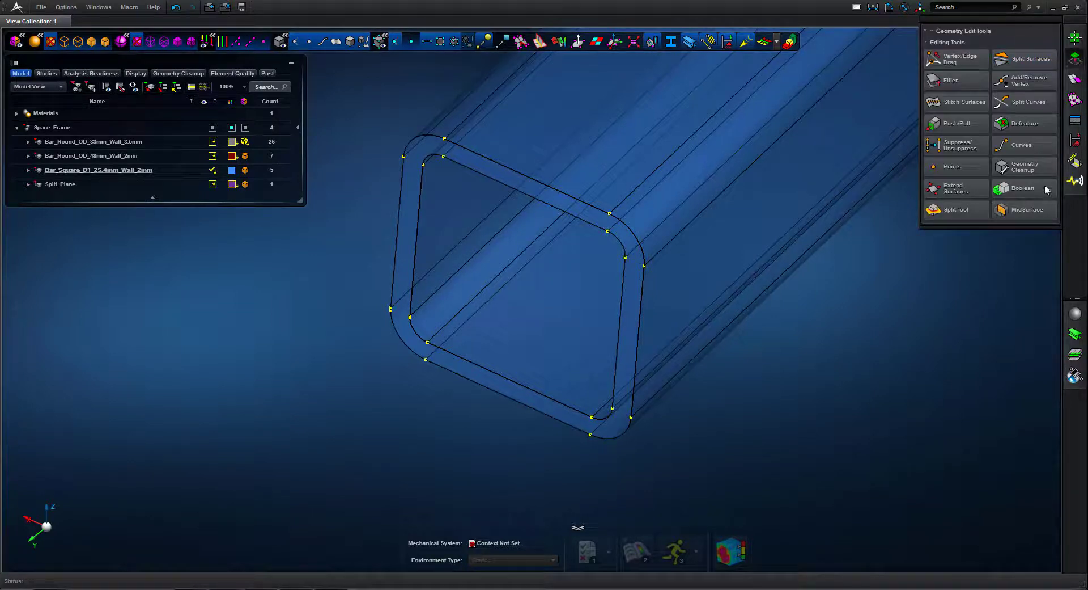
{"action": "left_click", "coordinate": [1026, 211]}
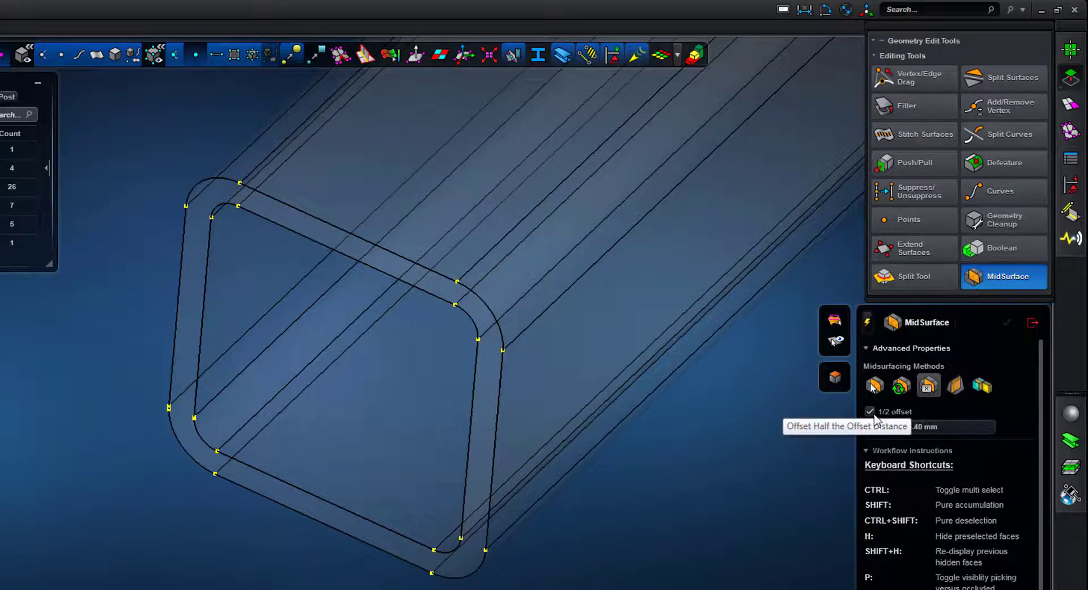
{"action": "left_click", "coordinate": [400, 158]}
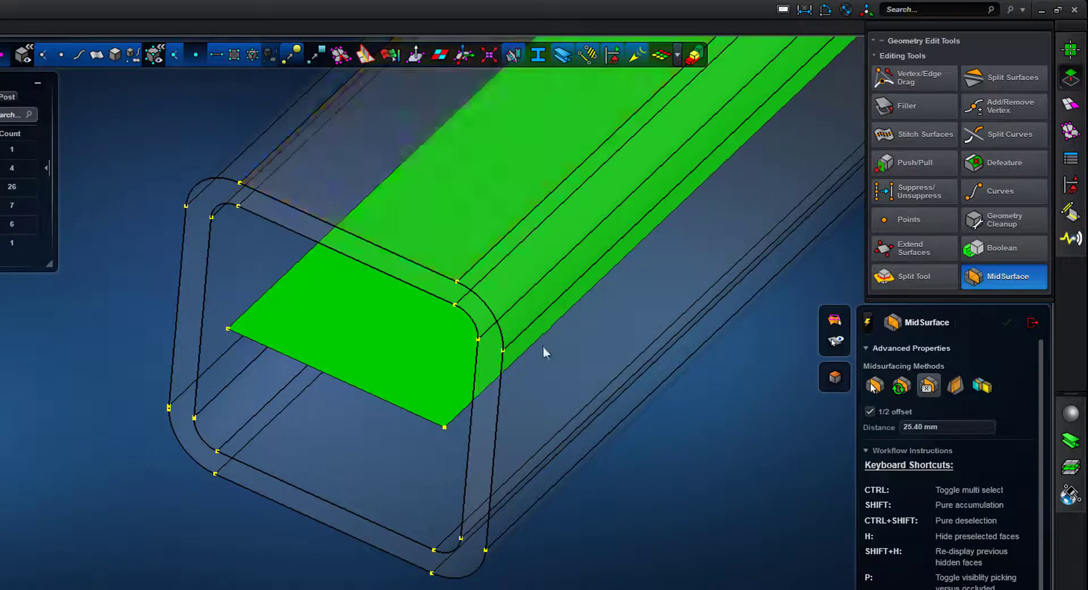
{"action": "middle_click", "coordinate": [550, 363]}
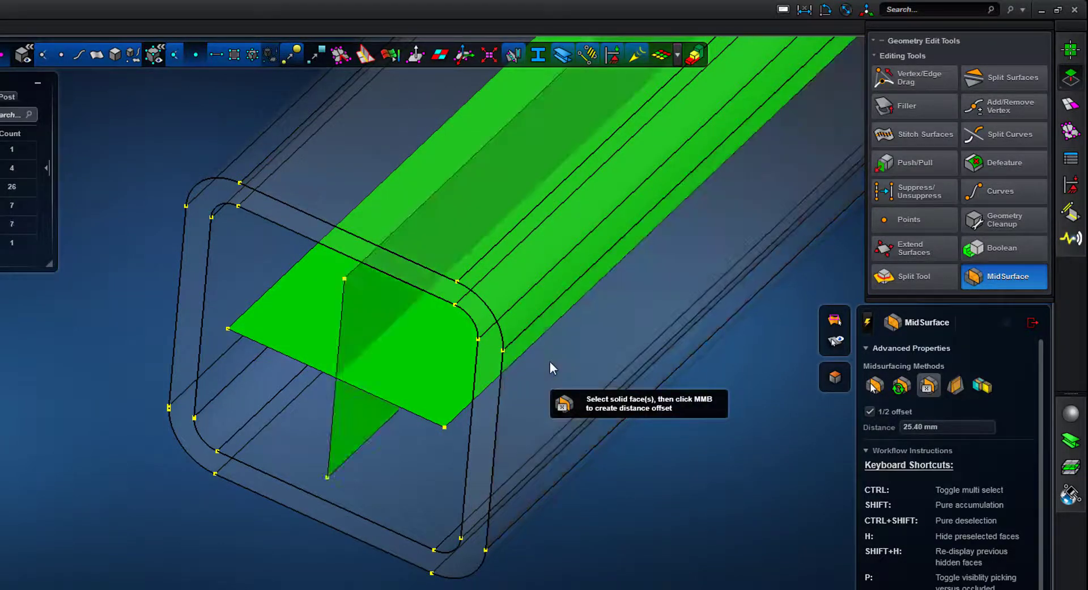
{"action": "left_click", "coordinate": [1032, 324]}
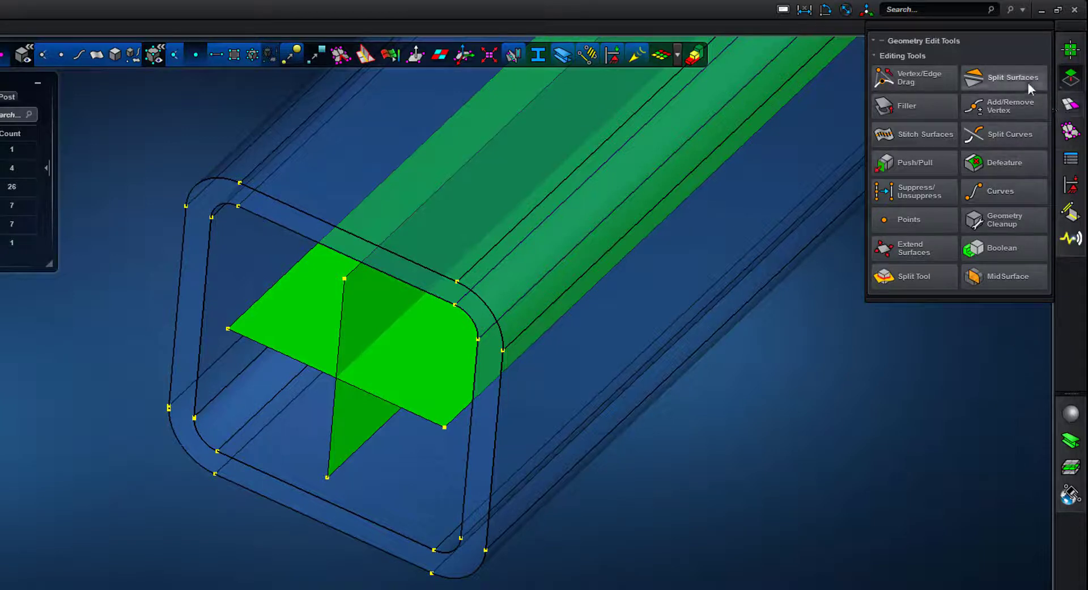
Step: Split the square tube's horizontal midsurface with the vertical one to produce a centreline edge
{"action": "left_click", "coordinate": [1026, 80]}
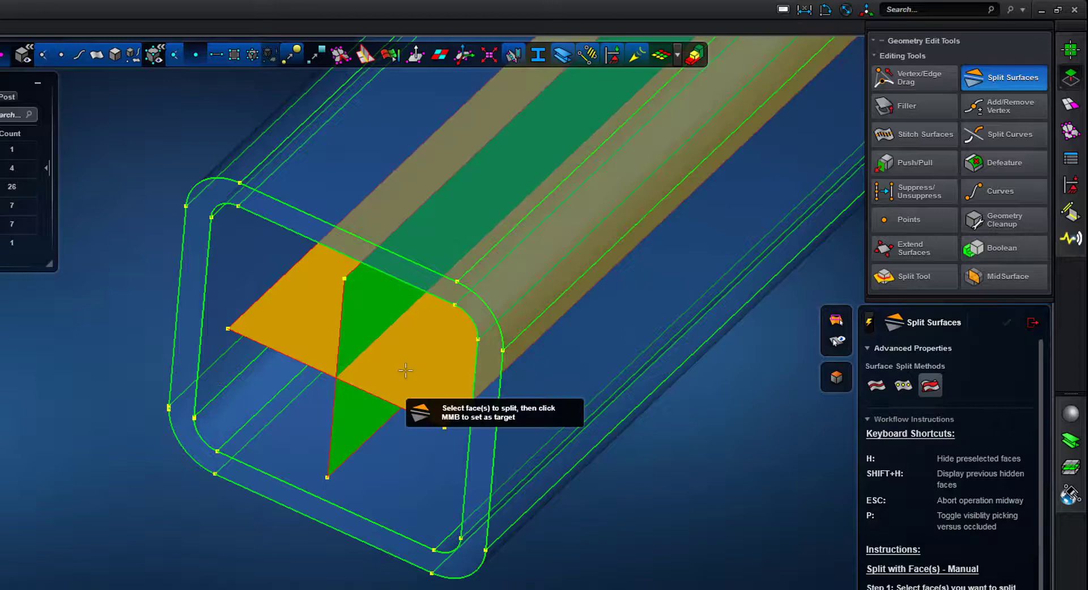
{"action": "left_click", "coordinate": [381, 318]}
{"action": "left_click", "coordinate": [375, 309]}
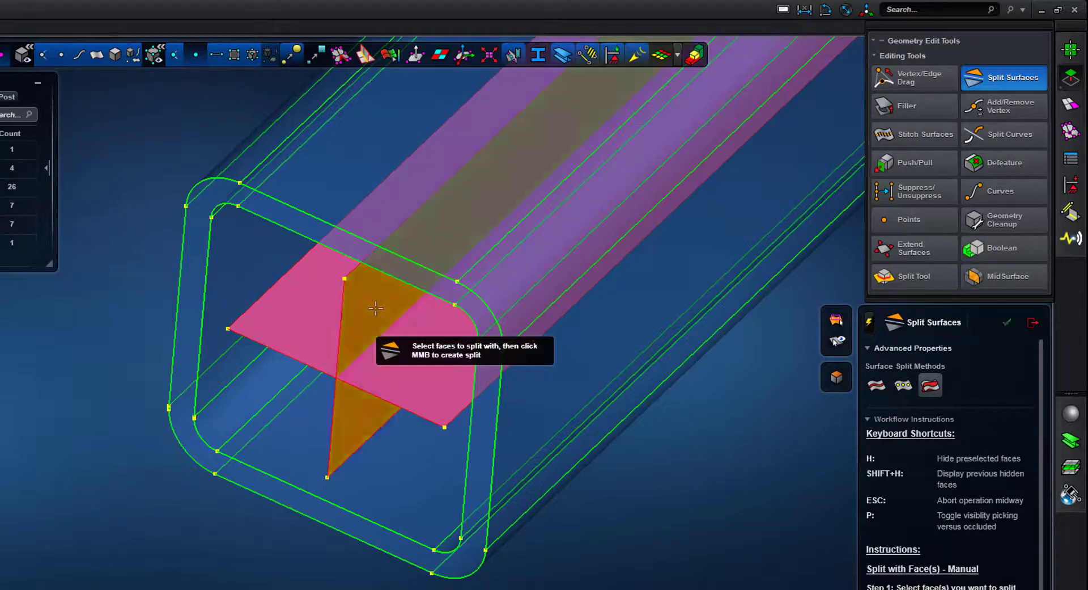
{"action": "middle_click", "coordinate": [375, 309]}
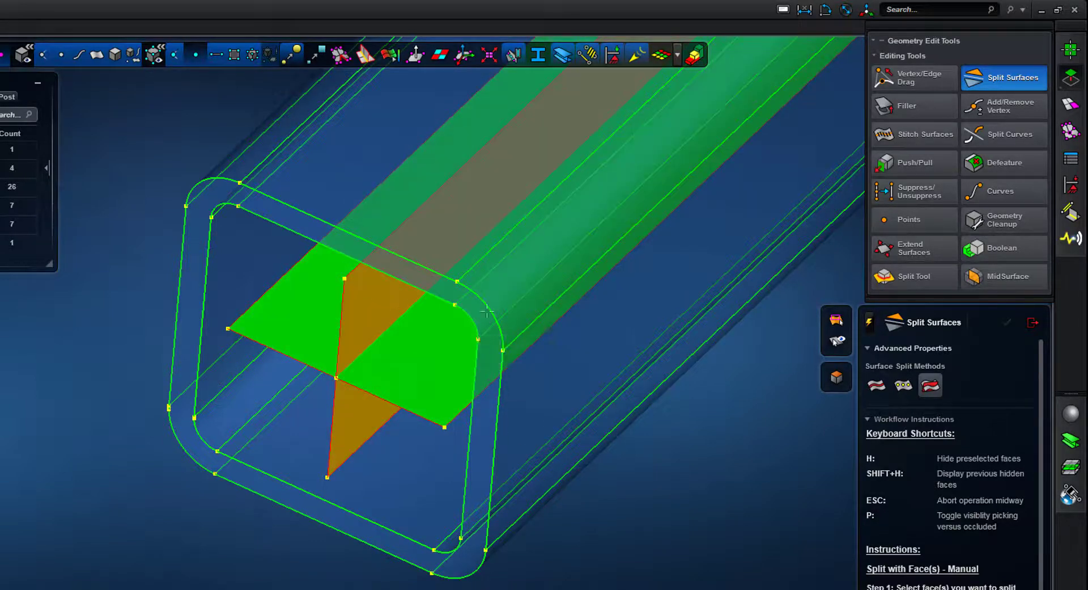
{"action": "left_click", "coordinate": [1027, 323]}
Step: Create a 1D curve mesh with a 25 mm mesh size along the square tube's centreline edge
{"action": "left_click", "coordinate": [1072, 103]}
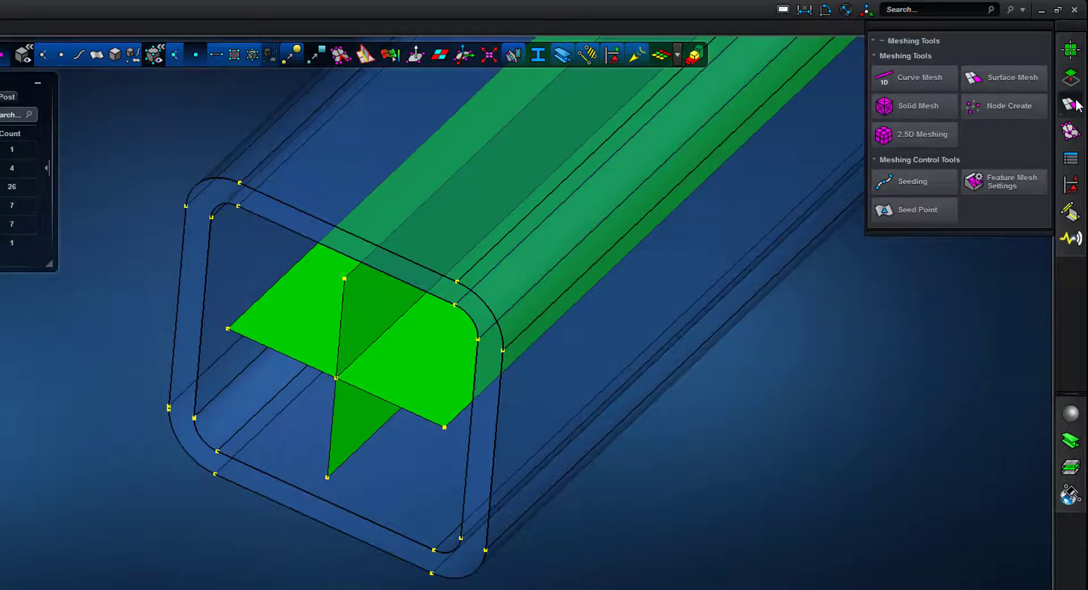
{"action": "left_click", "coordinate": [942, 79]}
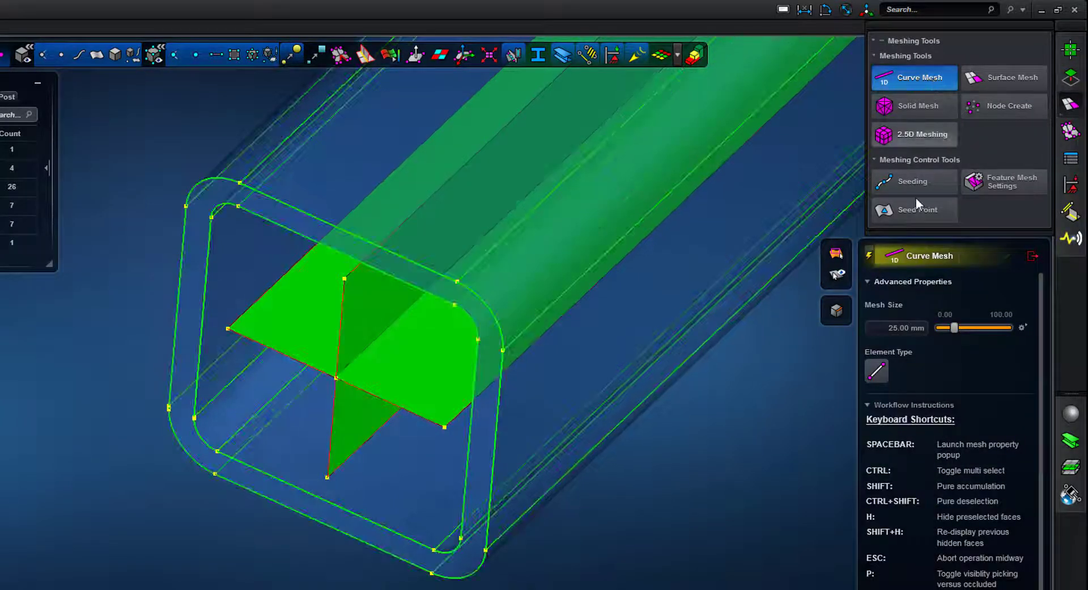
{"action": "left_click", "coordinate": [382, 340]}
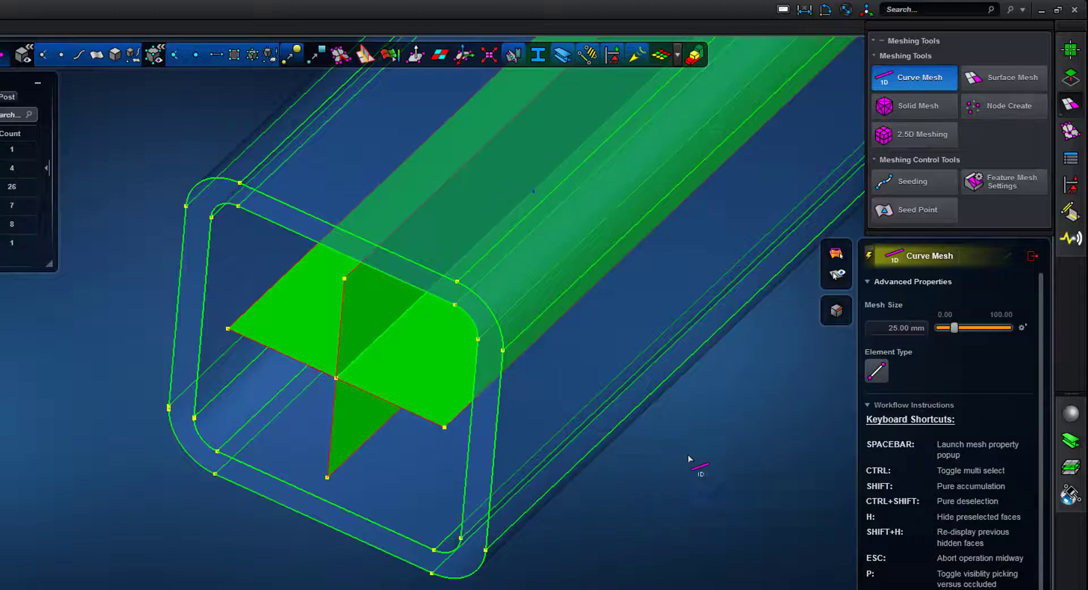
{"action": "scroll", "coordinate": [690, 458], "scroll_direction": "down", "scroll_amount": 5}
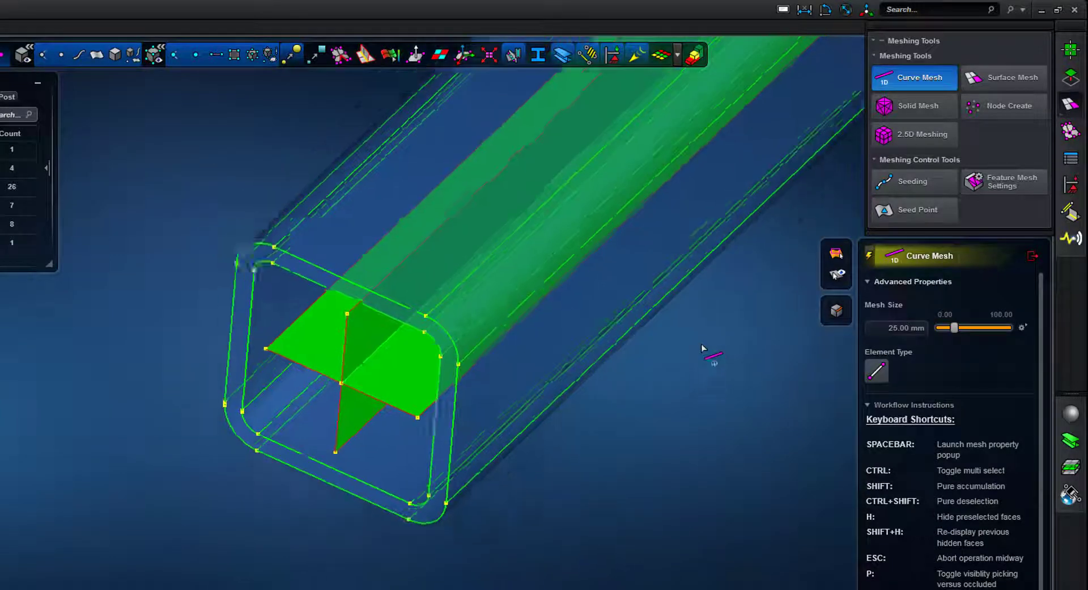
{"action": "middle_click_drag", "start_coordinate": [701, 423], "coordinate": [602, 481]}
{"action": "right_click_drag", "start_coordinate": [603, 480], "coordinate": [610, 486]}
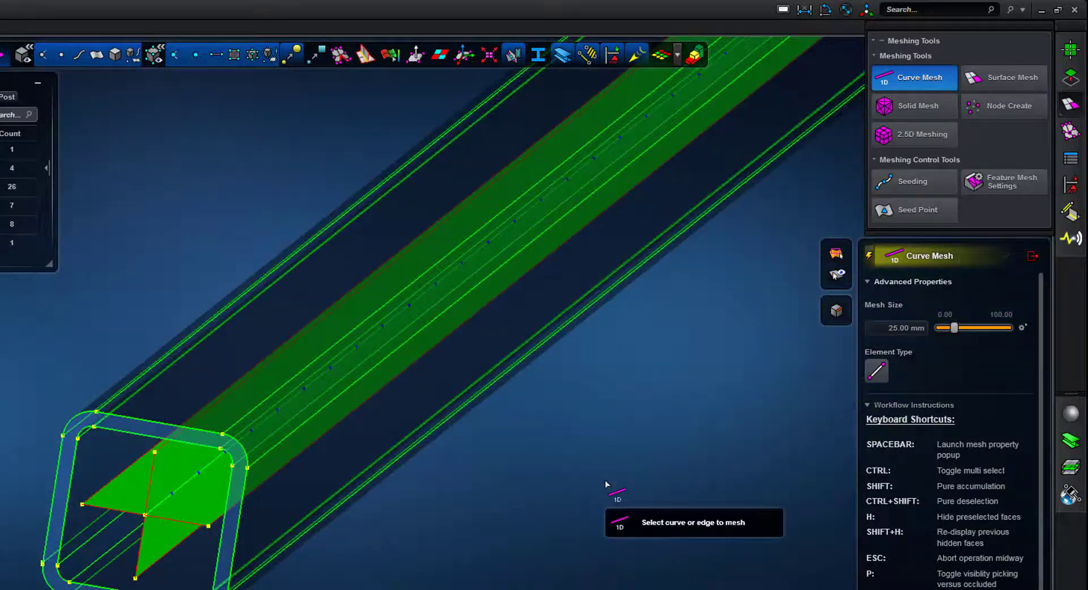
{"action": "left_click", "coordinate": [1033, 256]}
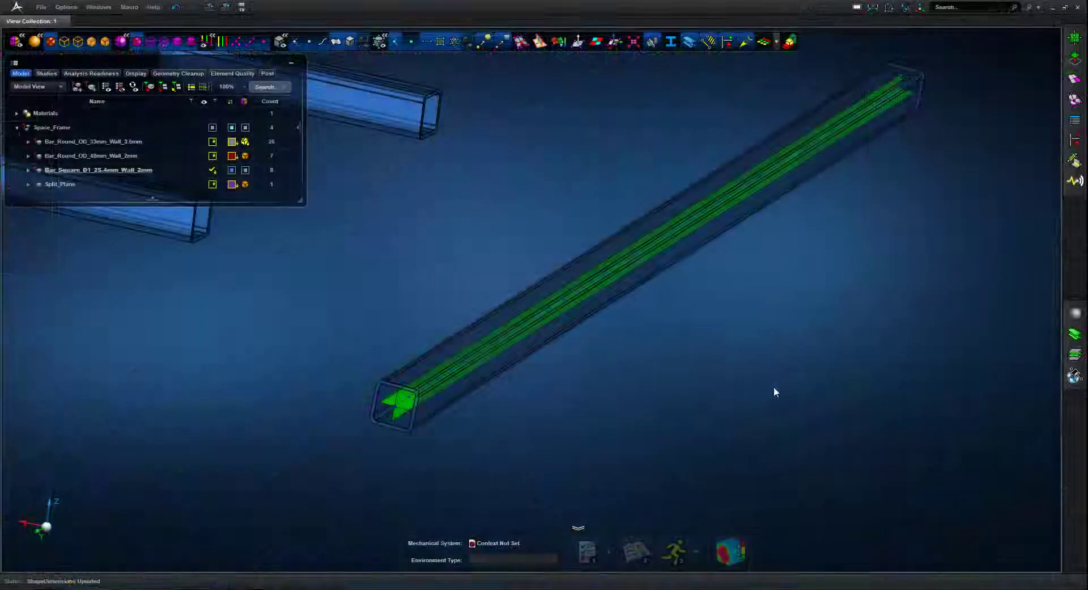
Step: Create a beam shape with the hollow rectangular base shape and name it Bar_Square_D1_25.4mm_Wall_2mm after the part
{"action": "left_click", "coordinate": [1075, 336]}
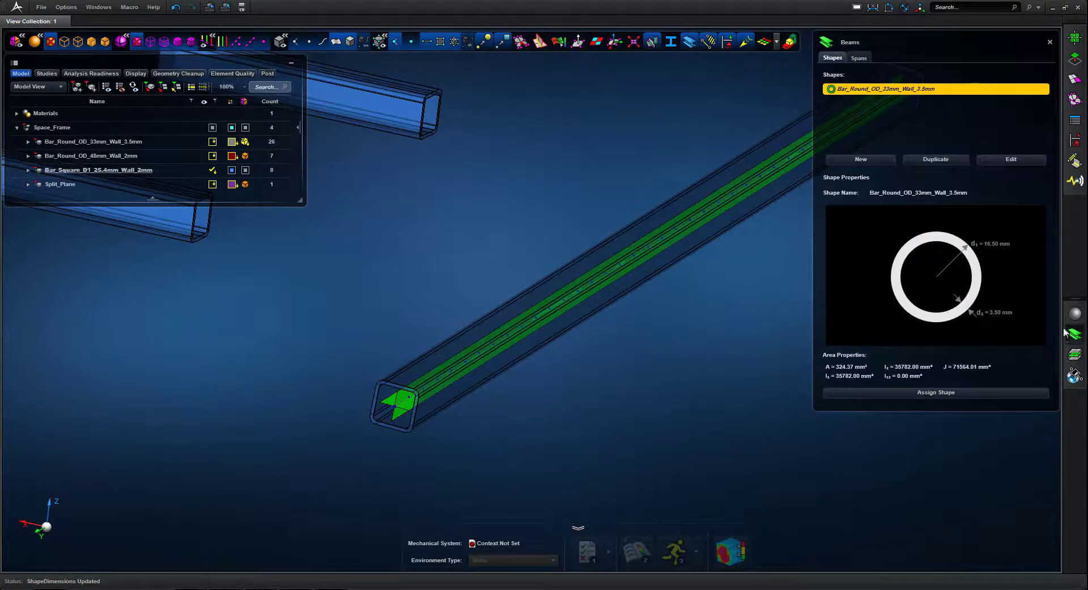
{"action": "left_click", "coordinate": [865, 162]}
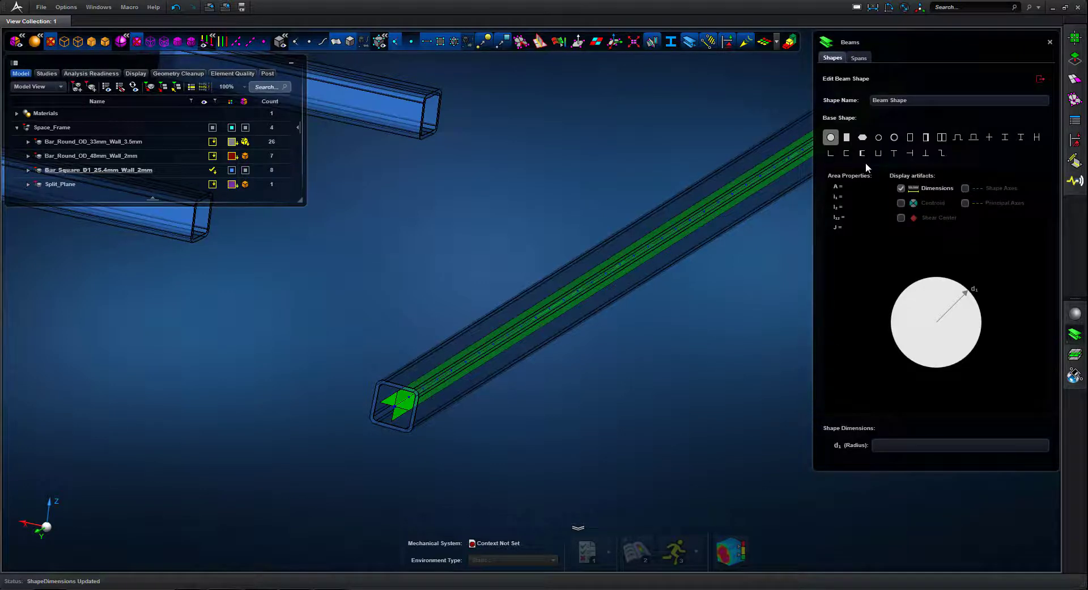
{"action": "left_click", "coordinate": [910, 137]}
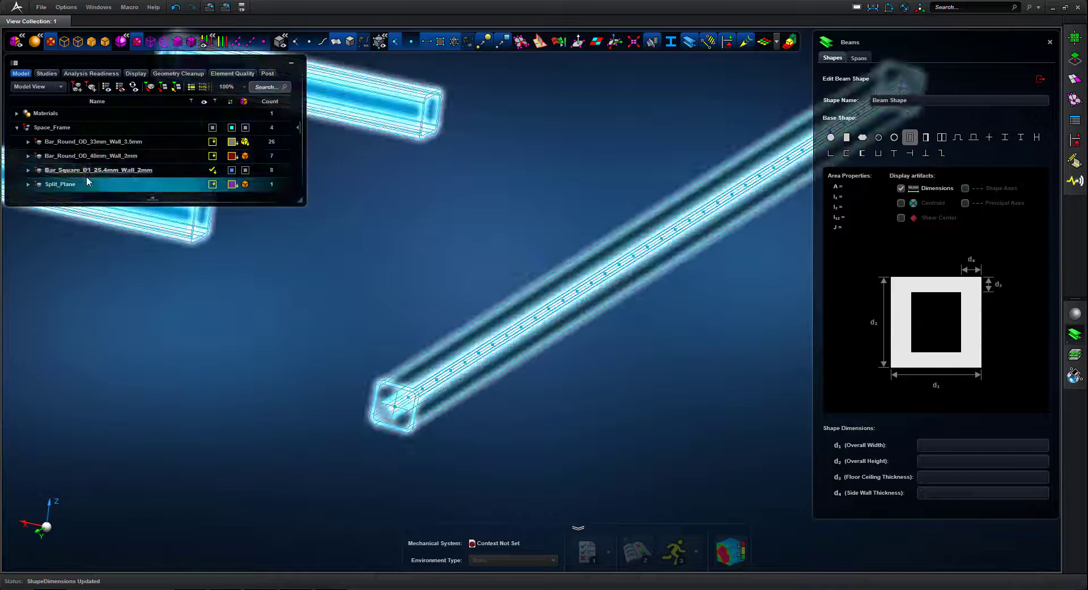
{"action": "left_click", "coordinate": [93, 170]}
{"action": "left_click", "coordinate": [97, 171]}
{"action": "key", "text": "ctrl+c"}
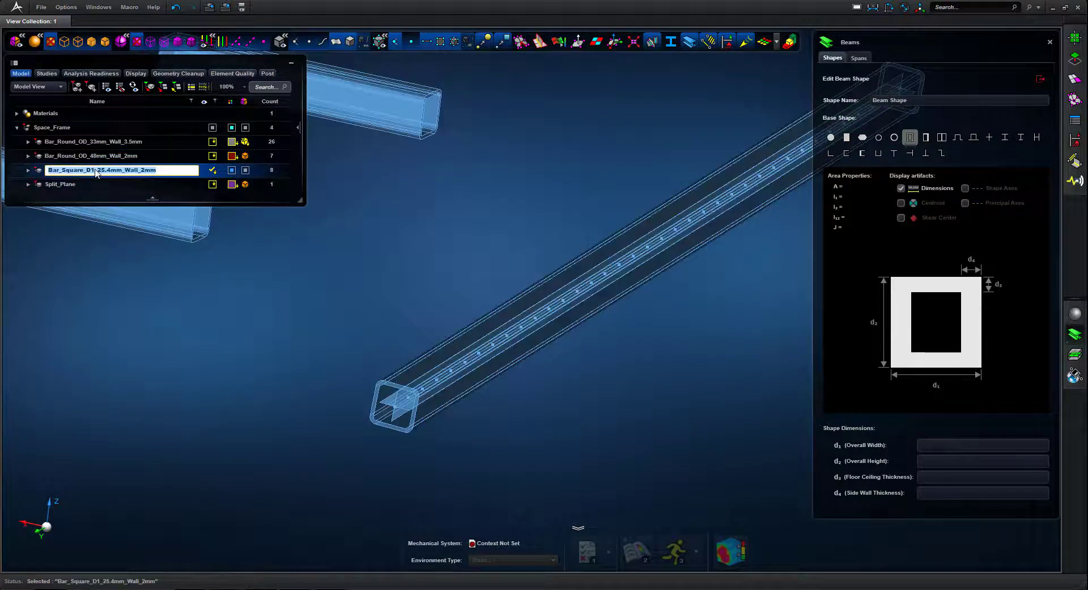
{"action": "triple_click", "coordinate": [908, 102]}
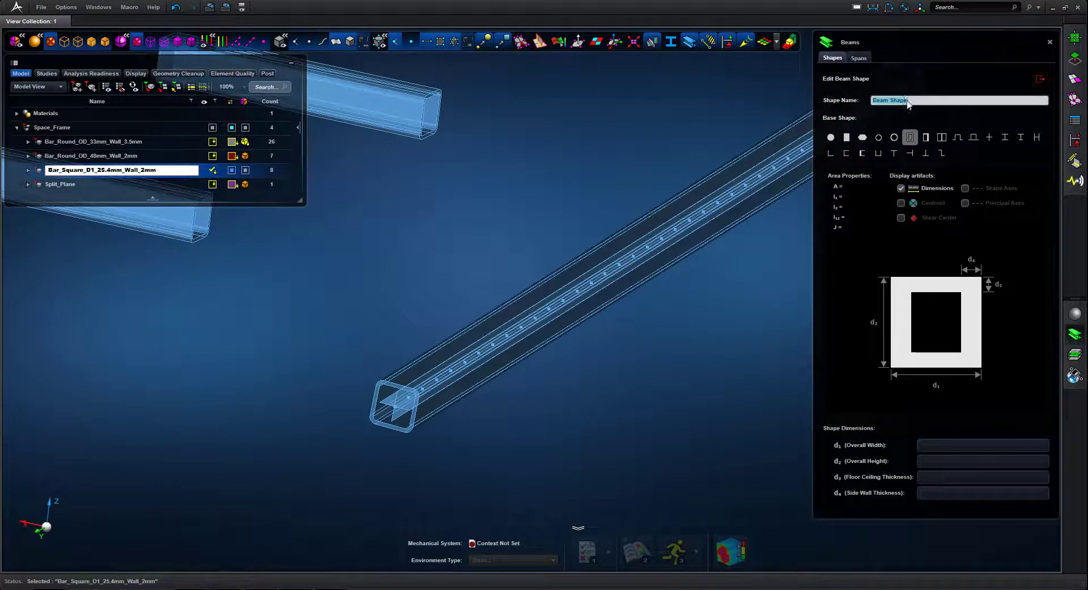
{"action": "key", "text": "ctrl+v"}
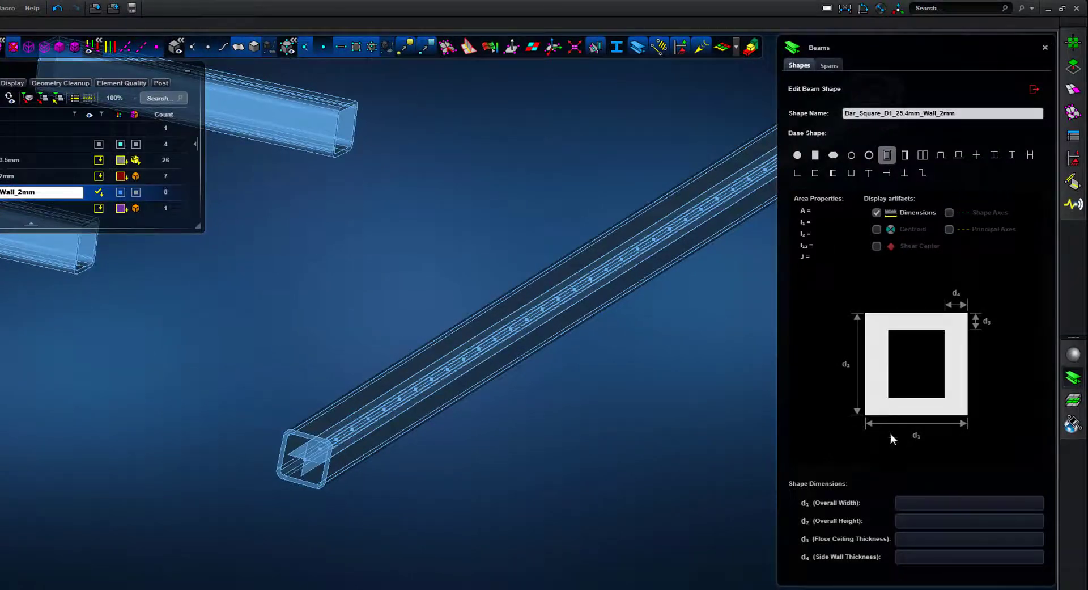
Step: Set the beam shape's overall width and height to 25.4 mm and its floor, ceiling and side wall thicknesses to 2 mm
{"action": "left_click", "coordinate": [910, 502]}
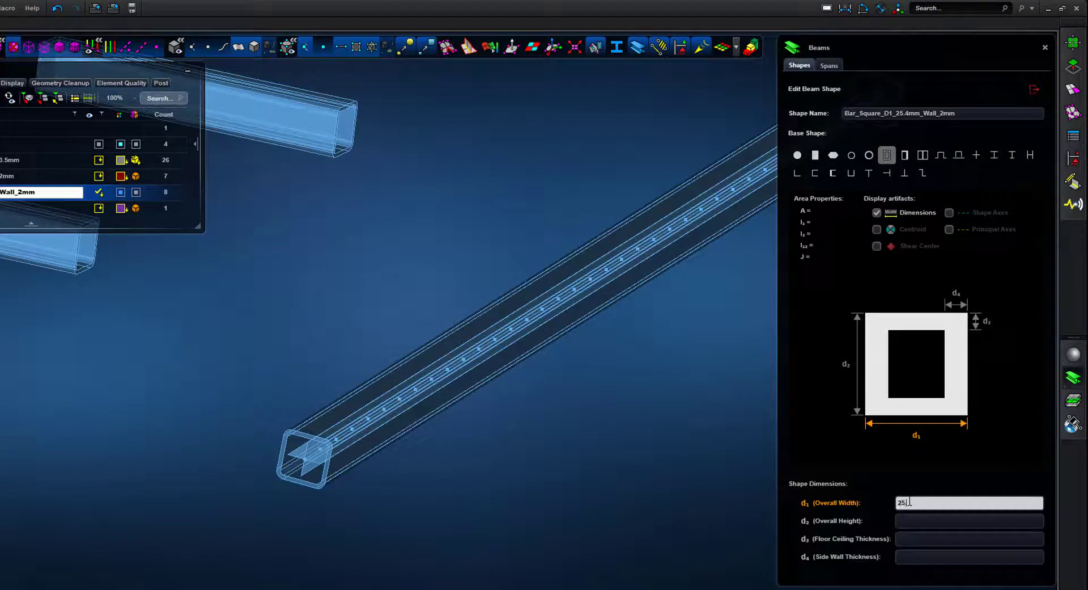
{"action": "left_click", "coordinate": [915, 521]}
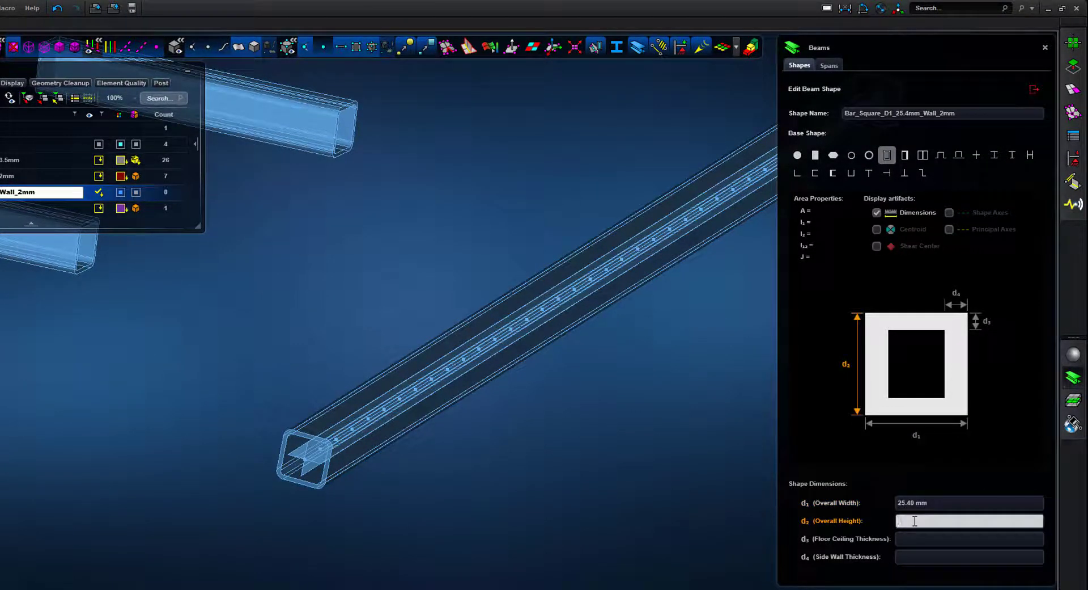
{"action": "left_click", "coordinate": [906, 537]}
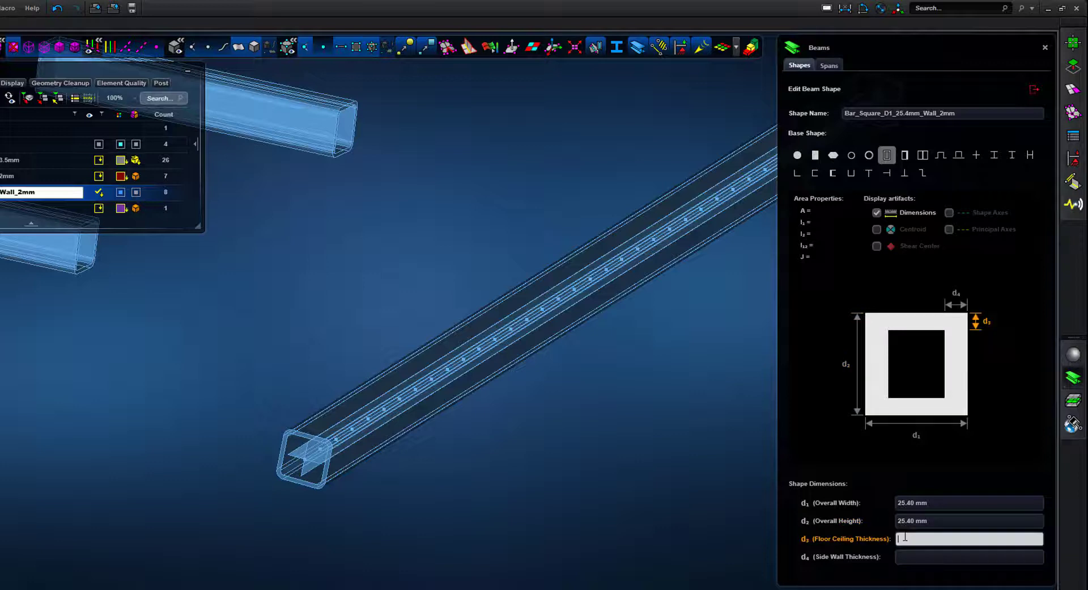
{"action": "left_click", "coordinate": [914, 556]}
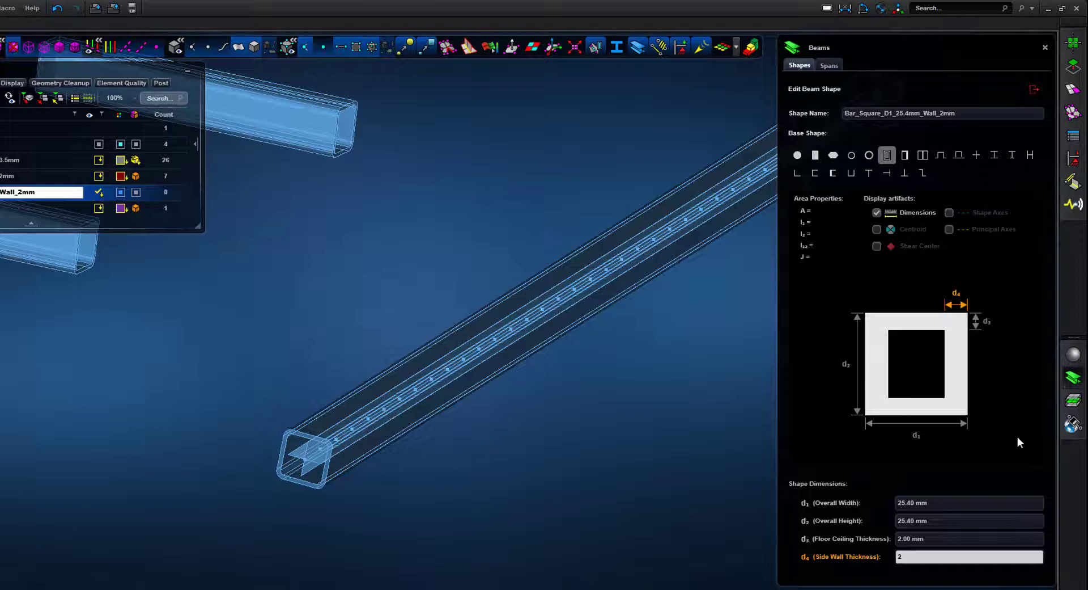
{"action": "type", "text": "2"}
{"action": "key", "text": "Return"}
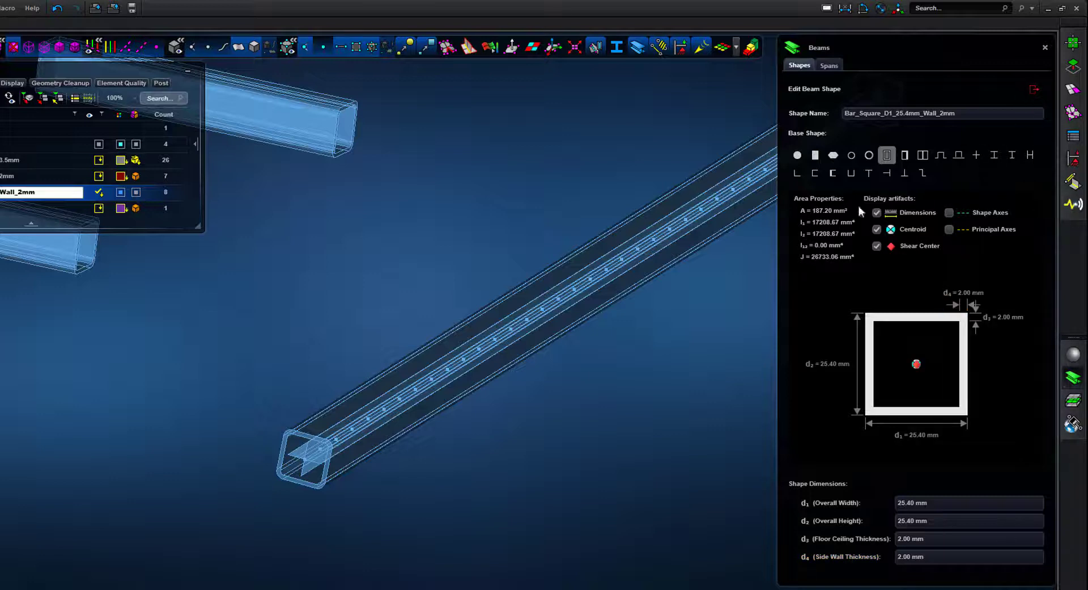
{"action": "left_click", "coordinate": [1033, 92]}
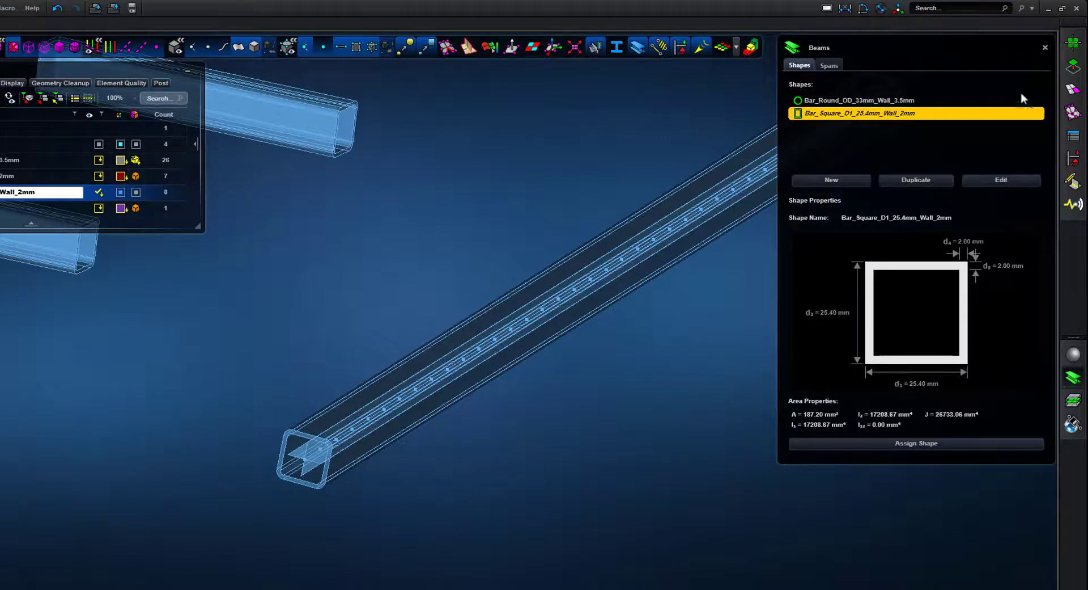
Step: Create a span named Bar_Square_D1_25.4mm_Wall_2mm that uses the beam shape of the same name
{"action": "left_click", "coordinate": [836, 68]}
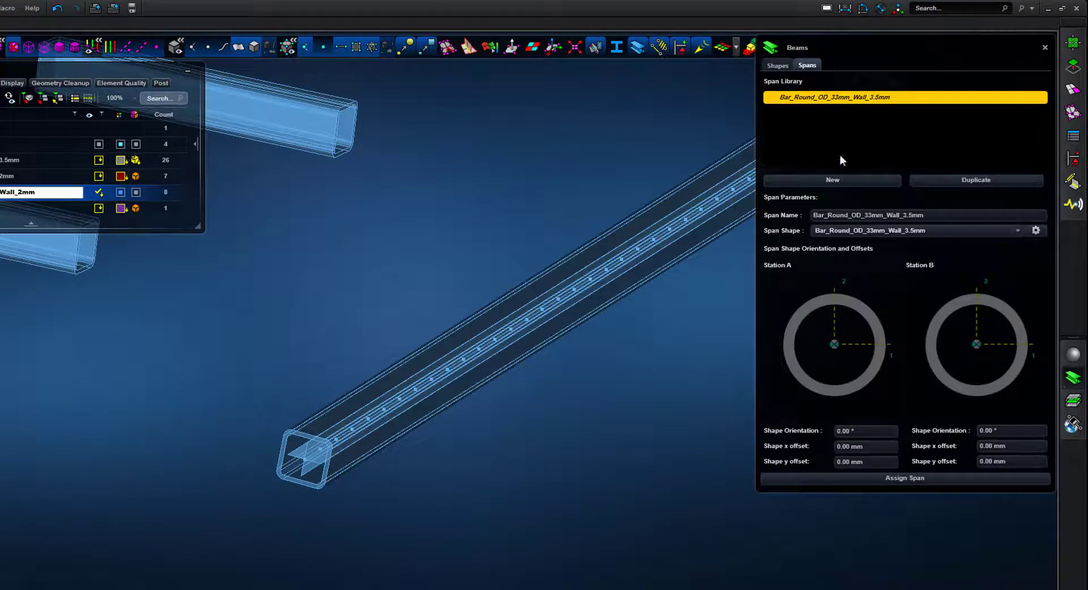
{"action": "left_click", "coordinate": [841, 180]}
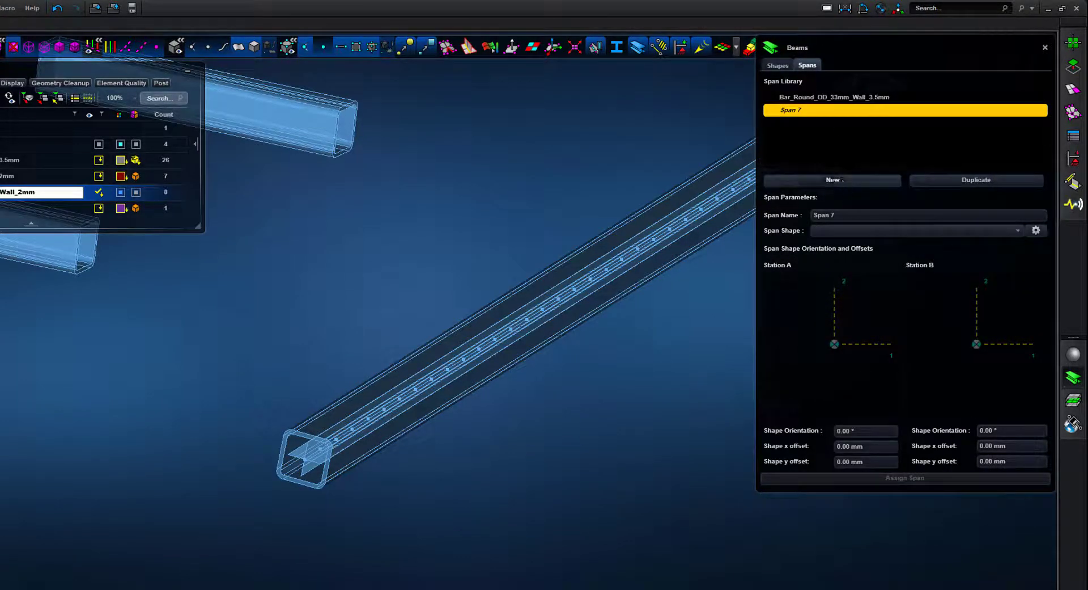
{"action": "left_click", "coordinate": [844, 214]}
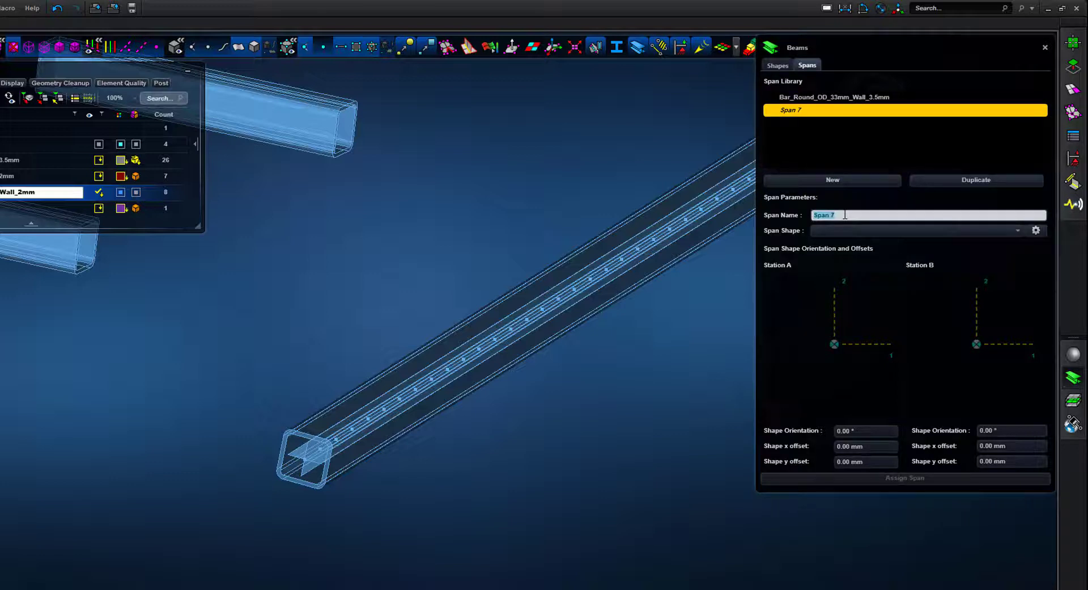
{"action": "key", "text": "ctrl+v"}
{"action": "left_click", "coordinate": [1019, 233]}
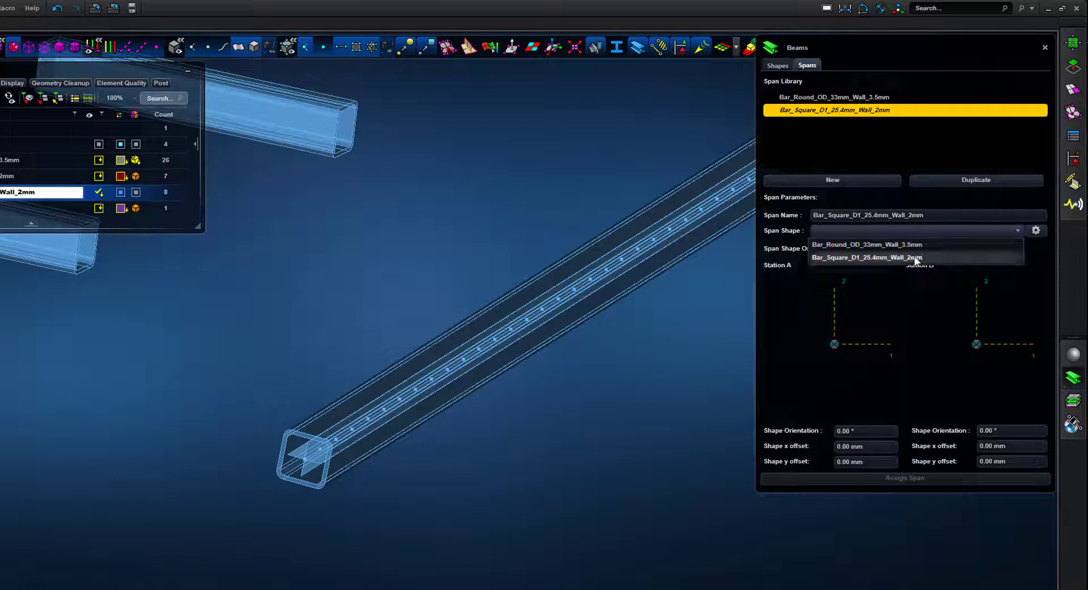
{"action": "left_click", "coordinate": [915, 258]}
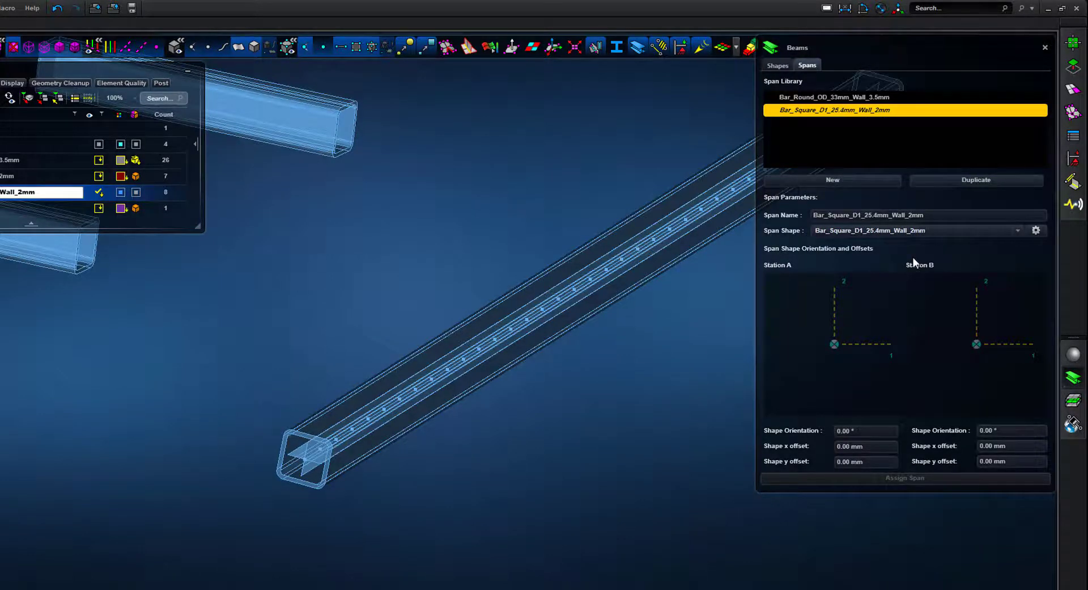
Step: Assign the Bar_Square_D1_25.4mm_Wall_2mm span to the square tube's centreline edge and compare the beam section's orientation with the tube's end profile
{"action": "left_click", "coordinate": [889, 481]}
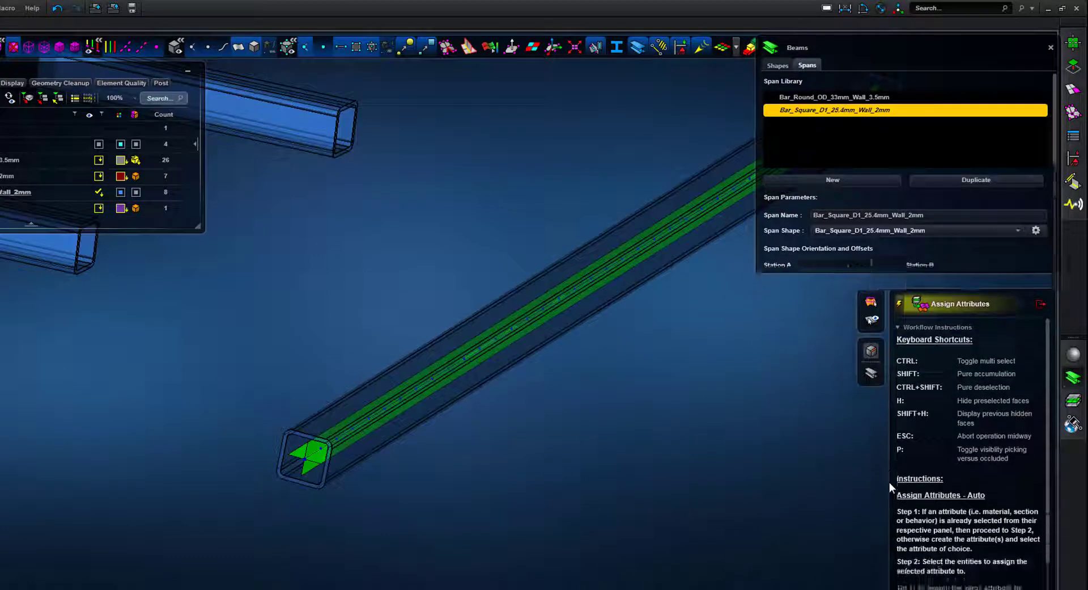
{"action": "left_click", "coordinate": [312, 456]}
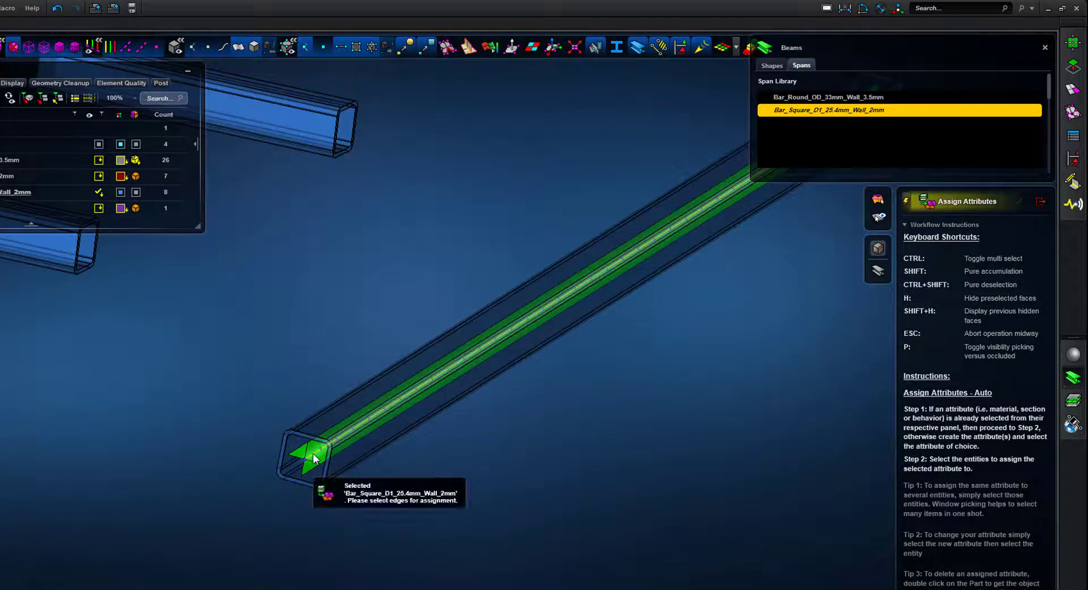
{"action": "left_click", "coordinate": [572, 438]}
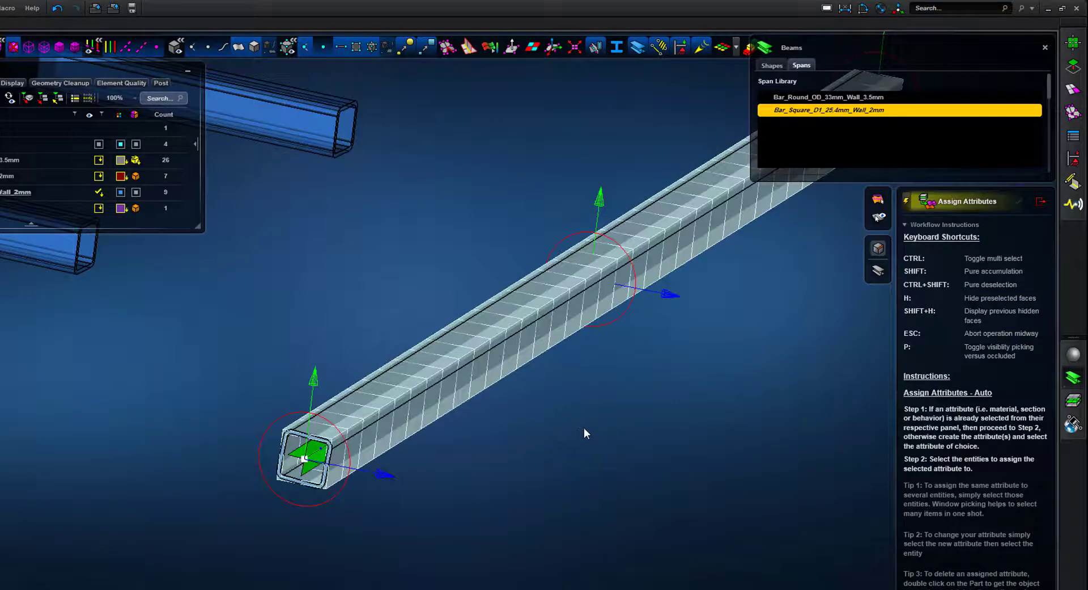
{"action": "scroll", "coordinate": [344, 505], "scroll_direction": "up", "scroll_amount": 5}
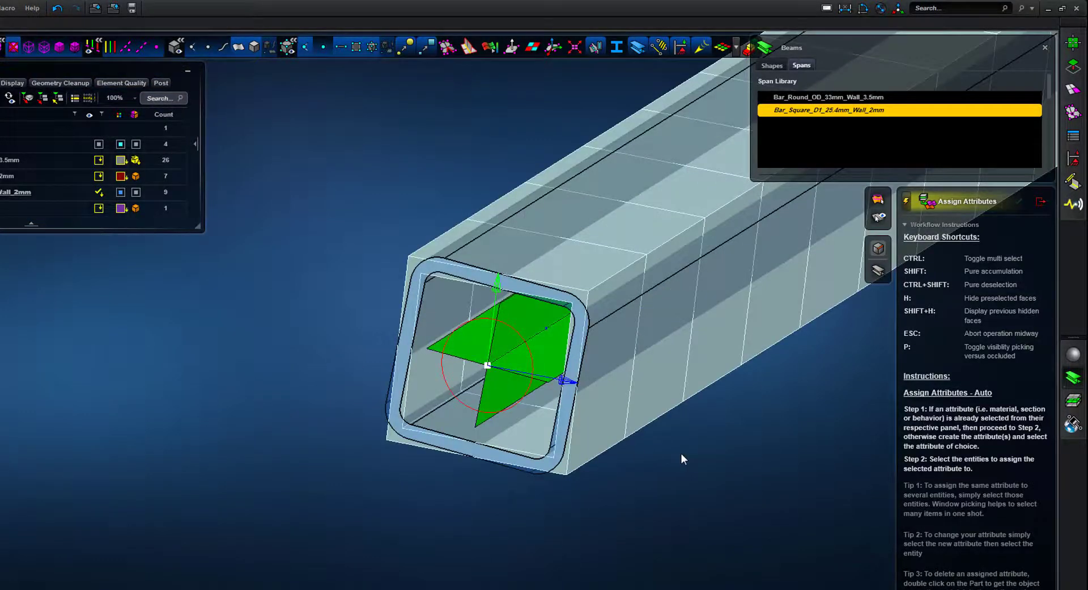
{"action": "middle_click_drag", "start_coordinate": [682, 453], "coordinate": [706, 448]}
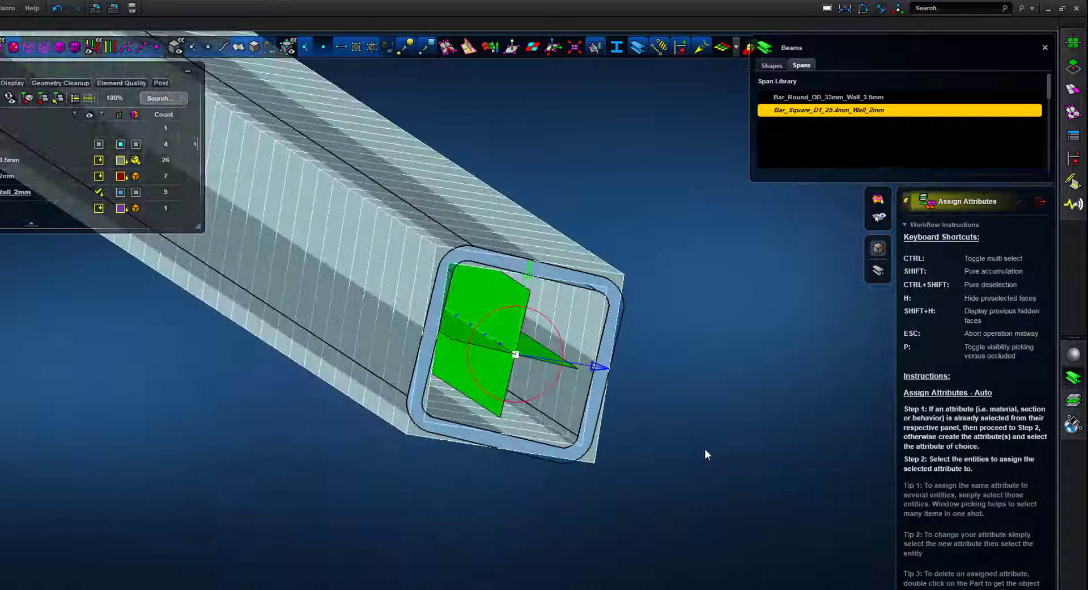
{"action": "right_click_drag", "start_coordinate": [706, 449], "coordinate": [647, 467]}
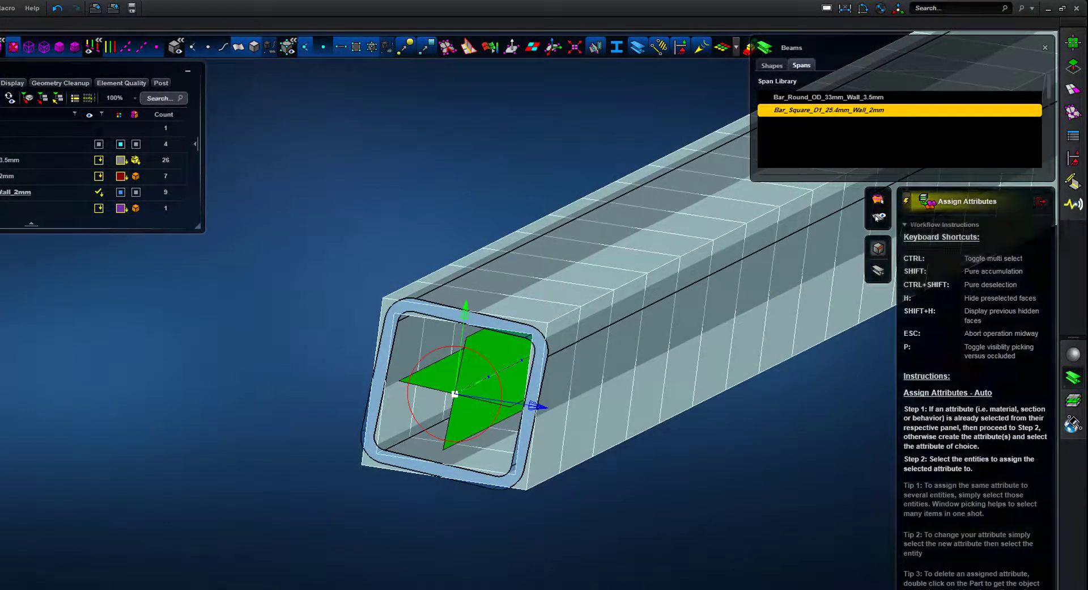
{"action": "left_click", "coordinate": [1042, 201]}
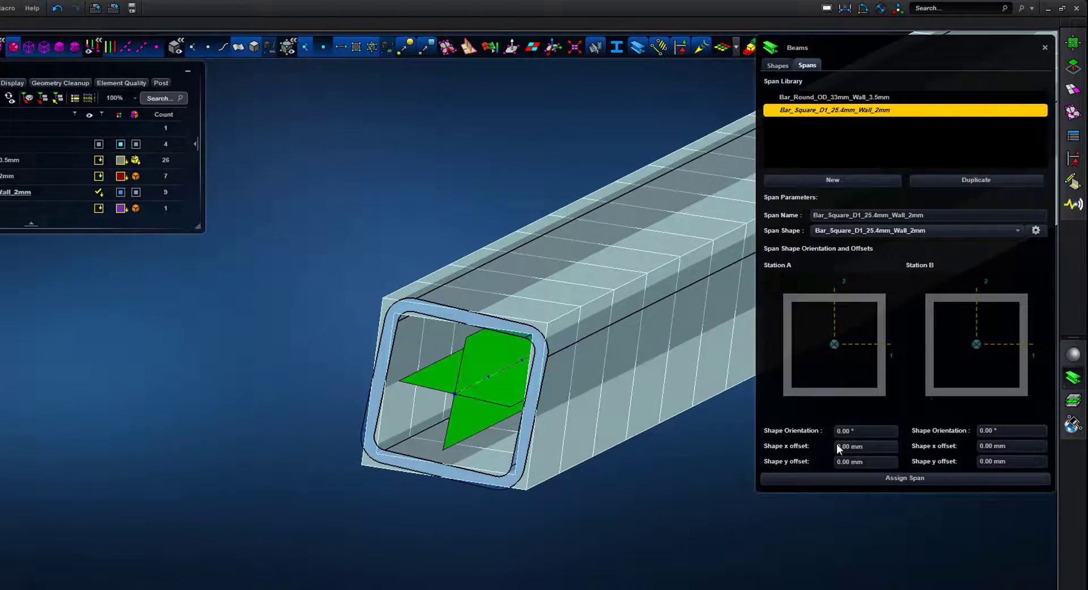
Step: Rotate the square span's shape orientation to 5° at Station A and 0.005° at Station B
{"action": "left_click", "coordinate": [851, 431]}
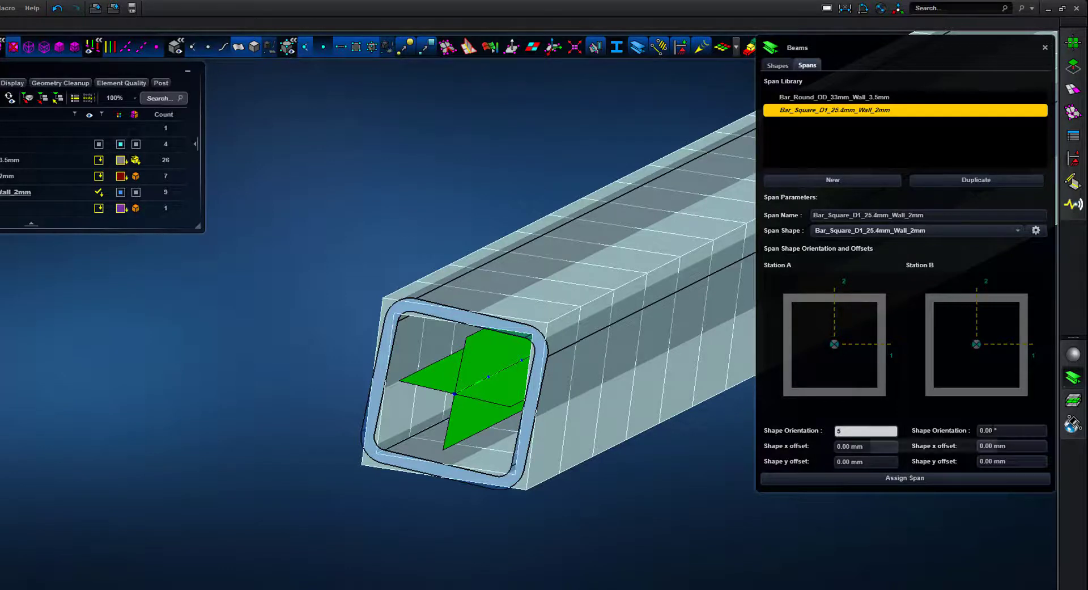
{"action": "left_click", "coordinate": [994, 431]}
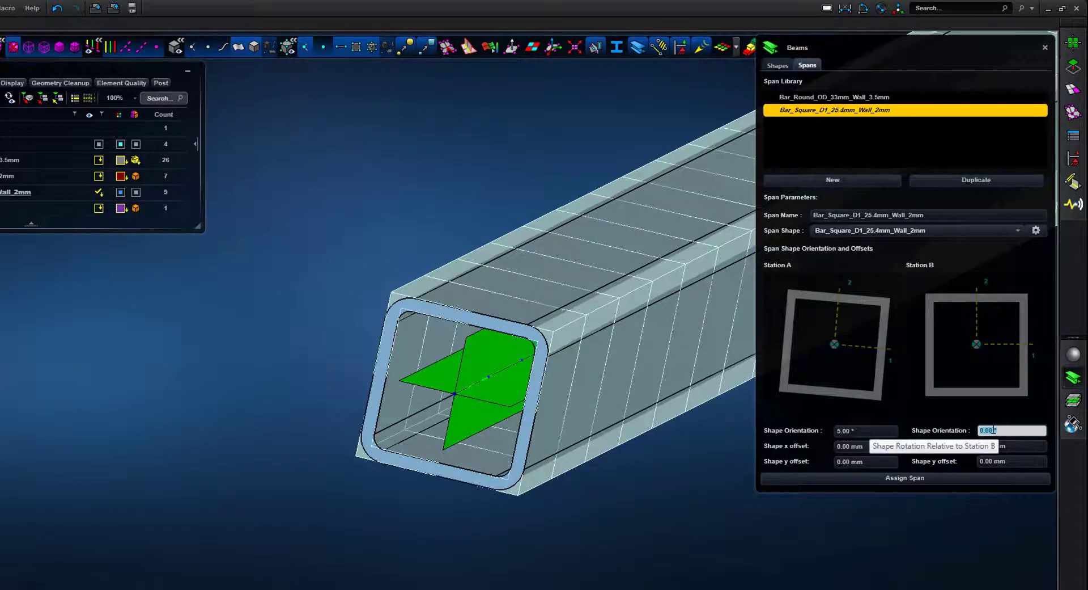
{"action": "key", "text": "Return"}
{"action": "type", "text": "5"}
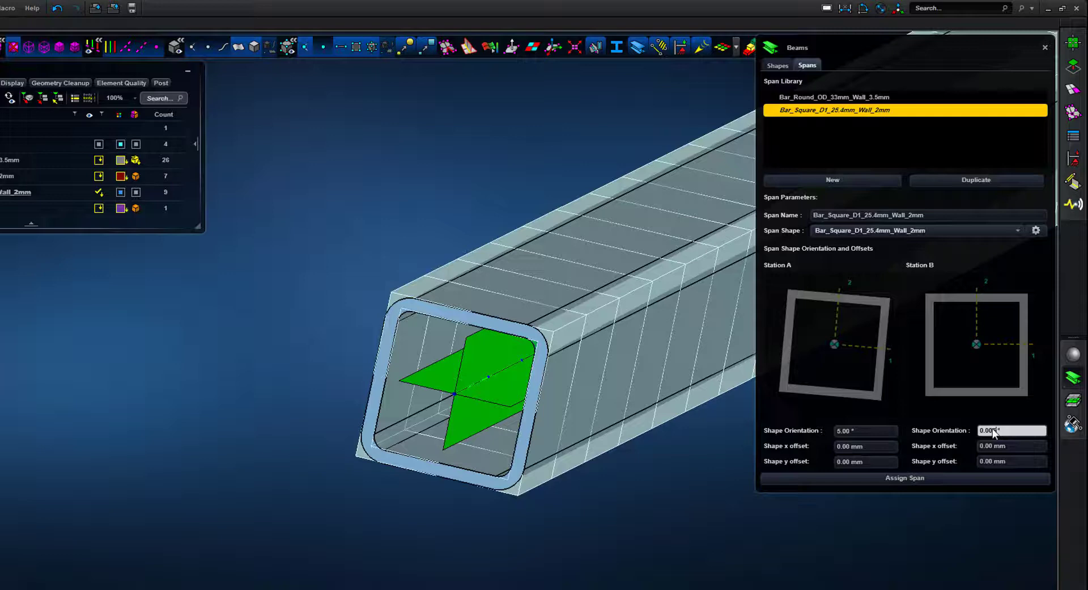
{"action": "key", "text": "Return"}
{"action": "scroll", "coordinate": [642, 477], "scroll_direction": "down", "scroll_amount": 10}
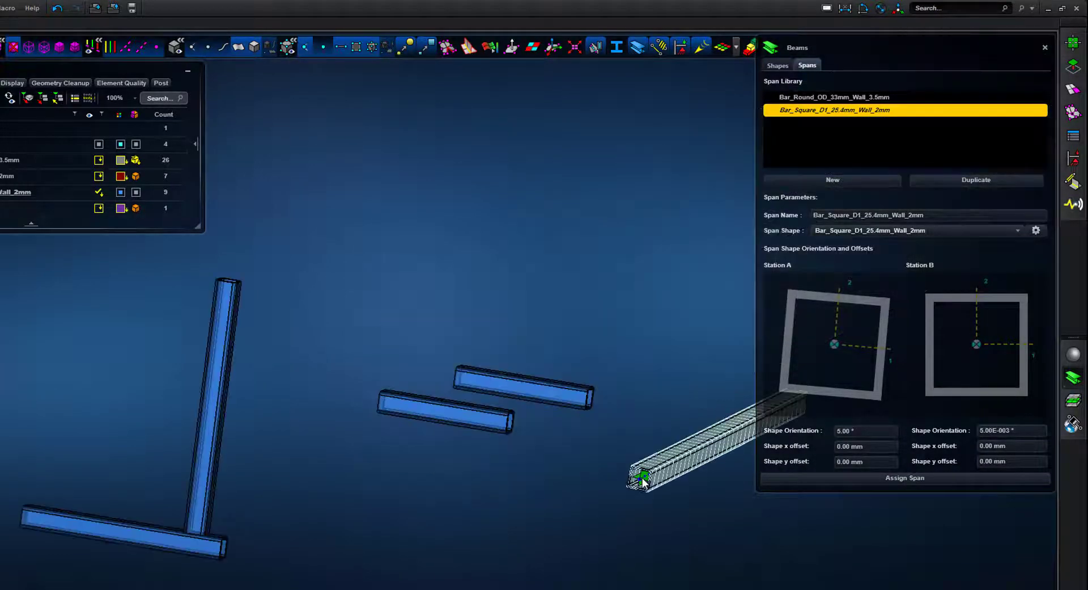
{"action": "left_click_drag", "start_coordinate": [606, 431], "coordinate": [685, 516]}
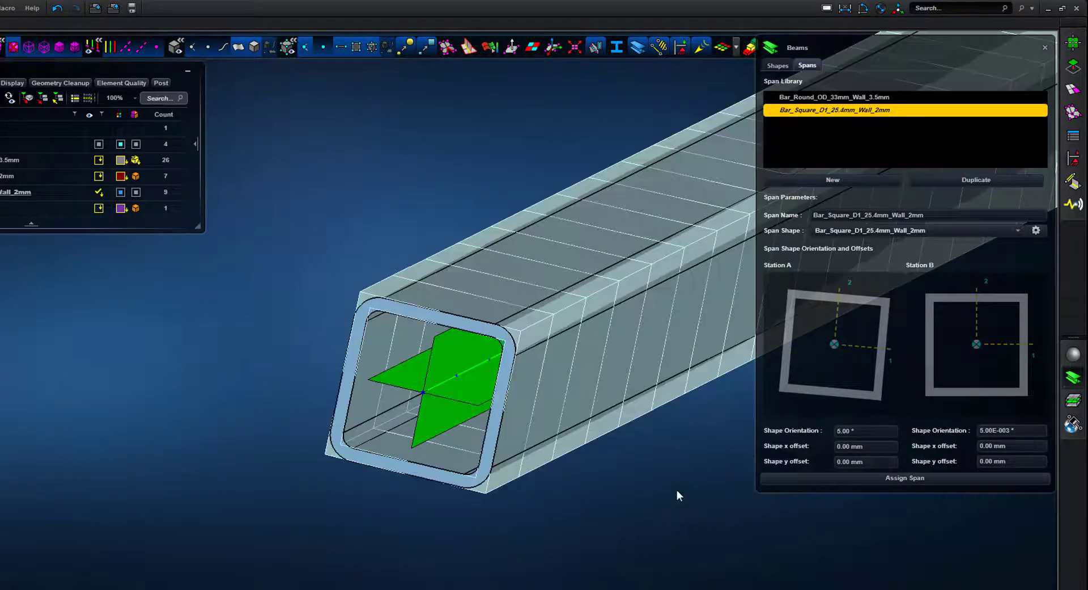
Step: Set the square span's shape x offset to 20 mm at Station A and Station B
{"action": "middle_click_drag", "start_coordinate": [678, 447], "coordinate": [653, 468]}
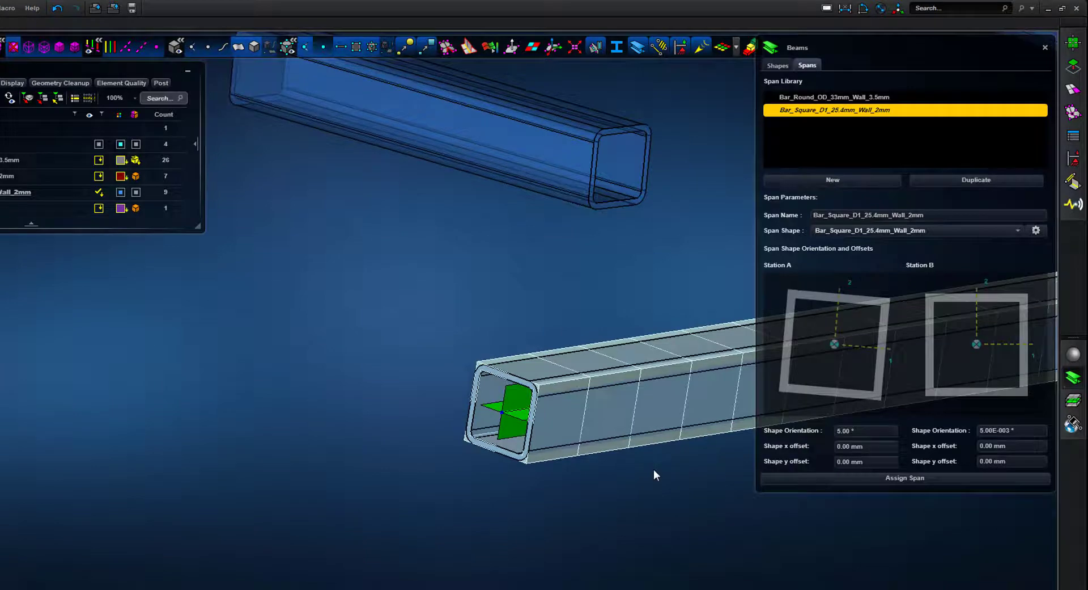
{"action": "left_click", "coordinate": [848, 446]}
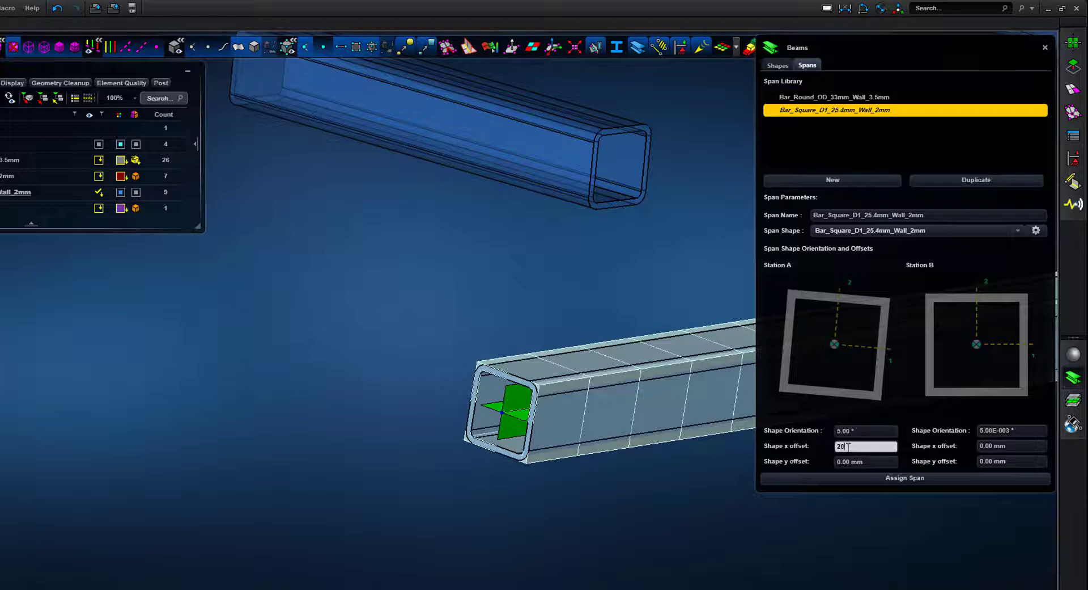
{"action": "type", "text": "20"}
{"action": "key", "text": "Return"}
{"action": "left_click", "coordinate": [1009, 446]}
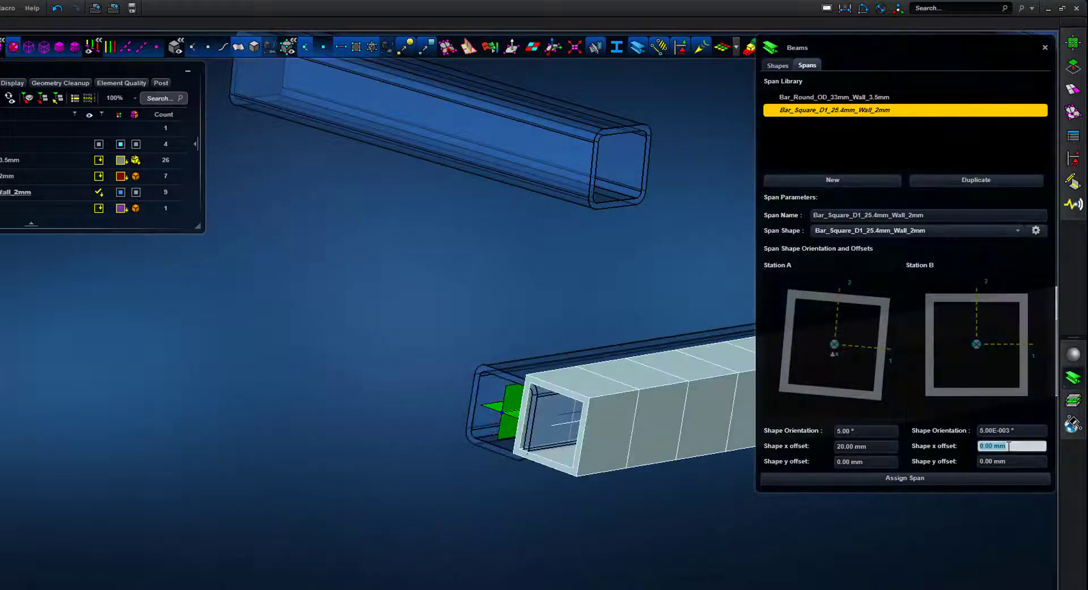
{"action": "type", "text": "20"}
{"action": "key", "text": "Return"}
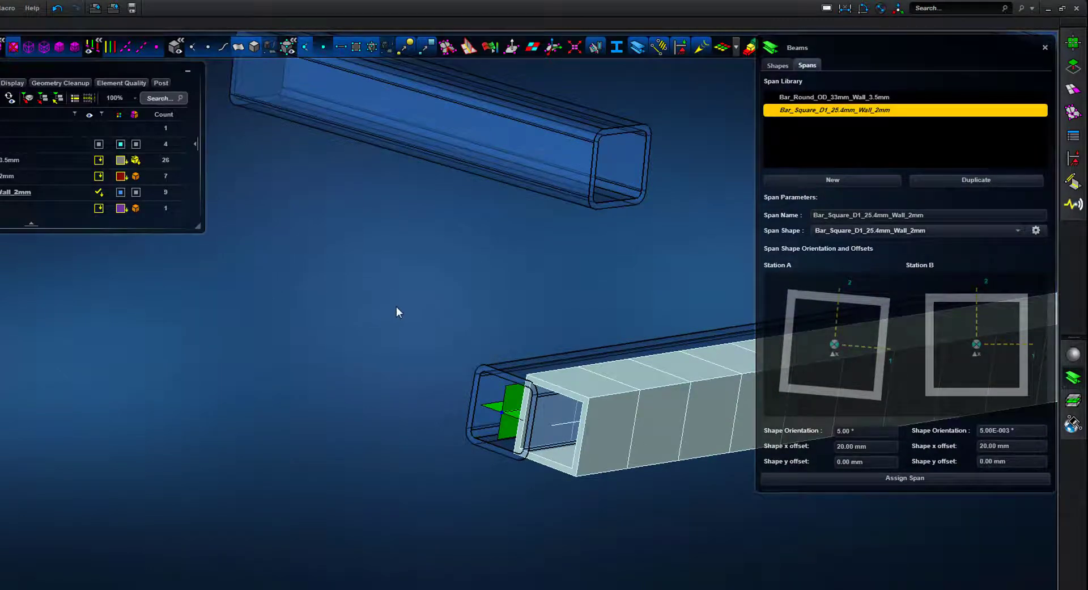
Step: Reset the square span's shape x offset to 0 mm at both stations
{"action": "middle_click_drag", "start_coordinate": [399, 312], "coordinate": [438, 238]}
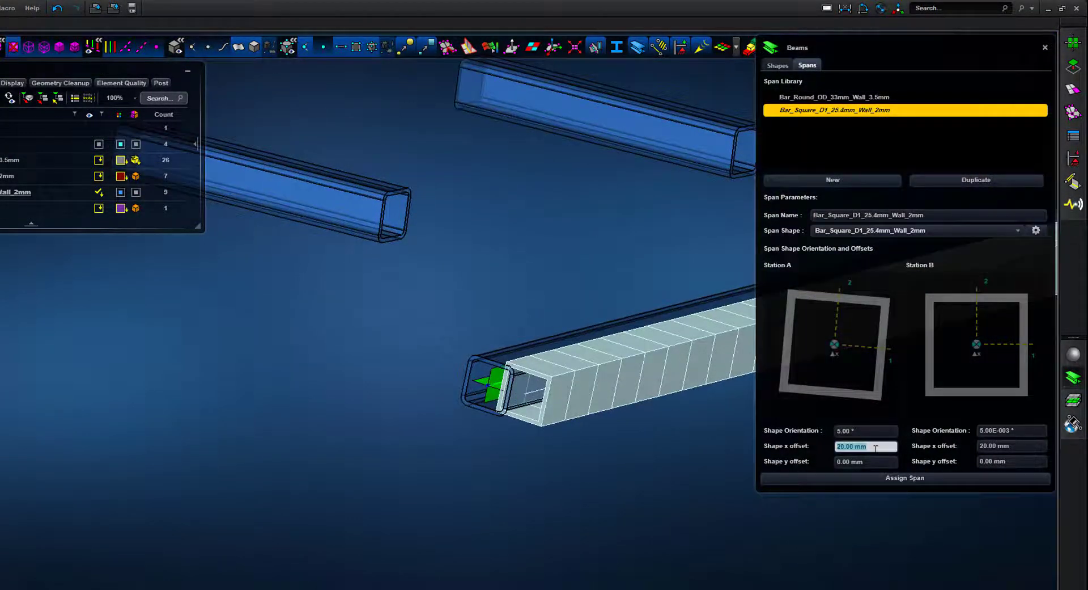
{"action": "key", "text": "Return"}
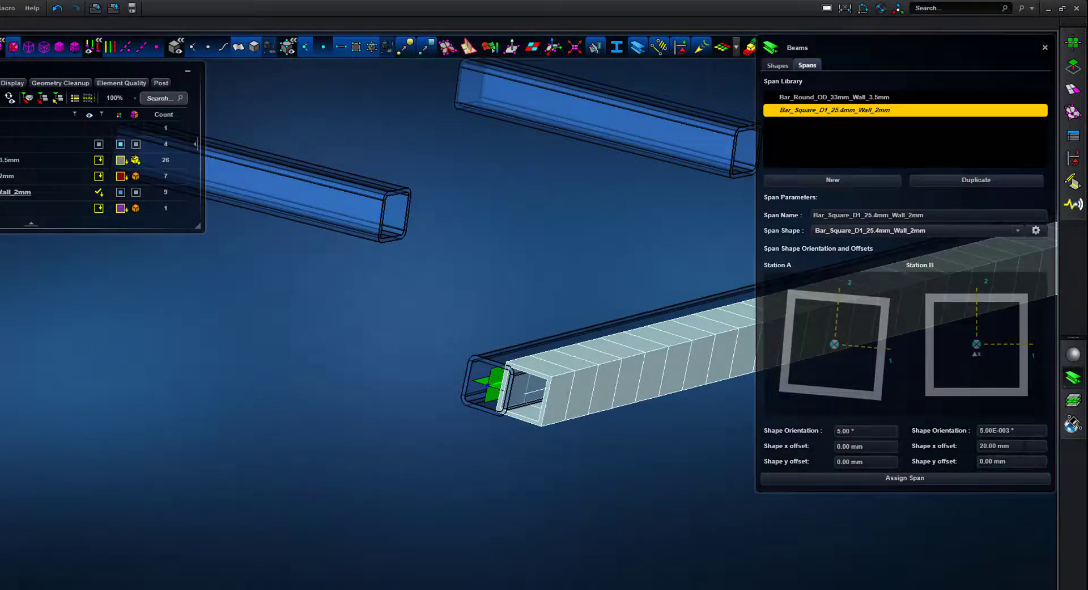
{"action": "left_click", "coordinate": [1025, 447]}
{"action": "type", "text": "0"}
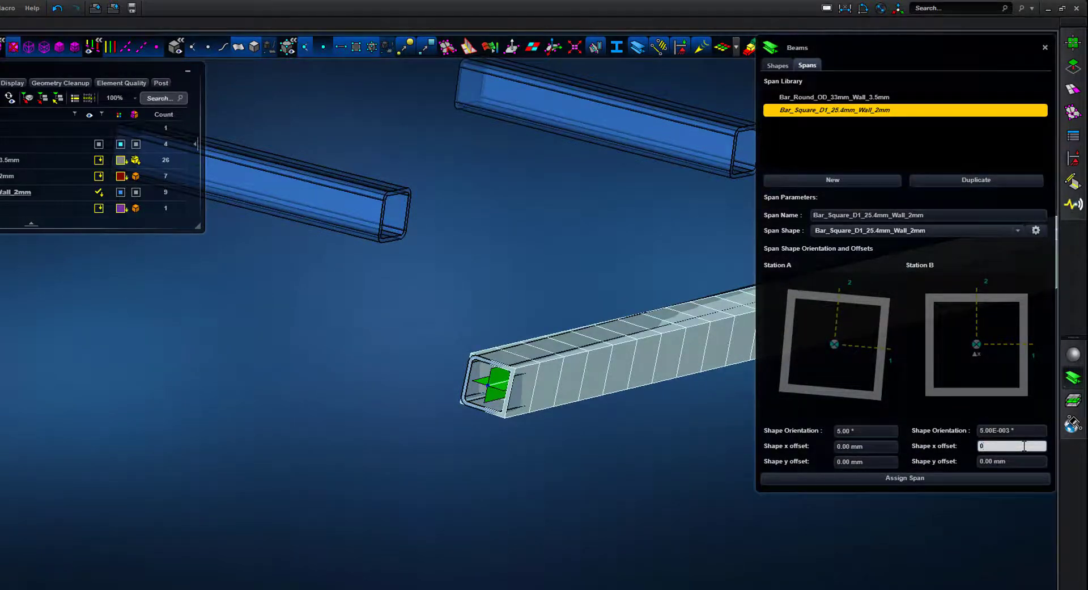
{"action": "key", "text": "Return"}
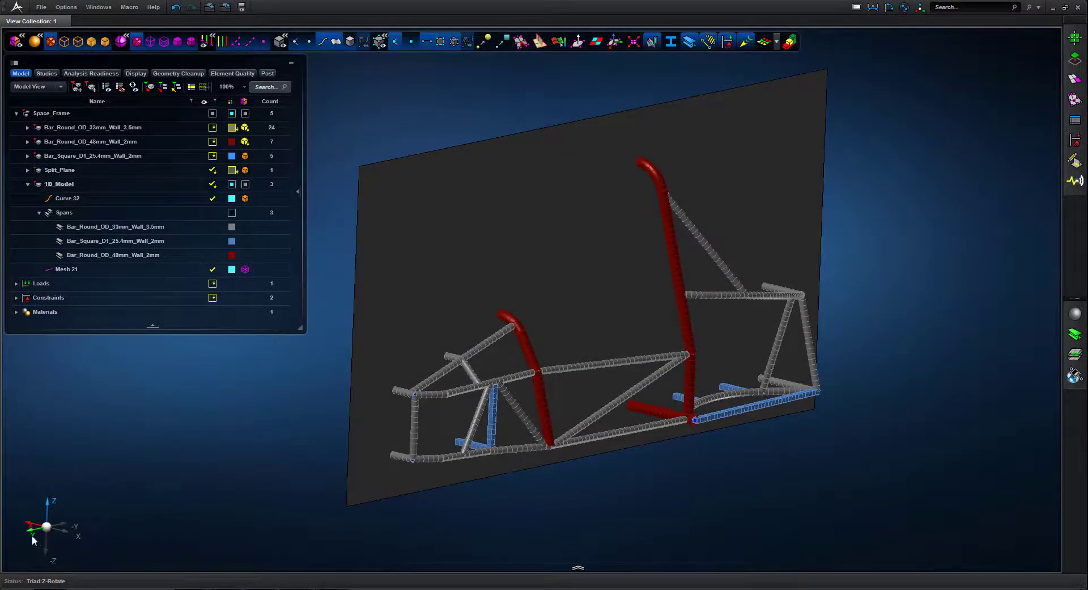
Step: Isolate Curve 32 of the 1D_Model so that only the frame's centreline curves are shown
{"action": "left_click", "coordinate": [32, 535]}
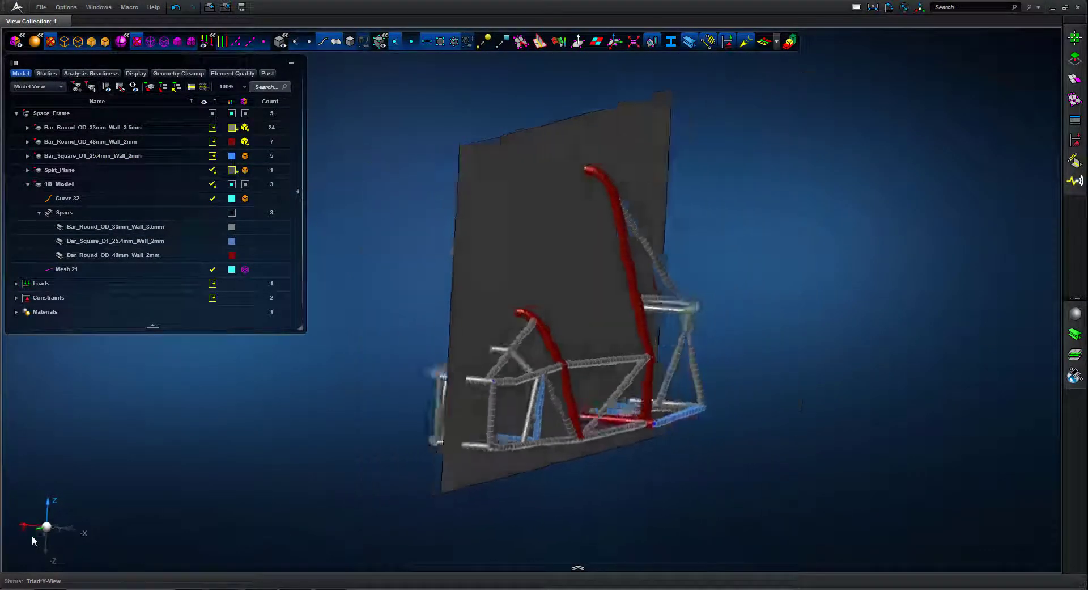
{"action": "mouse_move", "coordinate": [750, 323]}
{"action": "middle_mouse_down"}
{"action": "mouse_move", "coordinate": [730, 324]}
{"action": "mouse_move", "coordinate": [761, 326]}
{"action": "middle_mouse_up"}
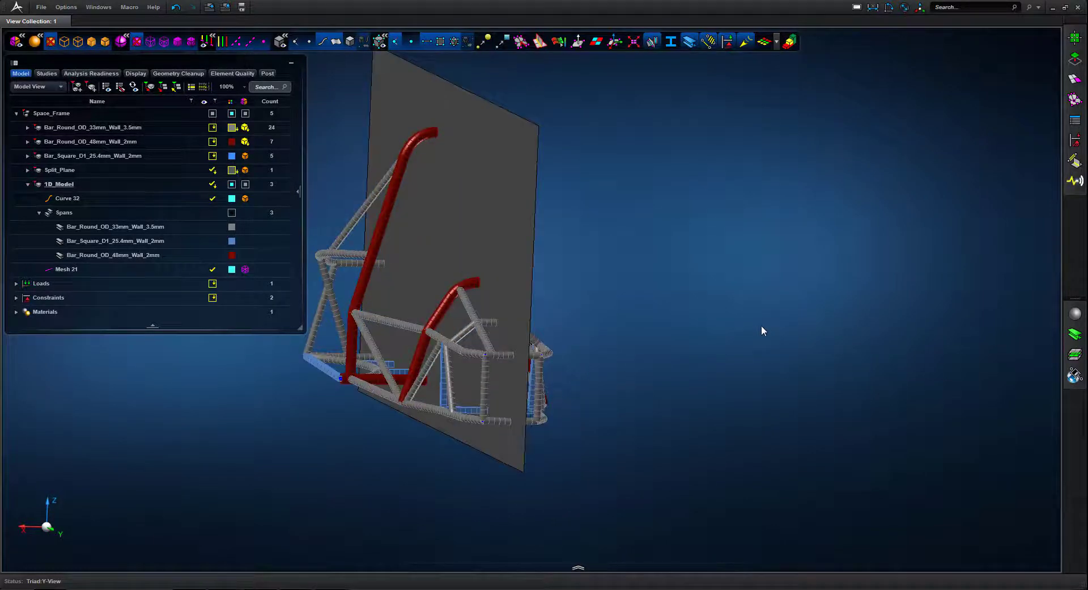
{"action": "left_click", "coordinate": [69, 185]}
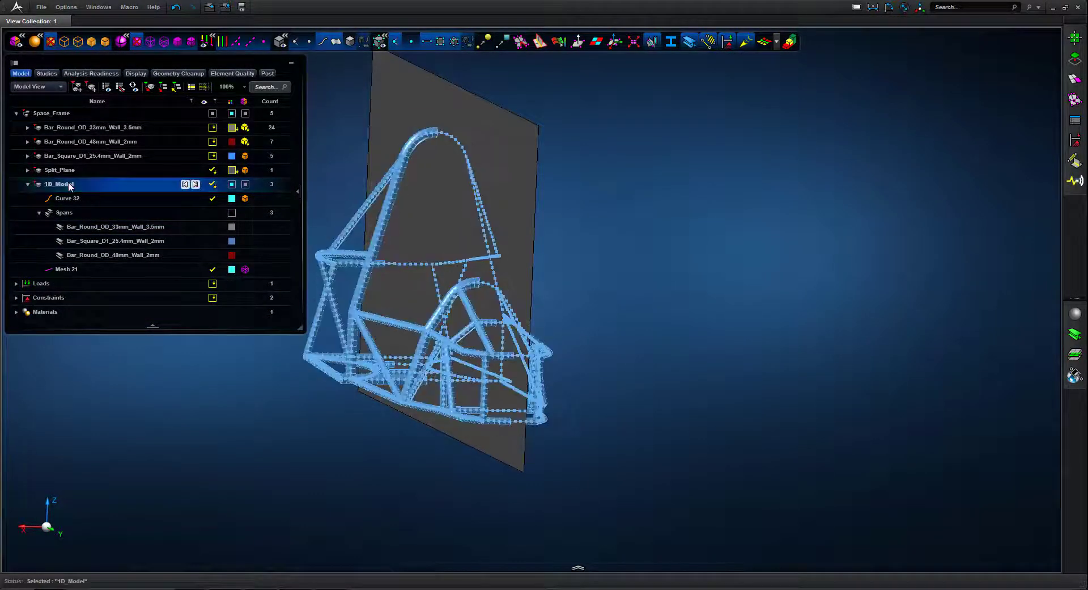
{"action": "left_click", "coordinate": [74, 198]}
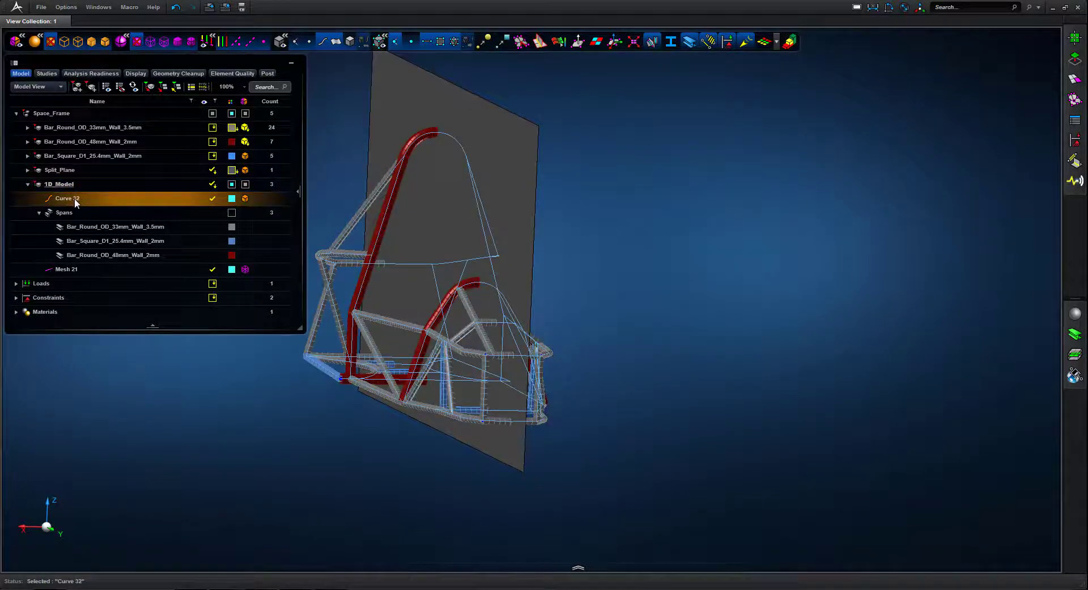
{"action": "right_click", "coordinate": [73, 198]}
{"action": "left_click", "coordinate": [52, 258]}
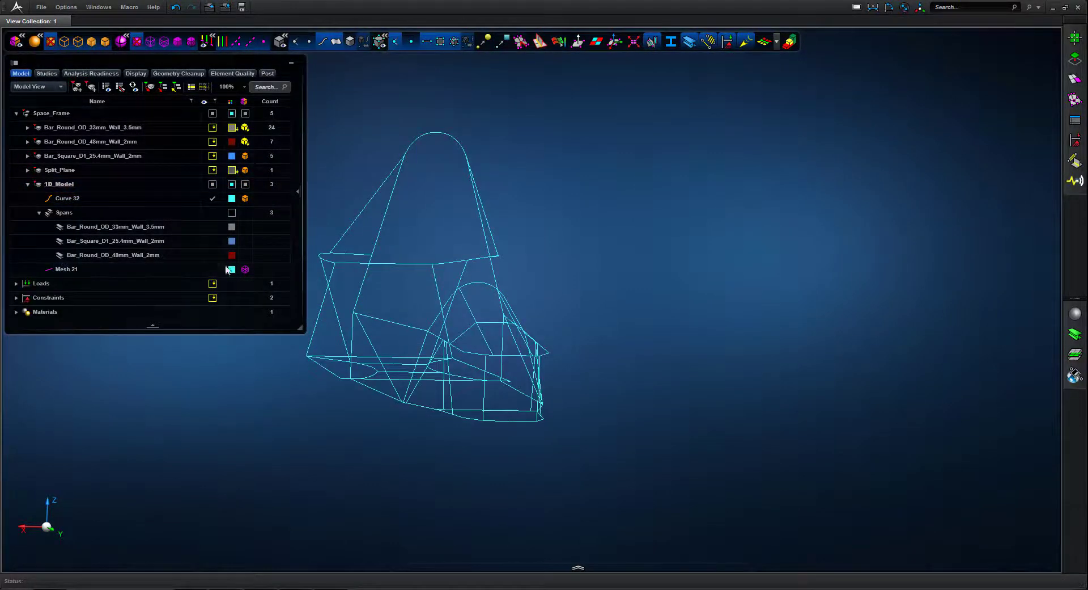
{"action": "middle_click_drag", "start_coordinate": [499, 266], "coordinate": [461, 278]}
{"action": "right_click_drag", "start_coordinate": [460, 279], "coordinate": [537, 301]}
{"action": "middle_click_drag", "start_coordinate": [515, 278], "coordinate": [516, 279]}
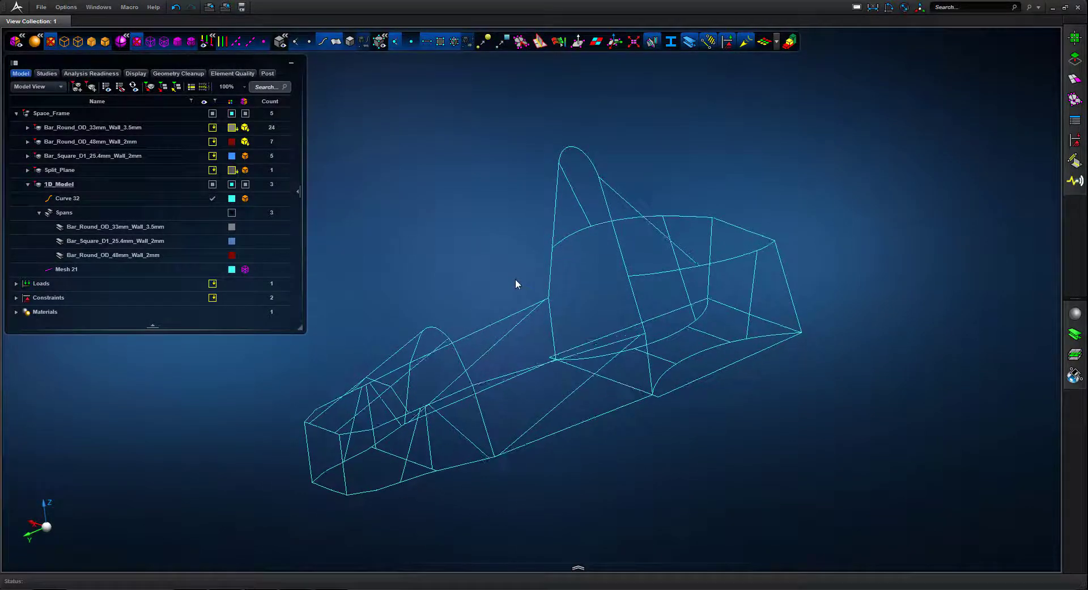
Step: Display the span cross-sections along the frame's curves and examine the joint between the main hoop and the square bar
{"action": "left_click", "coordinate": [75, 200]}
{"action": "left_click", "coordinate": [689, 42]}
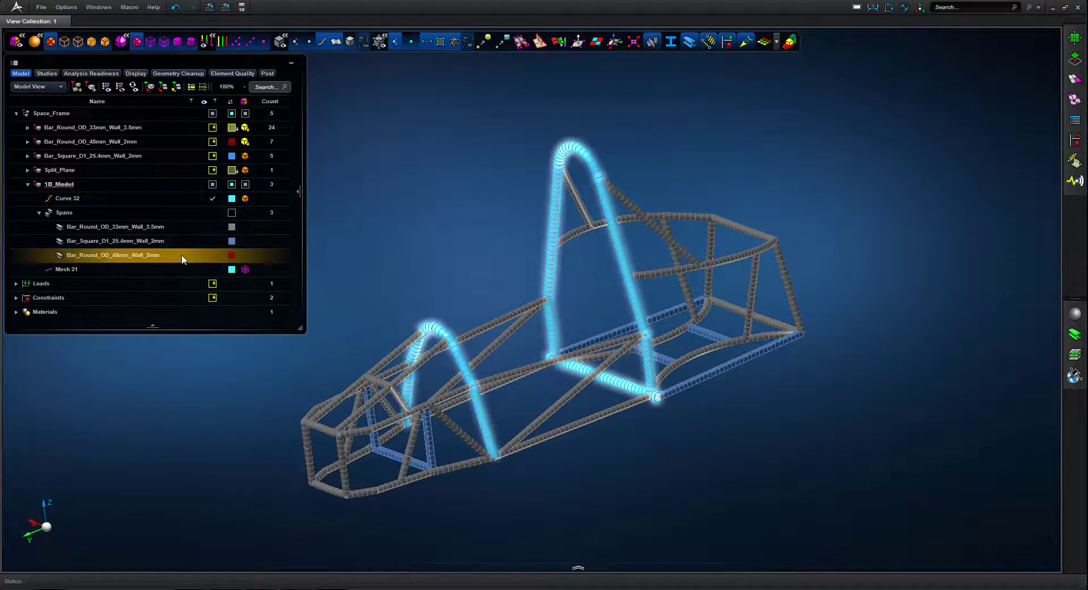
{"action": "middle_click_drag", "start_coordinate": [380, 232], "coordinate": [382, 237]}
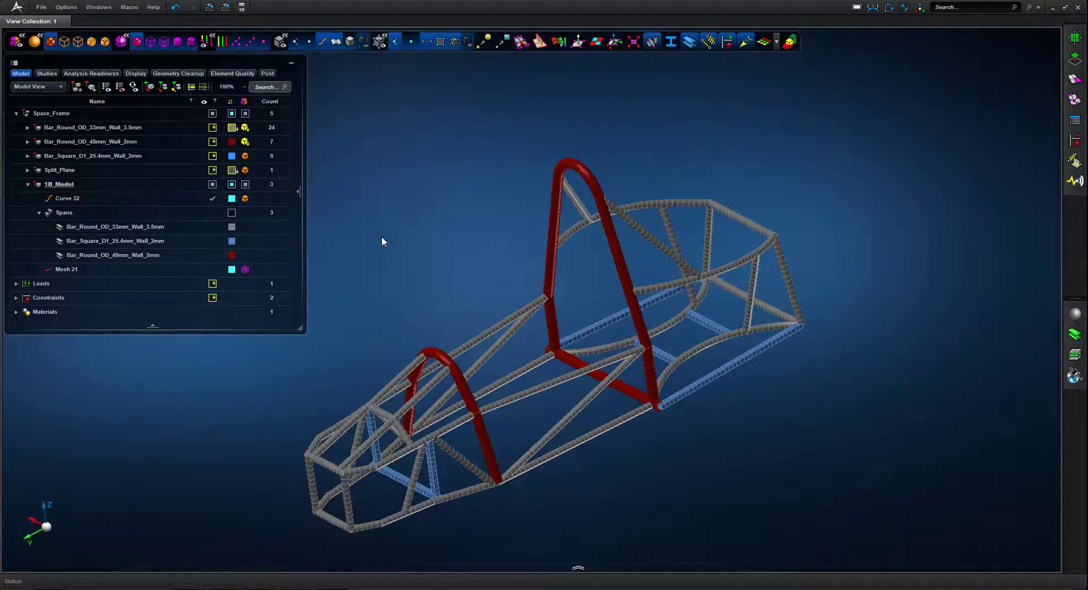
{"action": "left_click_drag", "start_coordinate": [616, 334], "coordinate": [615, 331]}
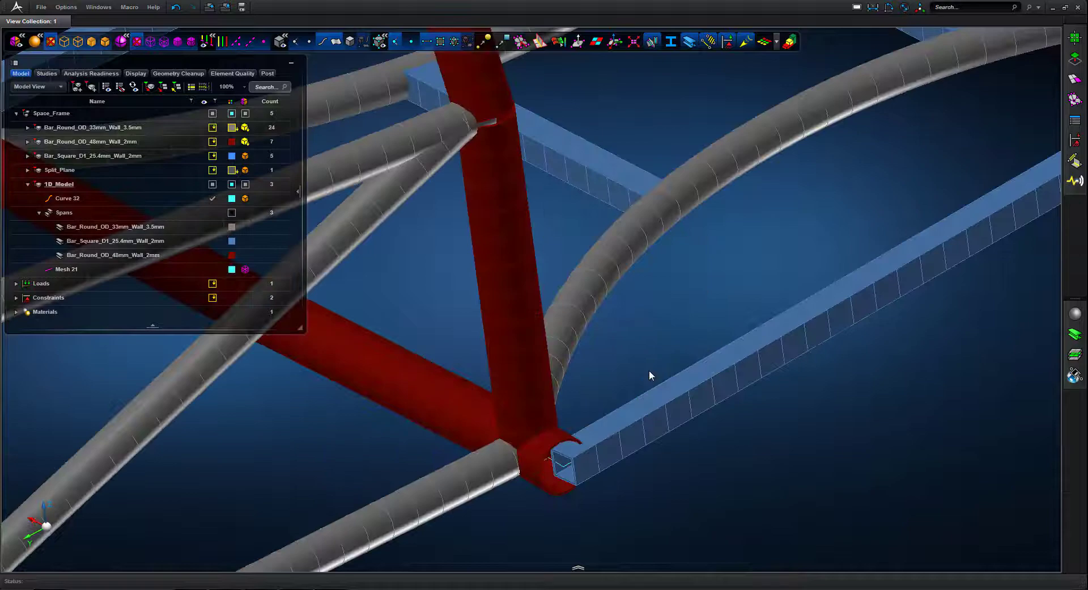
{"action": "middle_click_drag", "start_coordinate": [785, 396], "coordinate": [773, 343]}
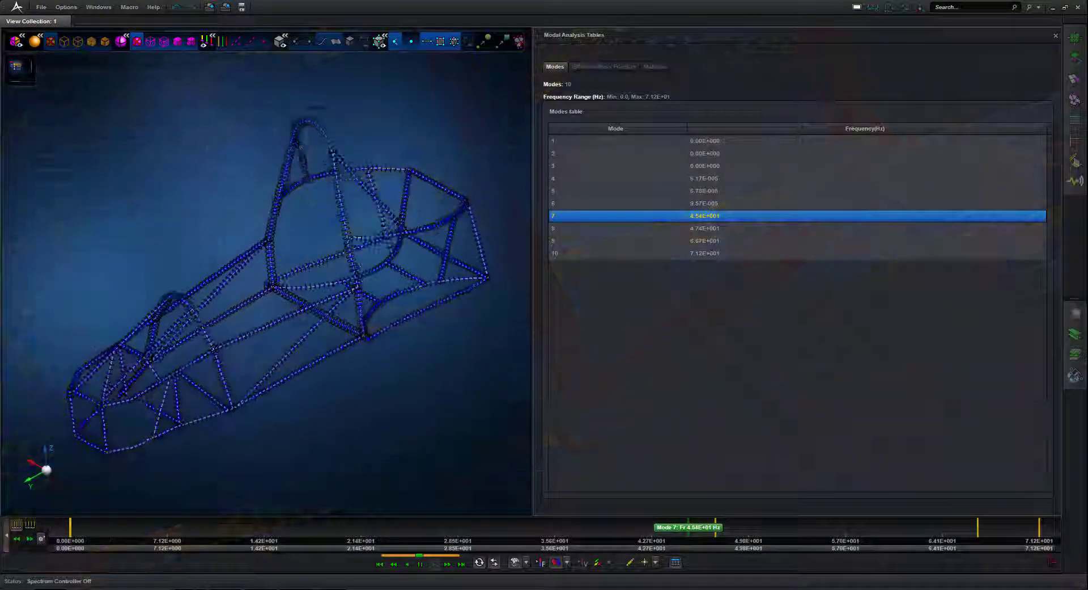
Step: View the mode shapes of modes 8, 9 and 10 in the modal analysis results
{"action": "left_click", "coordinate": [557, 230]}
{"action": "left_click", "coordinate": [560, 241]}
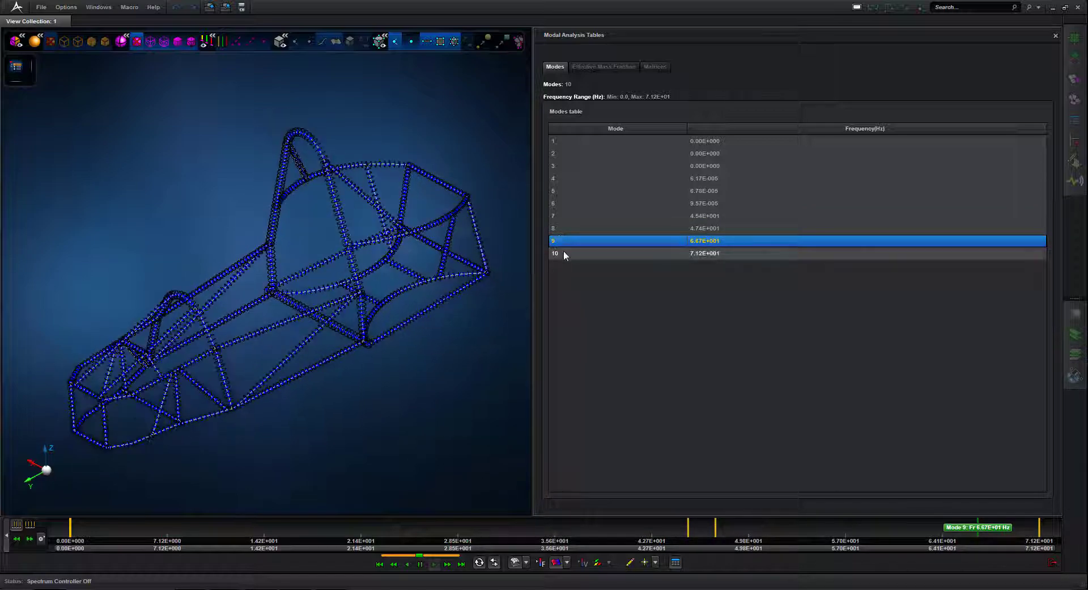
{"action": "left_click", "coordinate": [562, 253]}
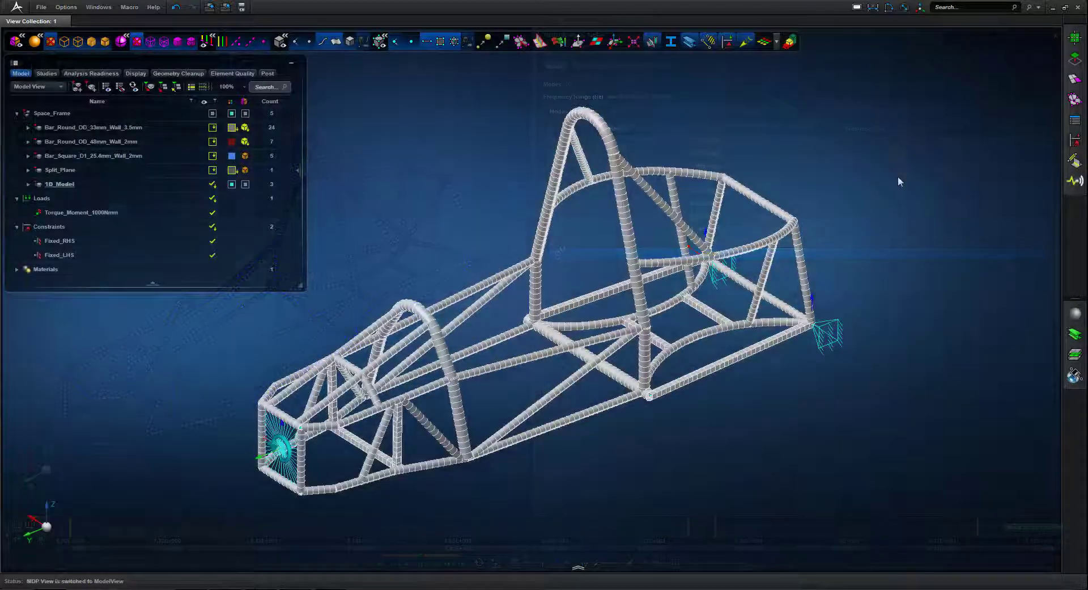
Step: Locate the Torque_Moment_1000Nmm load and the Fixed_RHS and Fixed_LHS constraints on the frame, and hide the load and constraint symbols
{"action": "left_click", "coordinate": [78, 213]}
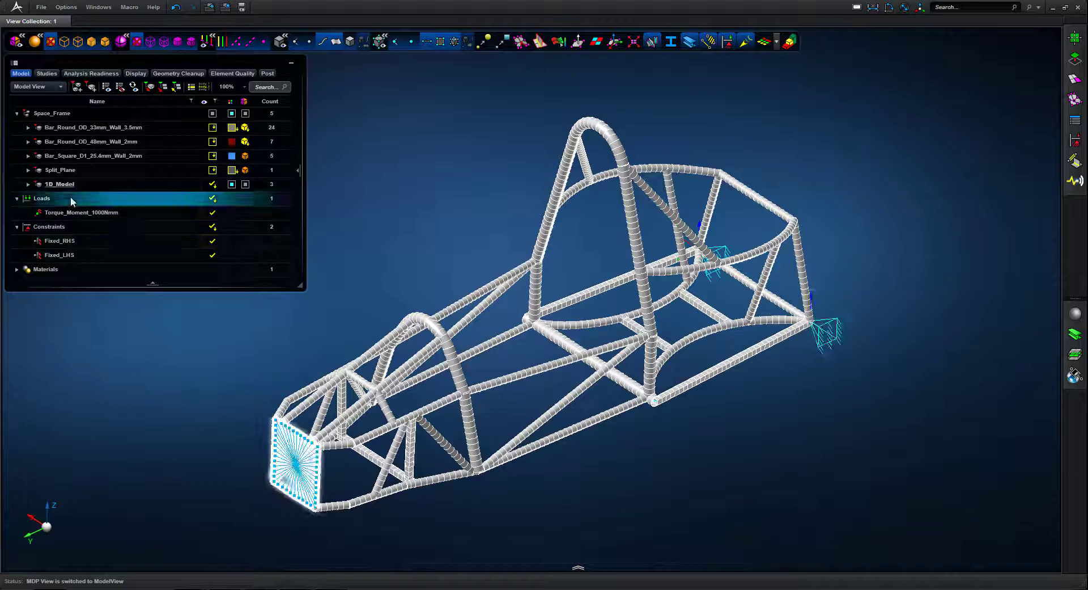
{"action": "left_click", "coordinate": [73, 244]}
{"action": "left_click", "coordinate": [73, 255]}
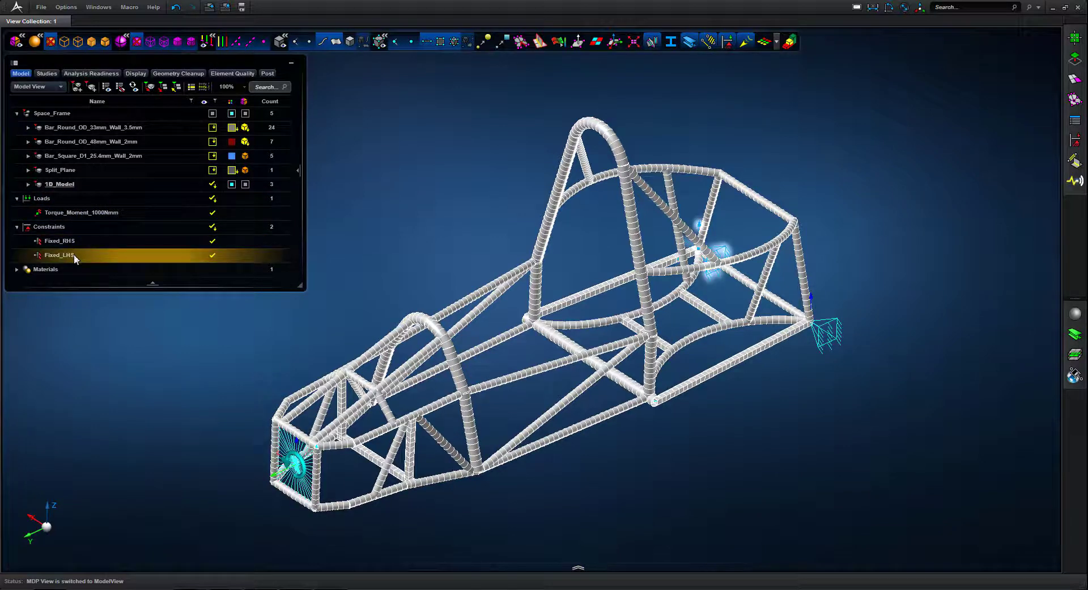
{"action": "left_click", "coordinate": [728, 43]}
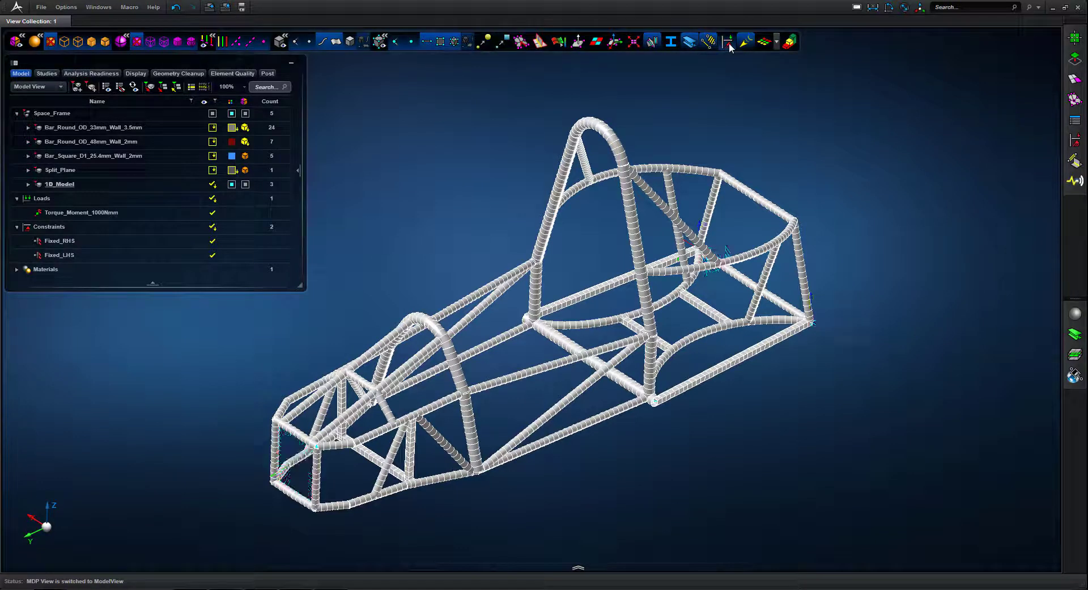
Step: Post-process Static Scenario 1D_Model and display the beam cross-sections on the result model
{"action": "left_click", "coordinate": [48, 74]}
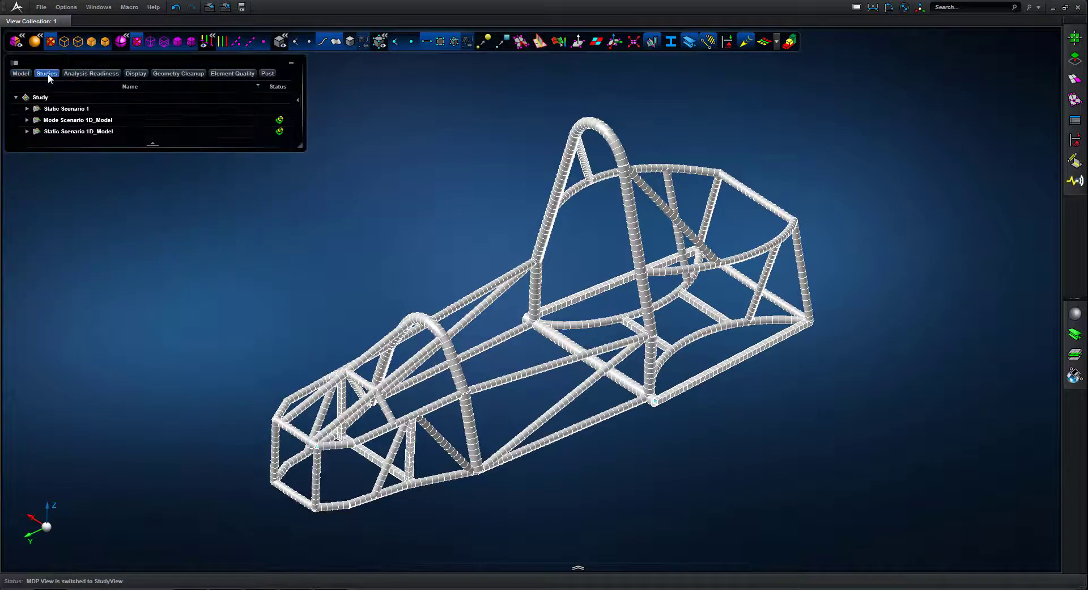
{"action": "right_click", "coordinate": [54, 132]}
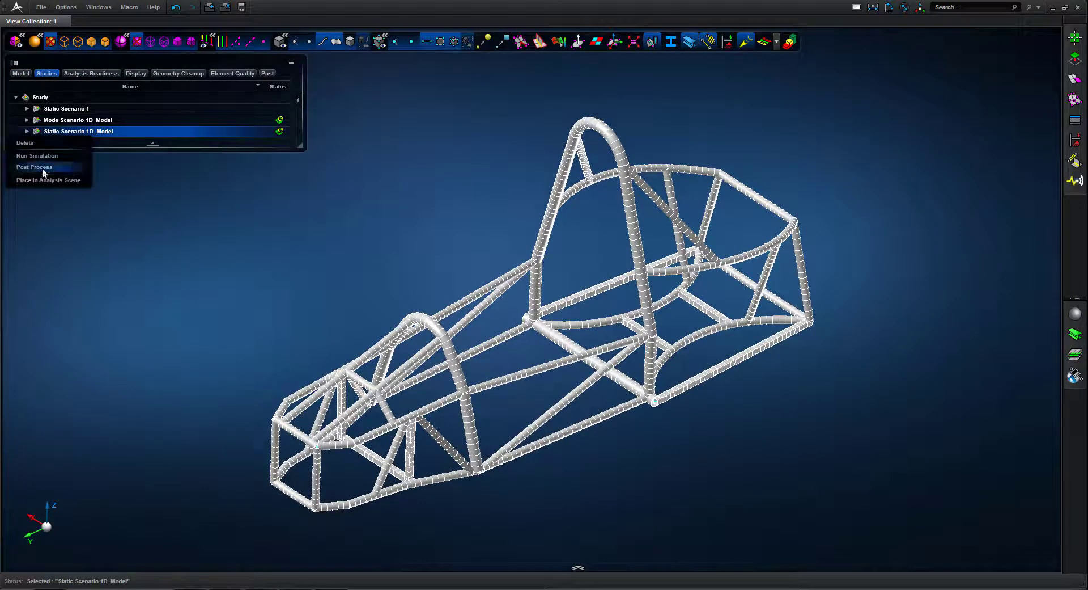
{"action": "left_click", "coordinate": [43, 169]}
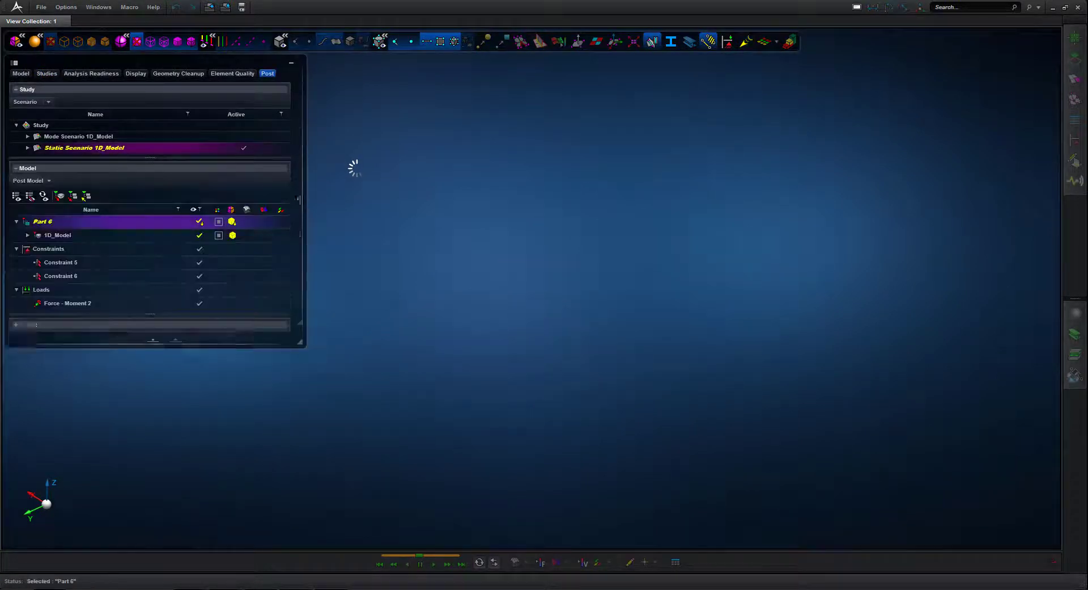
{"action": "left_click", "coordinate": [672, 41]}
Step: Animate the frame's deformed shape under the torque load and watch it in an axis-aligned end view
{"action": "middle_click_drag", "start_coordinate": [396, 171], "coordinate": [435, 166]}
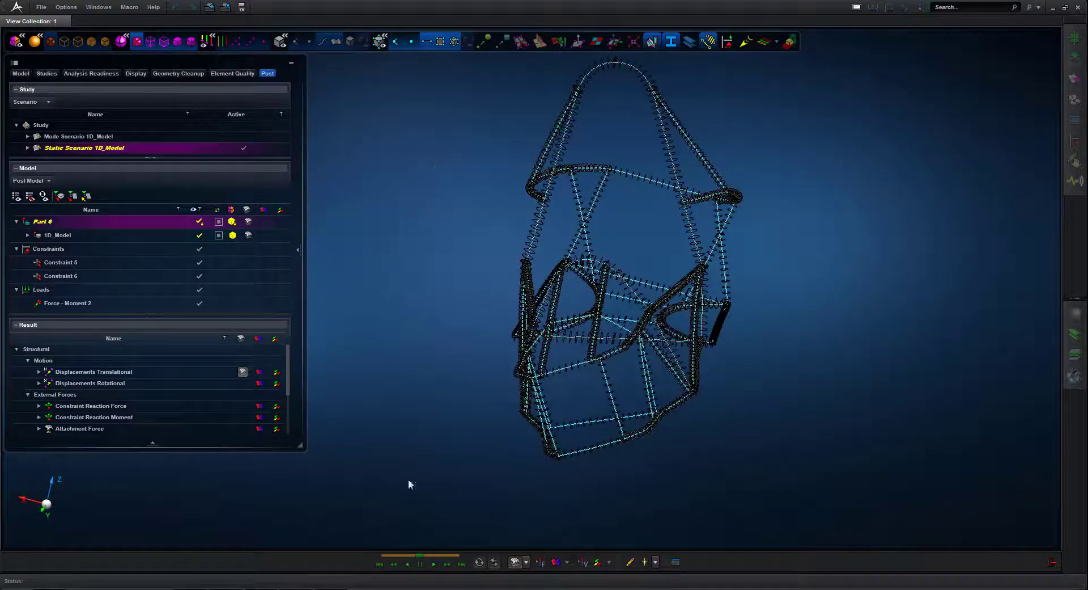
{"action": "left_click", "coordinate": [435, 563]}
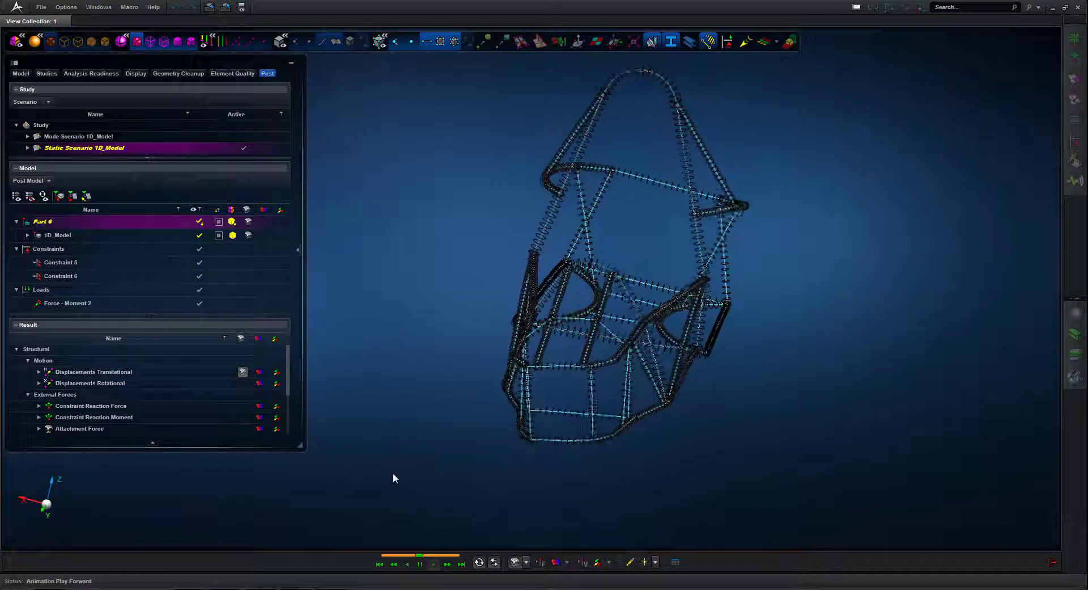
{"action": "left_click", "coordinate": [49, 517]}
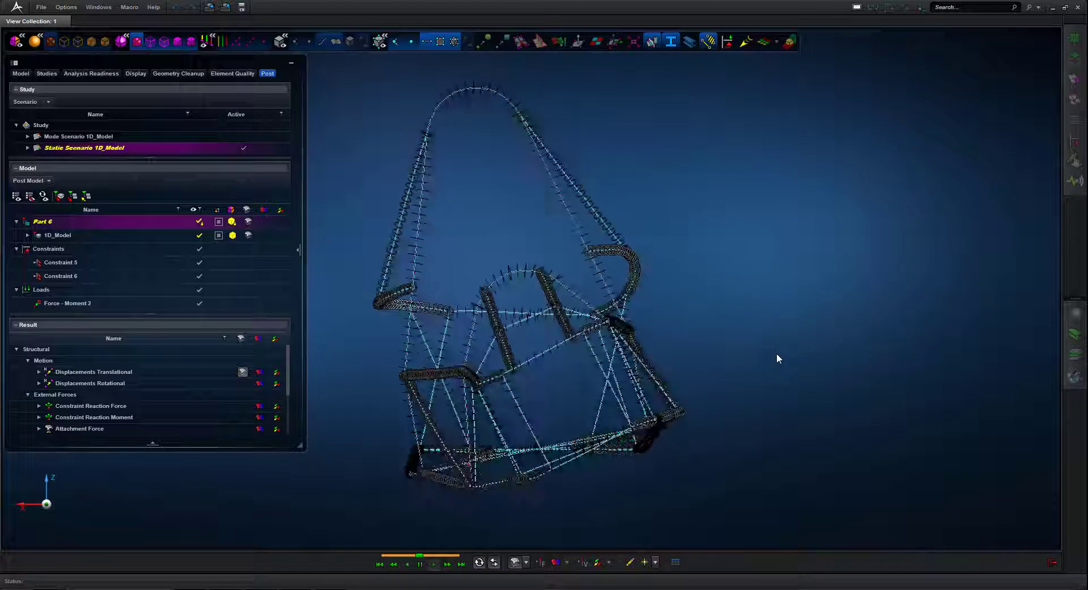
Step: Mask the deformed shape plot and display the Beam Stress fringe plot on the frame
{"action": "left_click", "coordinate": [515, 562]}
{"action": "middle_click_drag", "start_coordinate": [802, 331], "coordinate": [761, 335]}
{"action": "scroll", "coordinate": [761, 333], "scroll_direction": "down", "scroll_amount": 2}
{"action": "right_click_drag", "start_coordinate": [760, 333], "coordinate": [775, 270]}
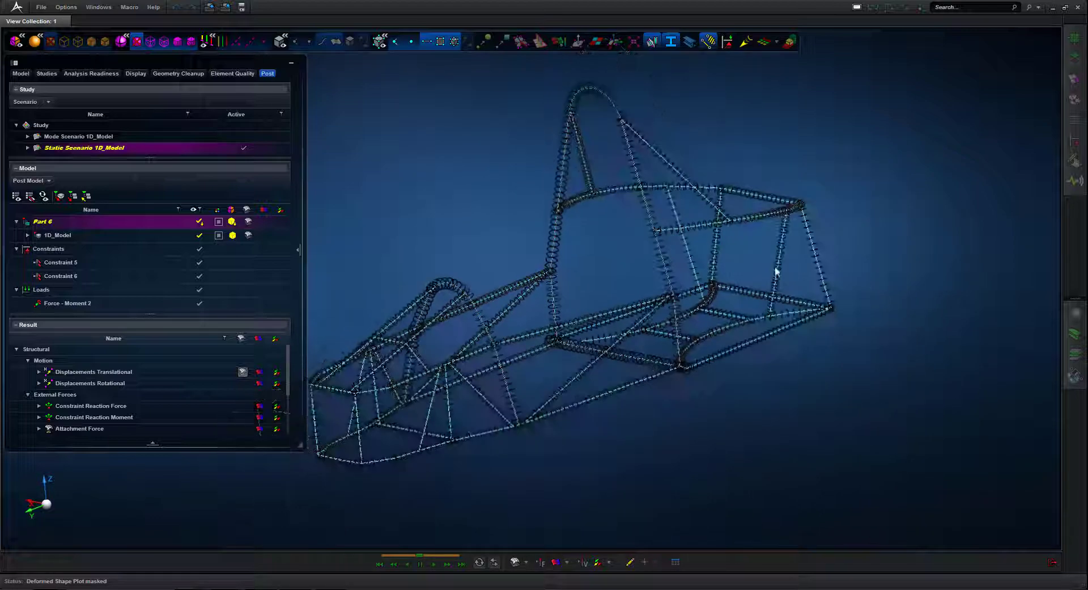
{"action": "left_click_drag", "start_coordinate": [289, 353], "coordinate": [298, 406]}
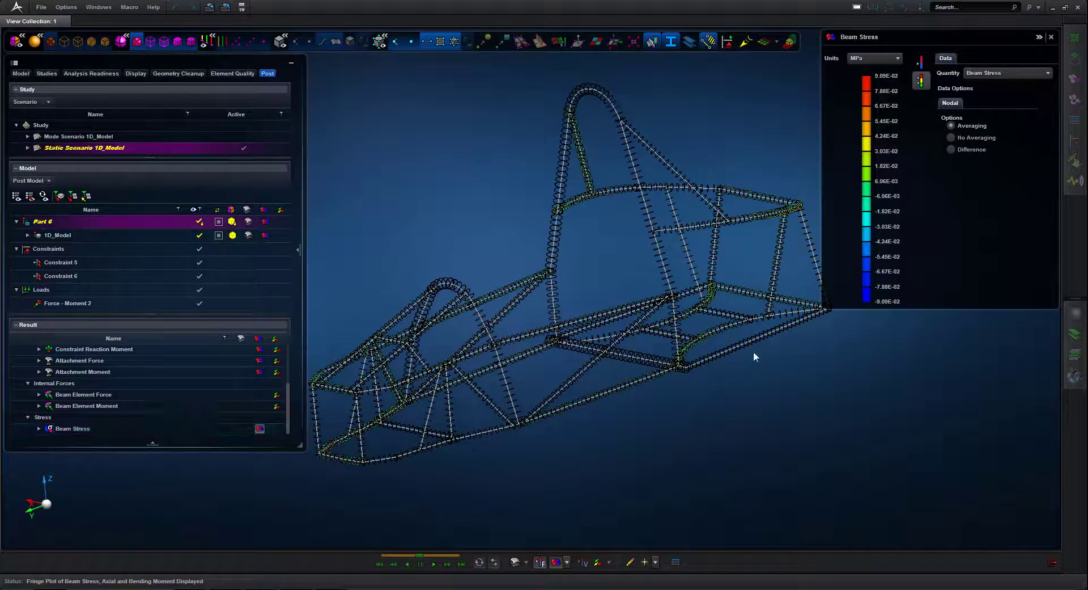
Step: Examine the Beam Stress fringe on the tube sections up close and turn on the stress hotspots display
{"action": "scroll", "coordinate": [577, 309], "scroll_direction": "up", "scroll_amount": 5}
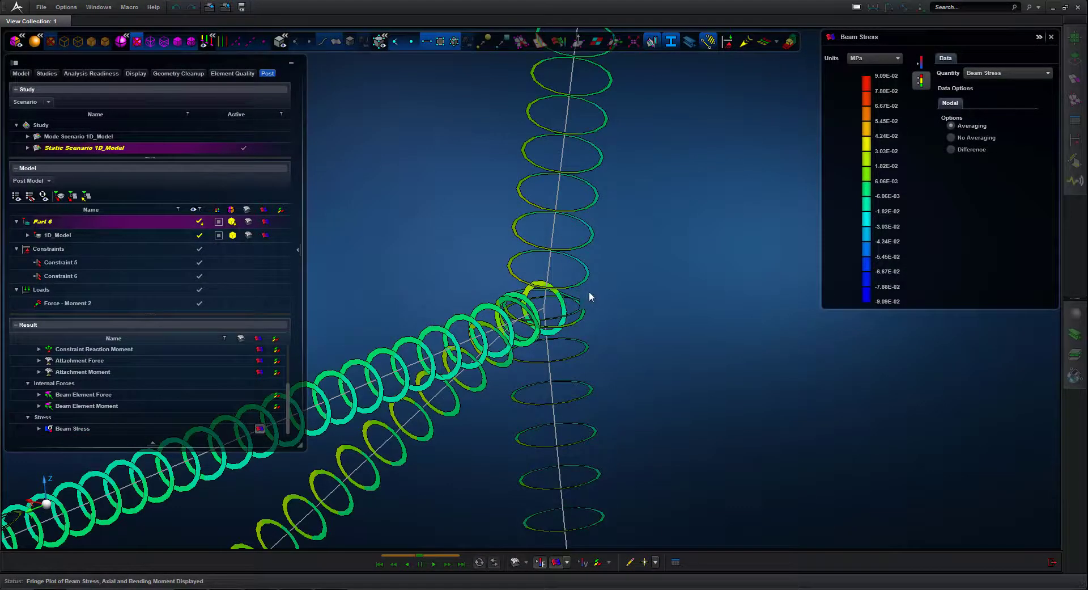
{"action": "middle_click_drag", "start_coordinate": [589, 291], "coordinate": [406, 183]}
{"action": "scroll", "coordinate": [611, 292], "scroll_direction": "down", "scroll_amount": 4}
{"action": "middle_click_drag", "start_coordinate": [614, 366], "coordinate": [591, 283]}
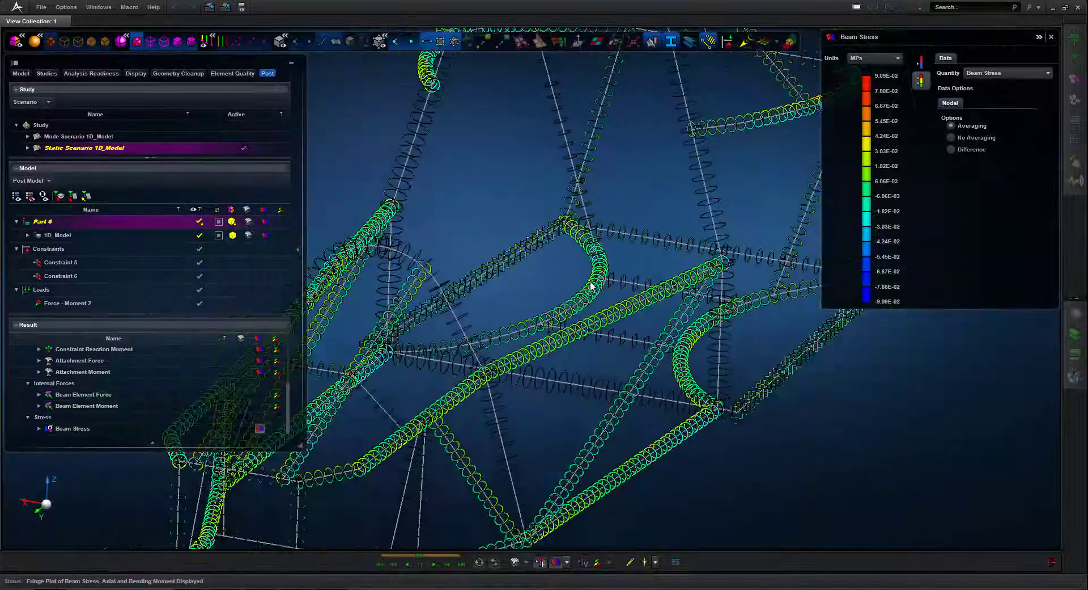
{"action": "scroll", "coordinate": [592, 286], "scroll_direction": "down", "scroll_amount": 10}
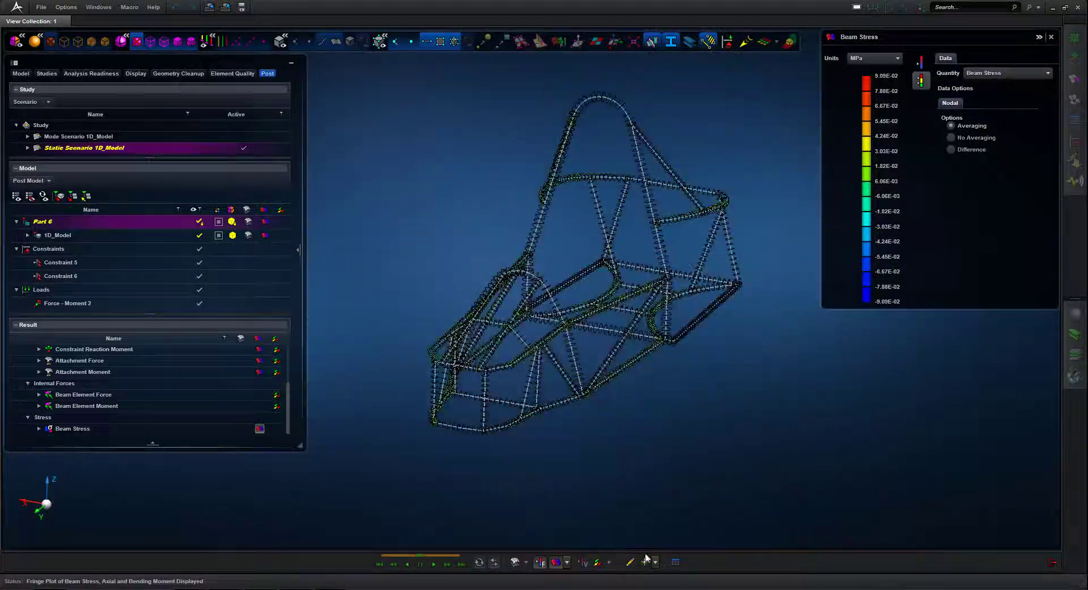
{"action": "left_click", "coordinate": [645, 562]}
{"action": "middle_click_drag", "start_coordinate": [635, 441], "coordinate": [695, 424]}
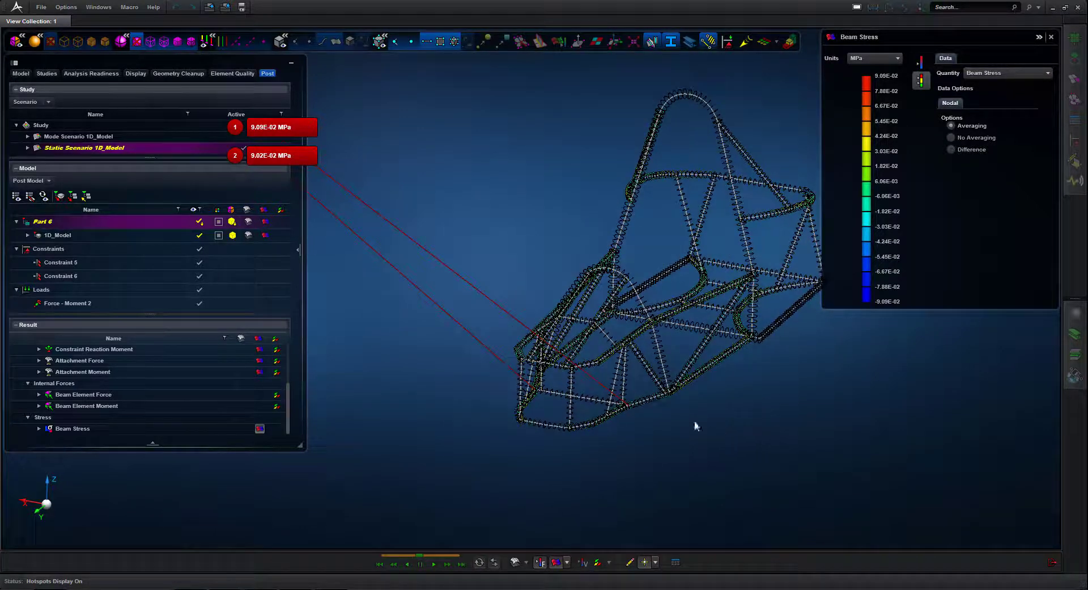
Step: Examine the two beam stress hotspots on the tube sections at the front of the frame up close
{"action": "left_click", "coordinate": [291, 62]}
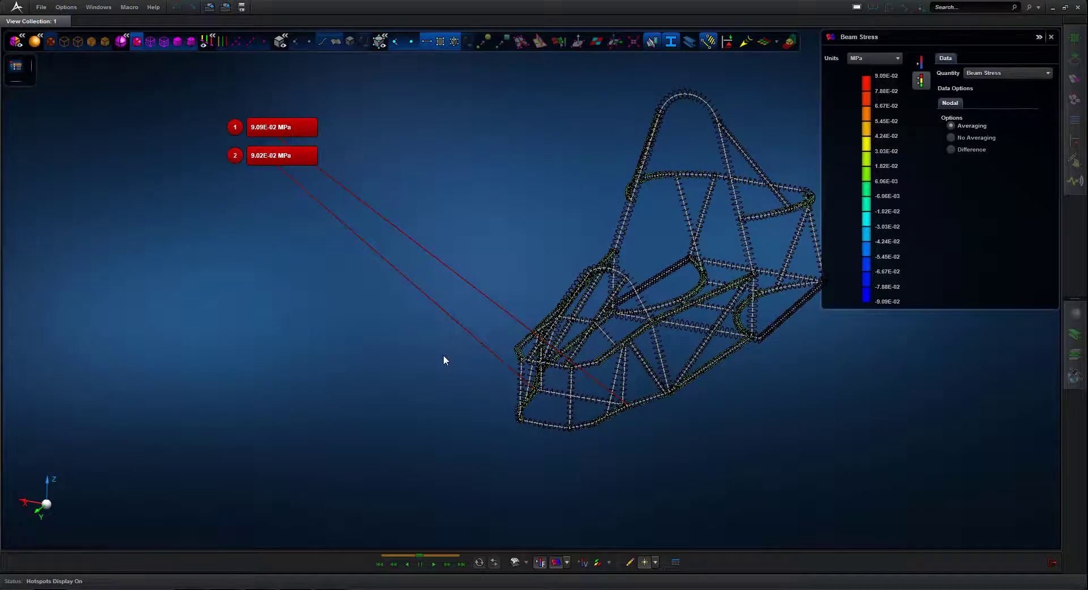
{"action": "middle_click_drag", "start_coordinate": [443, 355], "coordinate": [300, 278]}
{"action": "mouse_move", "coordinate": [306, 158]}
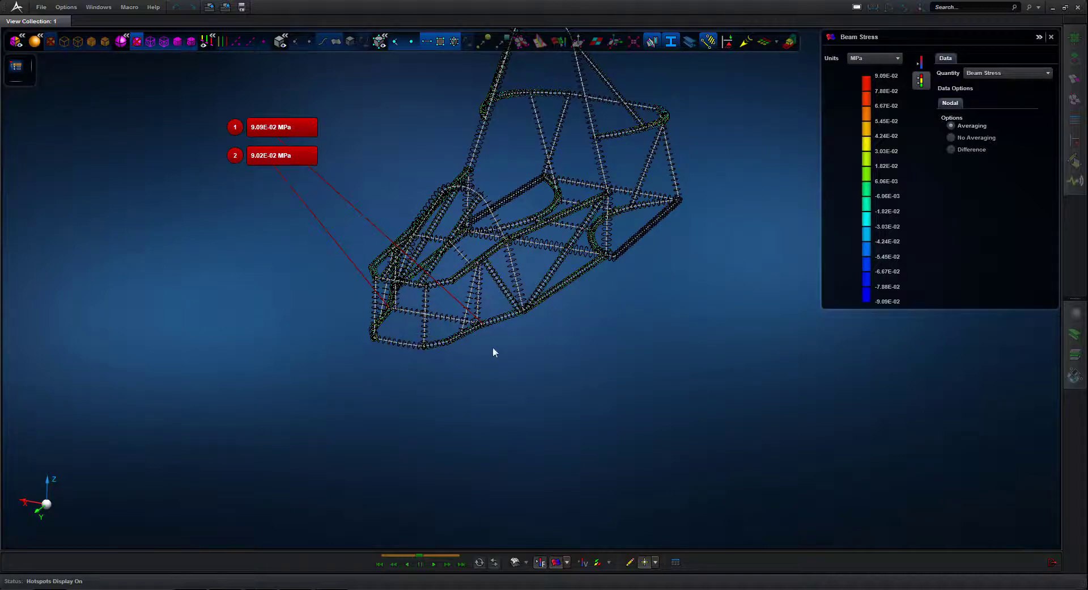
{"action": "middle_click_drag", "start_coordinate": [342, 282], "coordinate": [337, 278]}
{"action": "middle_click_drag", "start_coordinate": [340, 372], "coordinate": [426, 338]}
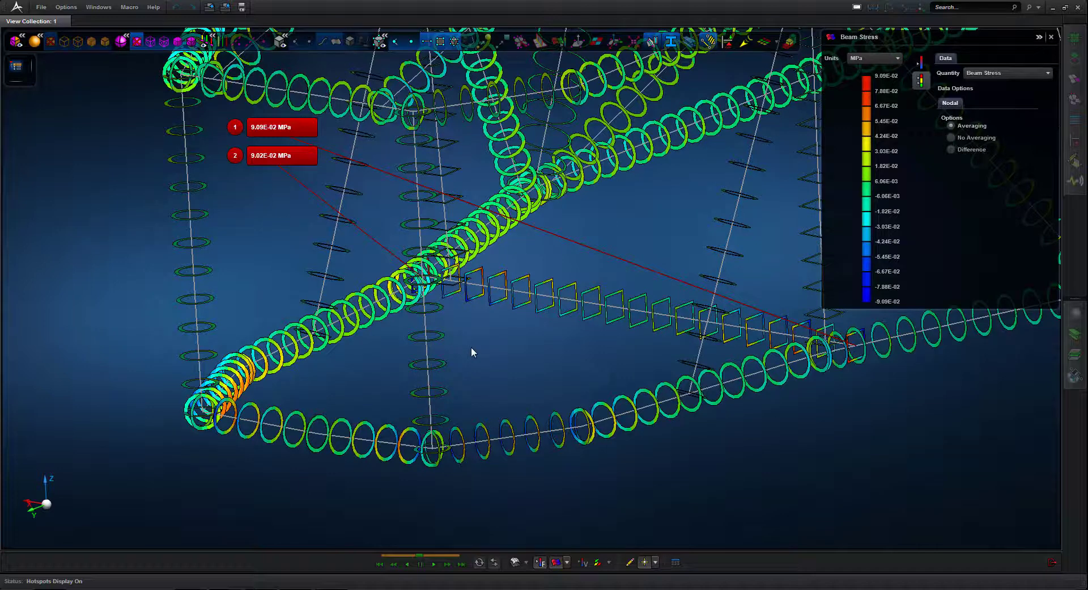
{"action": "key", "text": "f"}
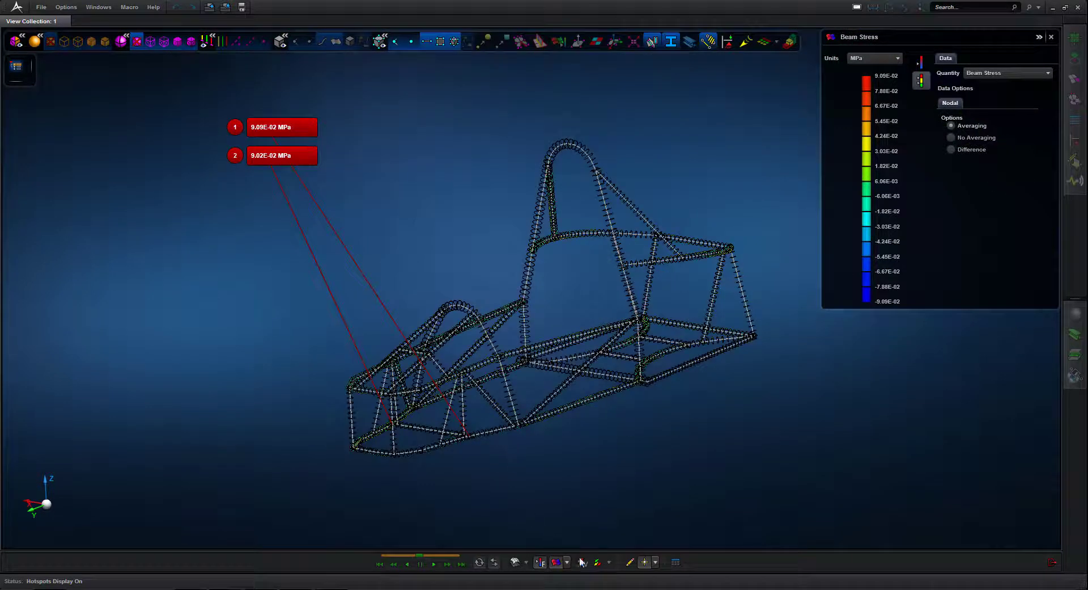
Step: Mask the Beam Stress fringe plot and display a vector plot of the Beam Element Force quantity instead
{"action": "left_click", "coordinate": [557, 562]}
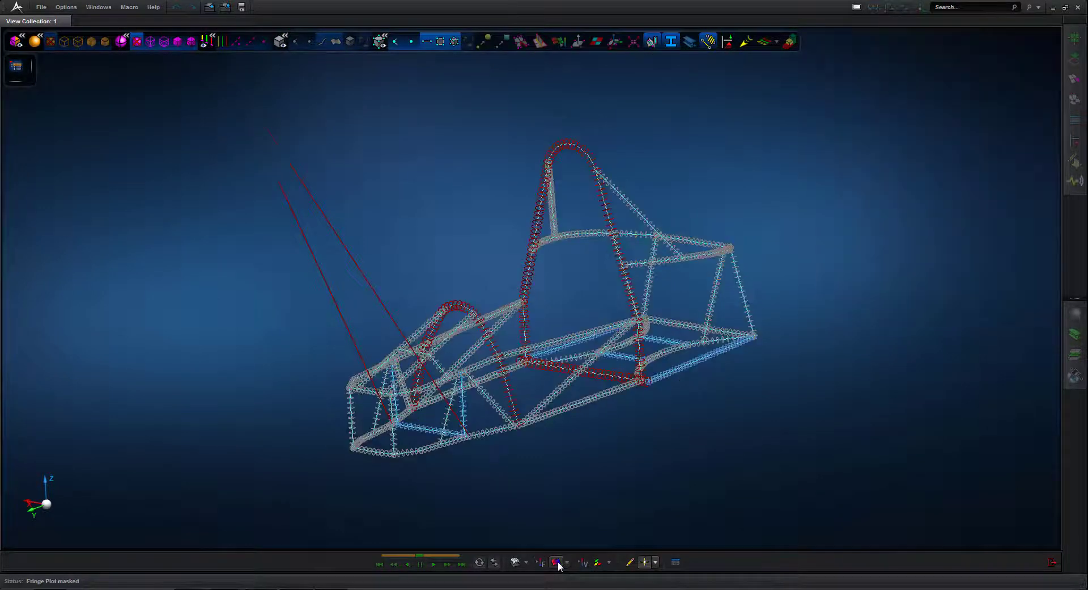
{"action": "left_click", "coordinate": [598, 562]}
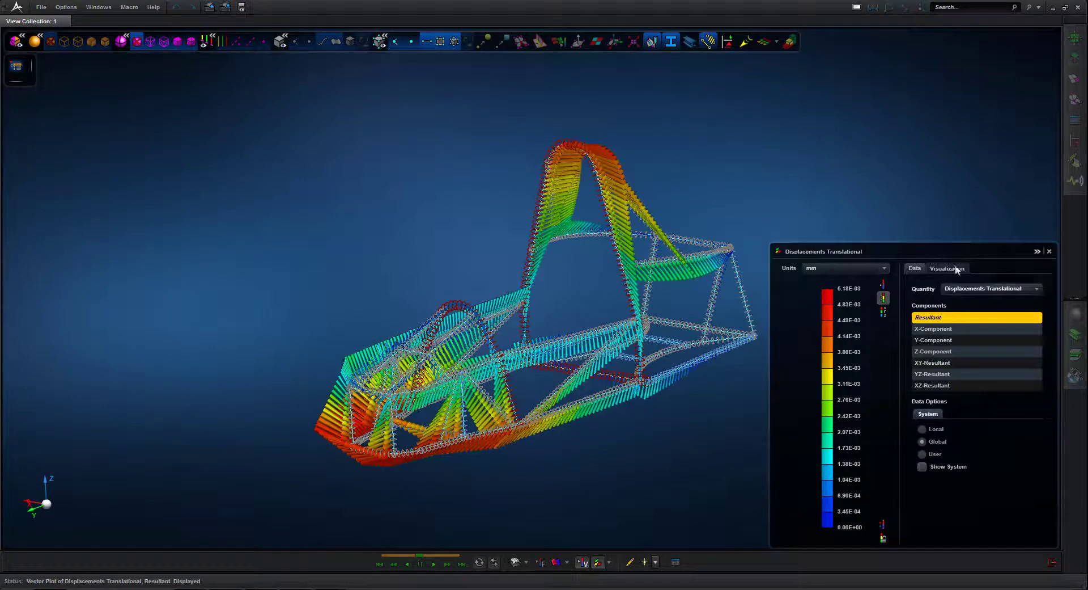
{"action": "left_click_drag", "start_coordinate": [956, 250], "coordinate": [953, 71]}
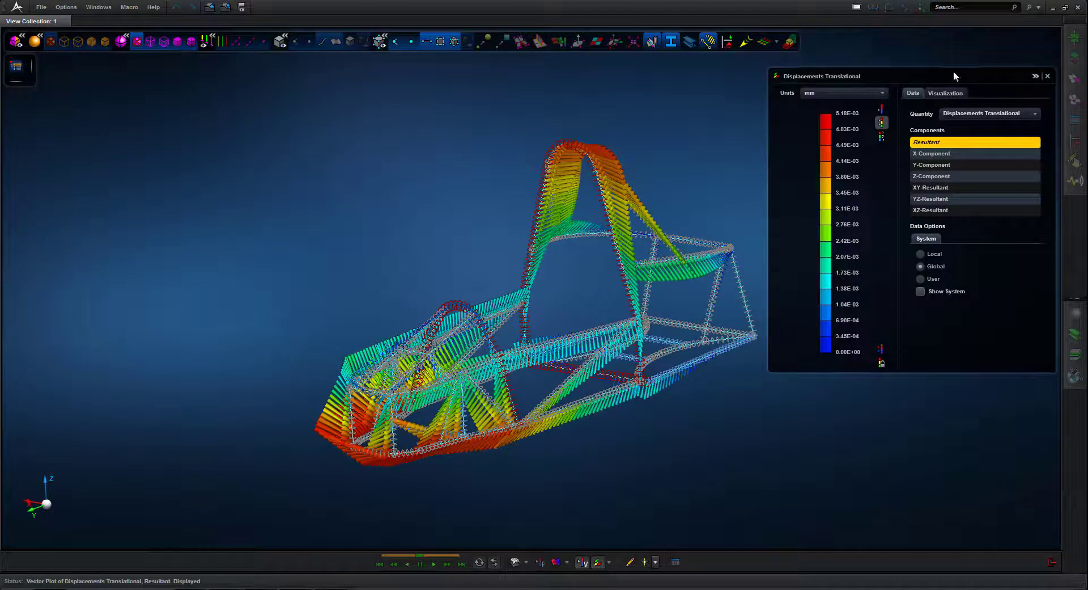
{"action": "left_click", "coordinate": [1035, 111]}
{"action": "left_click", "coordinate": [989, 168]}
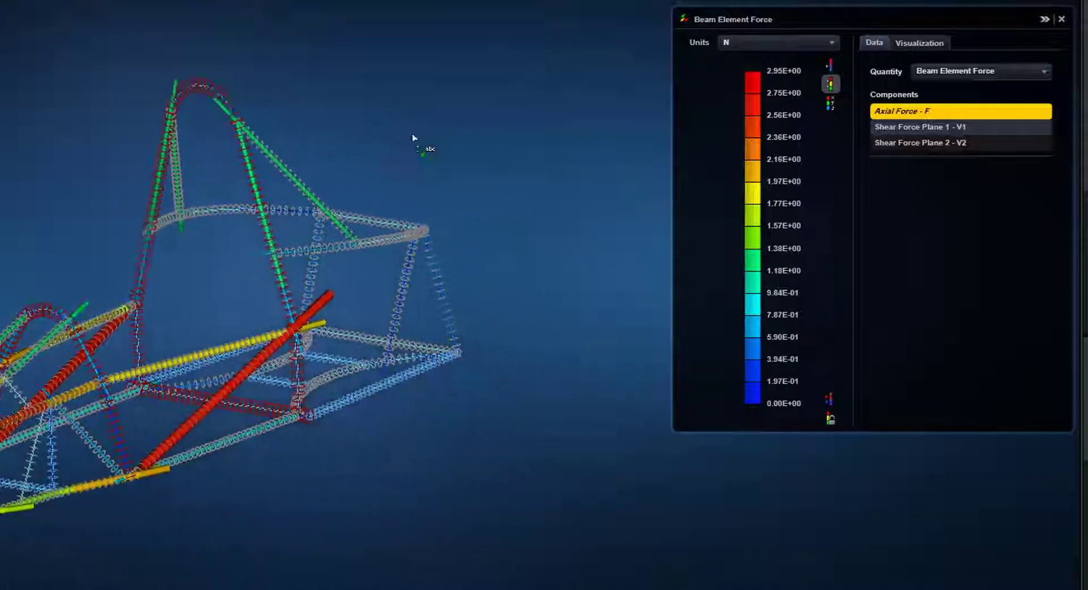
Step: Hide the beam cross-sections and plot the Shear Force Plane 1 - V1 and Shear Force Plane 2 - V2 components in turn
{"action": "middle_click_drag", "start_coordinate": [412, 138], "coordinate": [461, 77]}
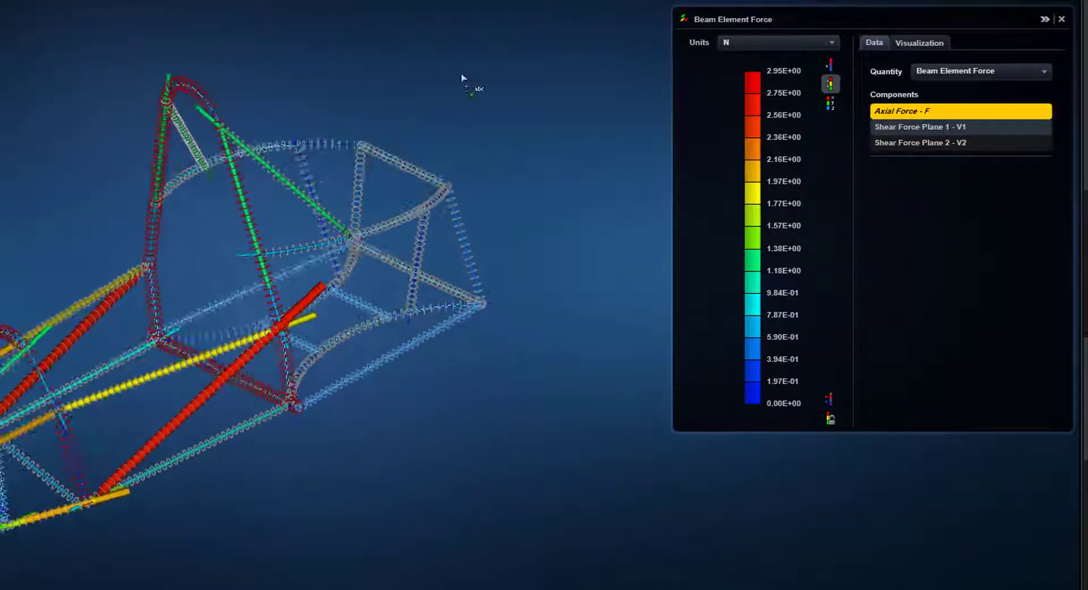
{"action": "middle_click_drag", "start_coordinate": [539, 102], "coordinate": [590, 112]}
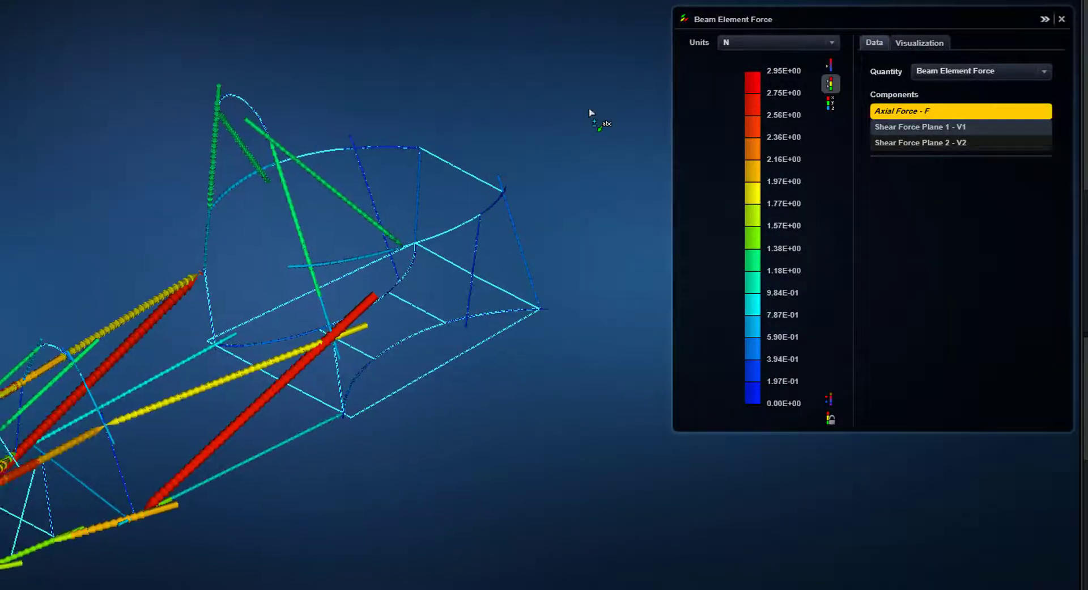
{"action": "left_click", "coordinate": [965, 127]}
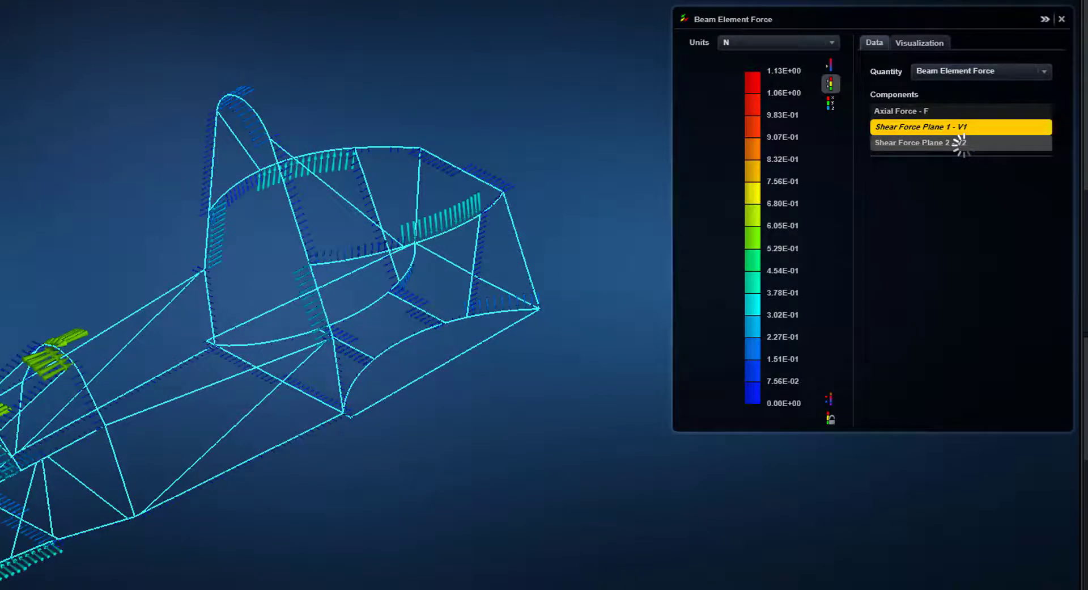
{"action": "left_click", "coordinate": [961, 142]}
Step: Switch the vector plot to Beam Element Moment and go through Total Torque - T and the bending moments M1 and M2
{"action": "left_click", "coordinate": [1044, 72]}
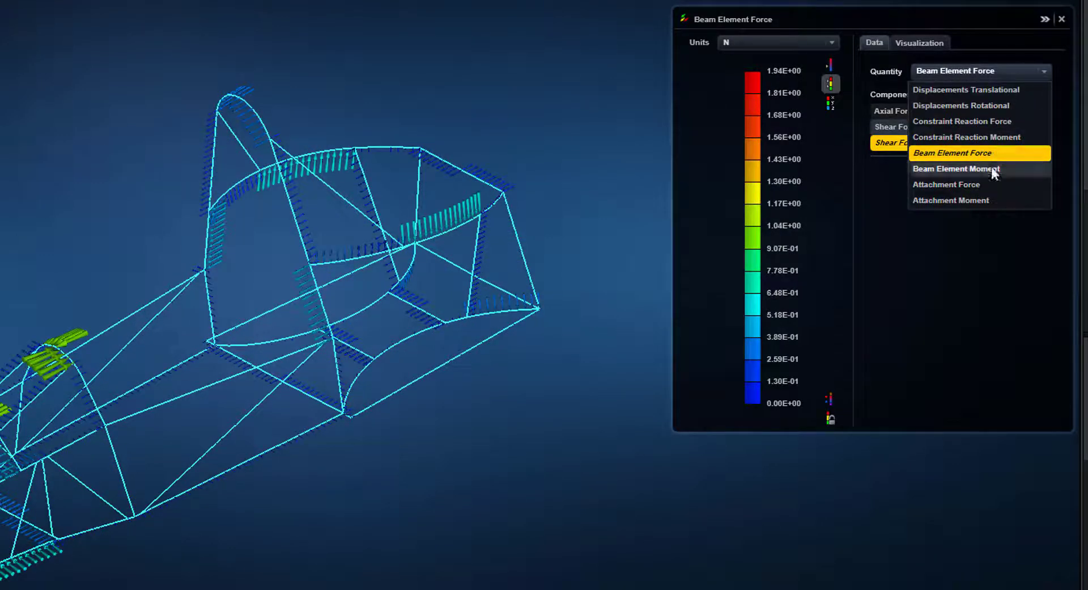
{"action": "left_click", "coordinate": [991, 168]}
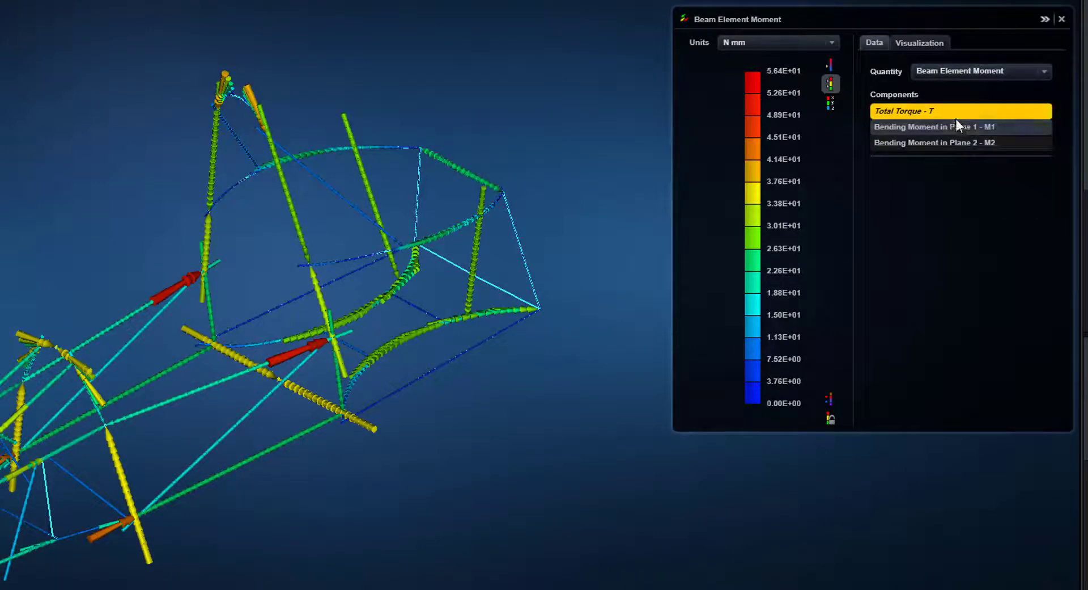
{"action": "left_click", "coordinate": [957, 128]}
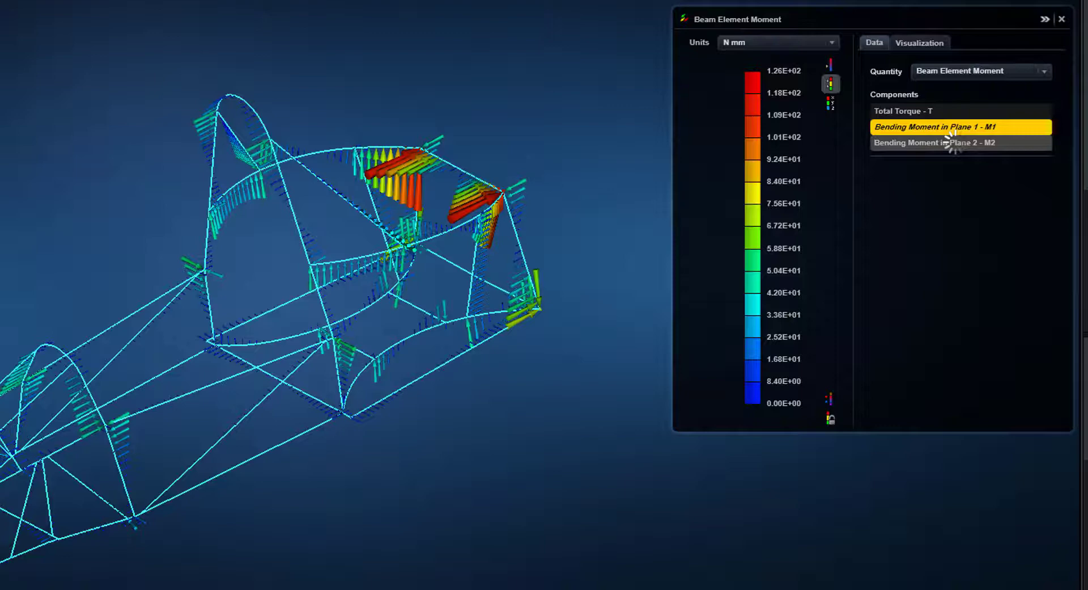
{"action": "left_click", "coordinate": [958, 143]}
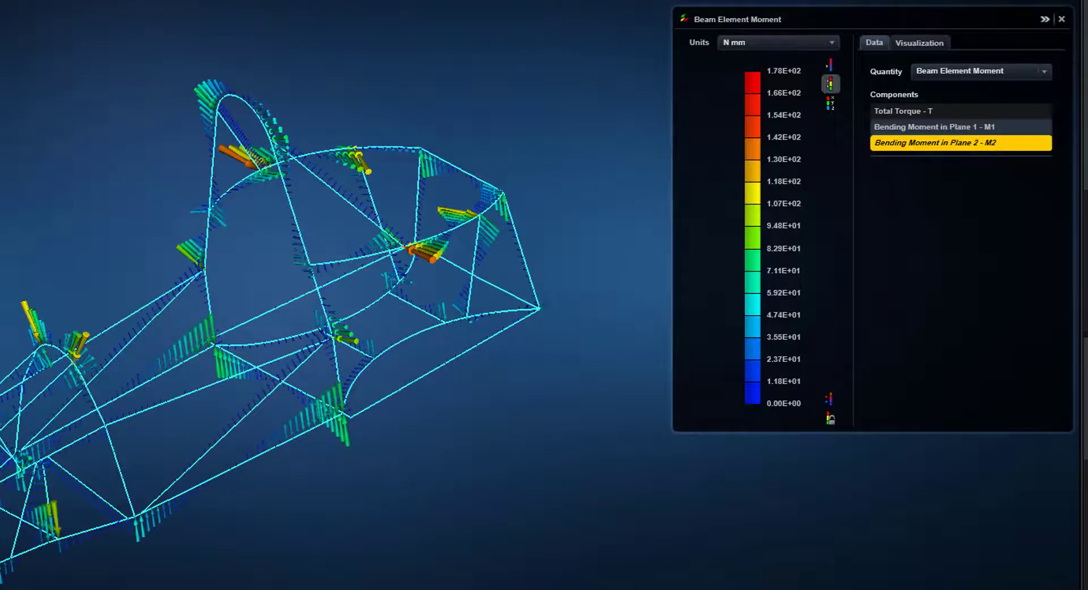
Step: Inspect the rear of the frame in the Z view with Bending Moment in Plane 1 - M1 plotted
{"action": "left_click", "coordinate": [45, 489]}
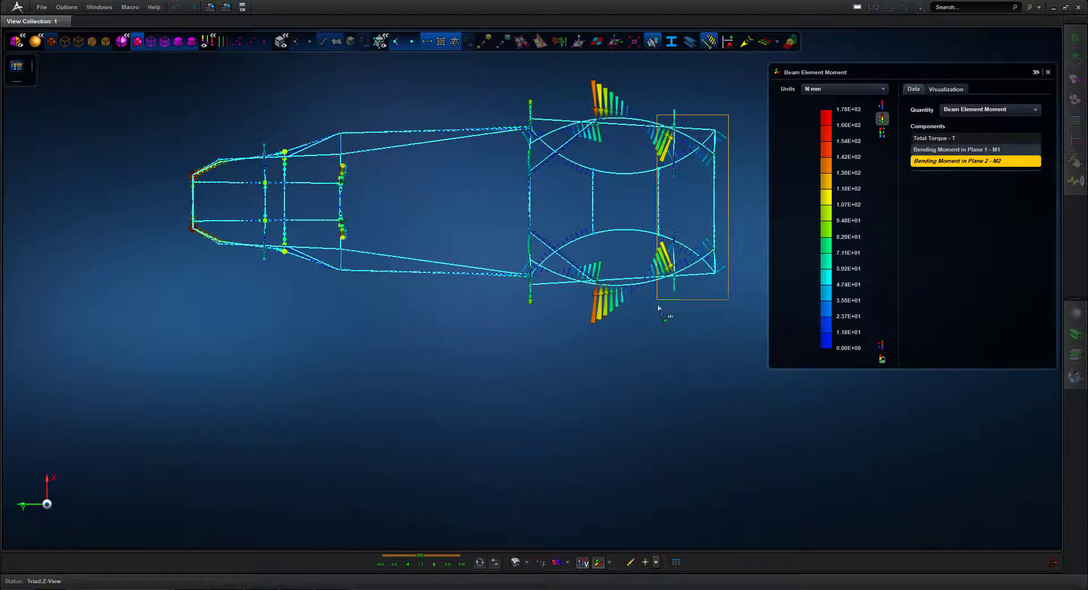
{"action": "left_click_drag", "start_coordinate": [660, 308], "coordinate": [659, 312]}
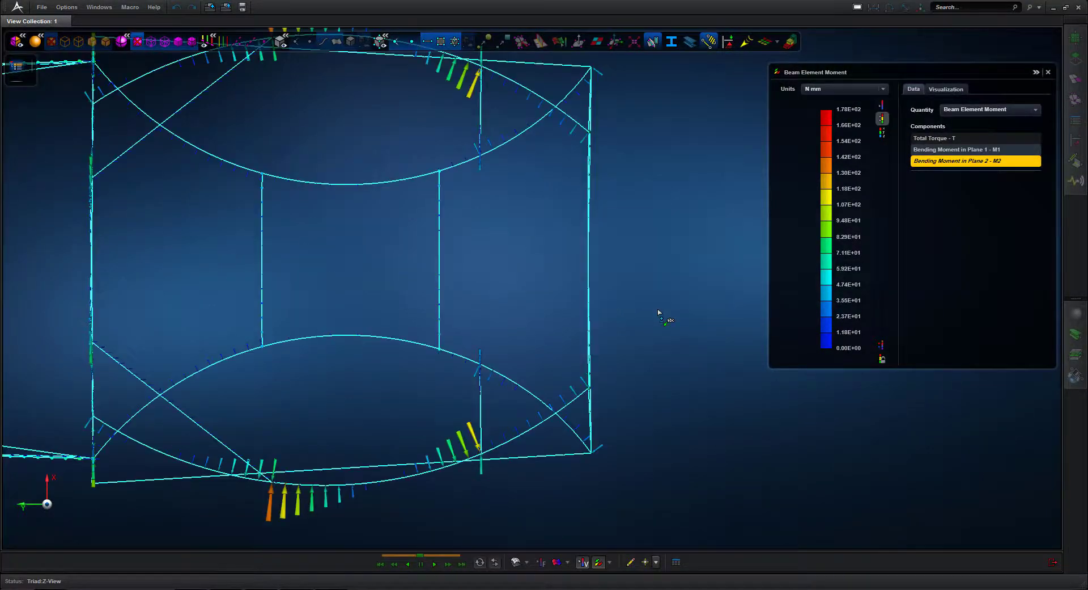
{"action": "left_click", "coordinate": [949, 146]}
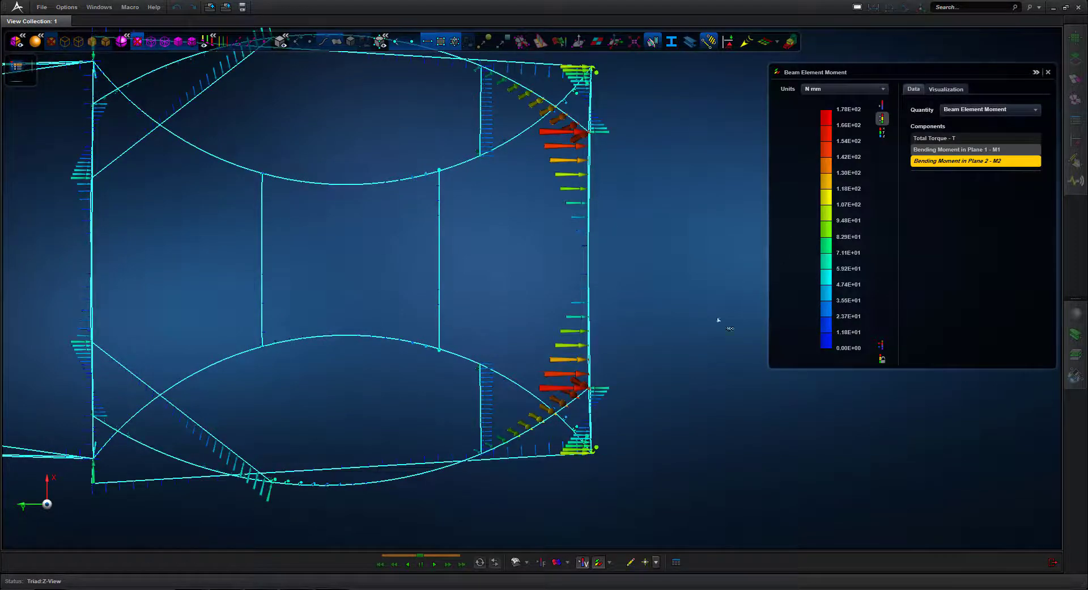
{"action": "left_click", "coordinate": [647, 563]}
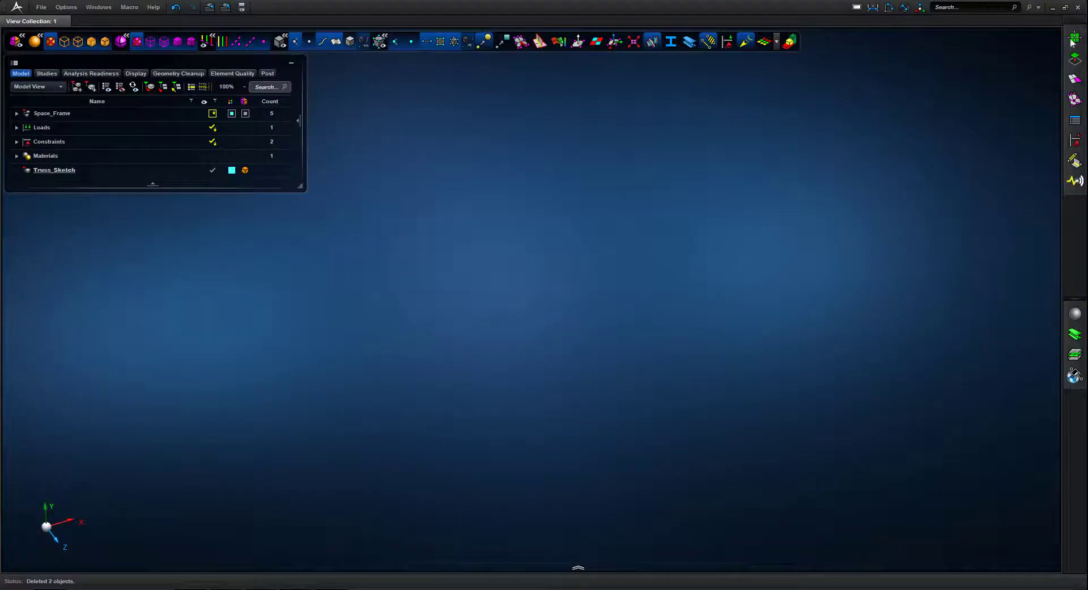
Step: Sketch a 100 x 100 mm two-point rectangle on the XY plane with one corner at the origin in Truss_Sketch
{"action": "left_click", "coordinate": [1077, 39]}
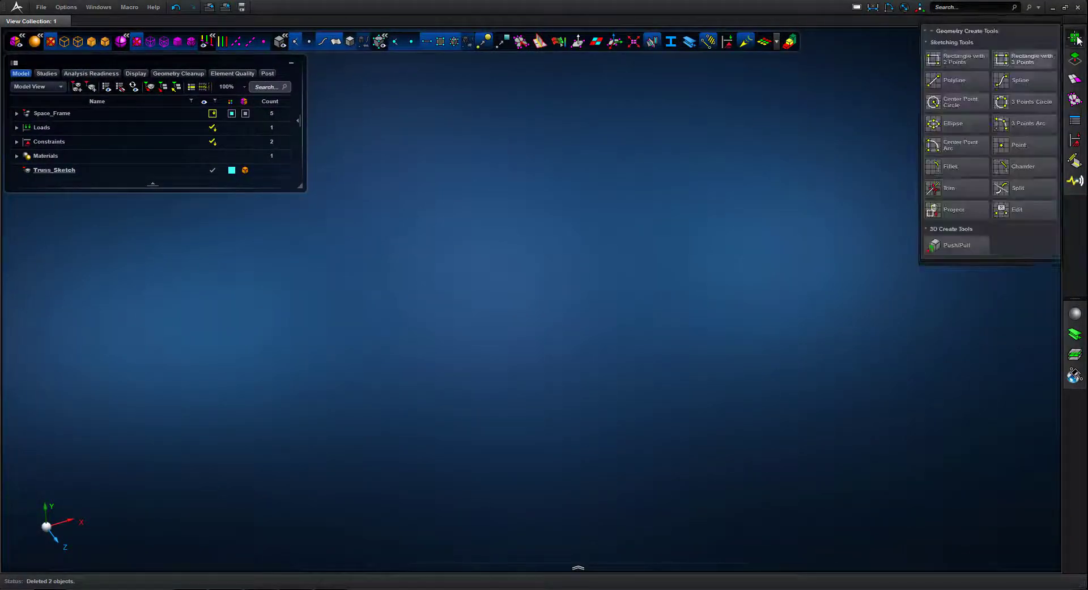
{"action": "left_click", "coordinate": [958, 61]}
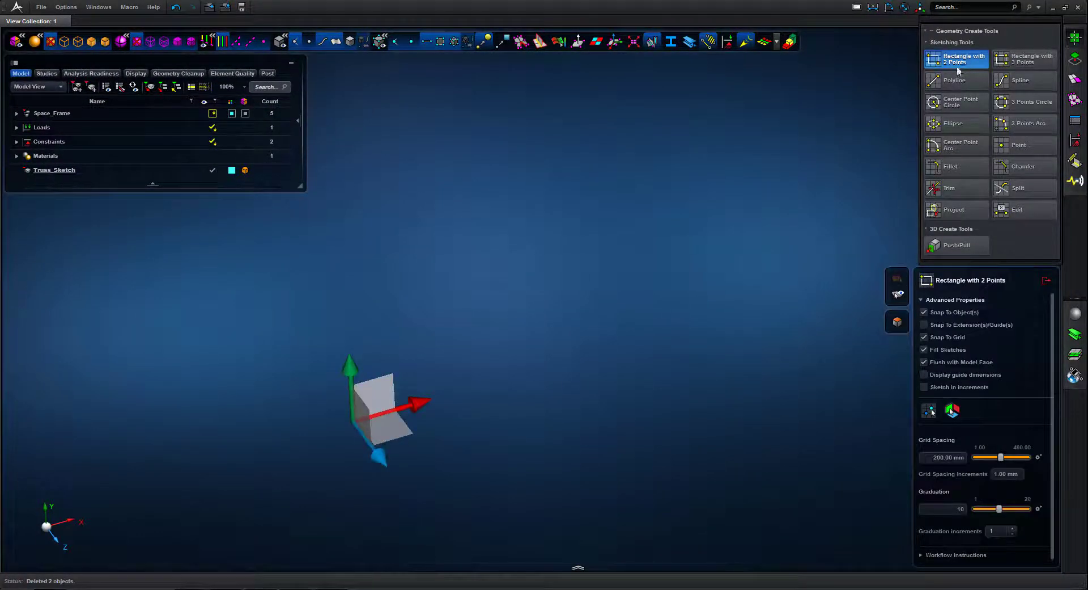
{"action": "left_click", "coordinate": [375, 412]}
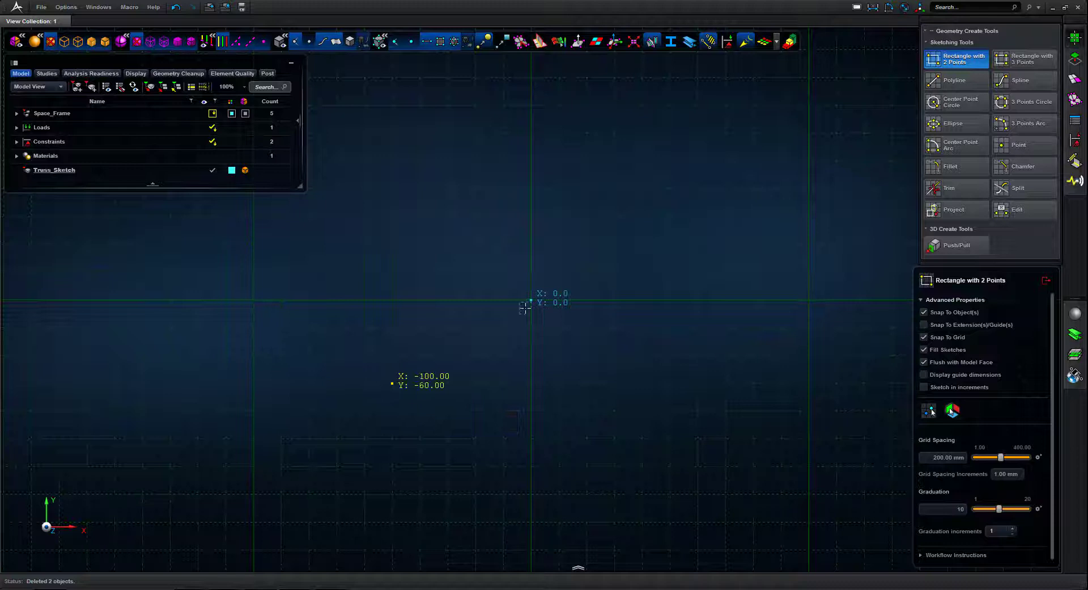
{"action": "left_click", "coordinate": [531, 299]}
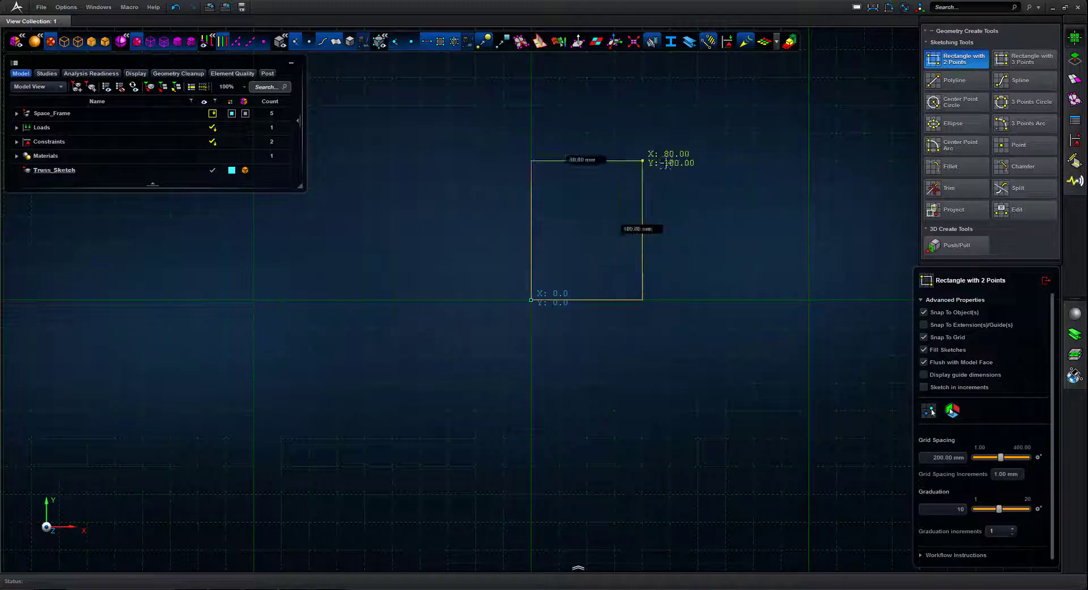
{"action": "left_click", "coordinate": [666, 162]}
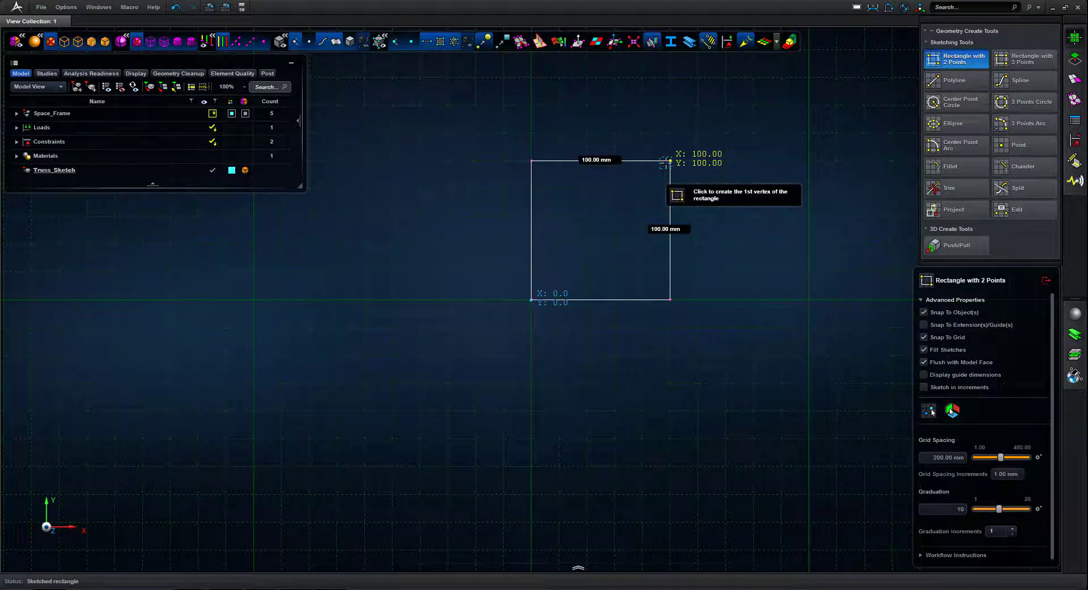
{"action": "left_click", "coordinate": [1046, 279]}
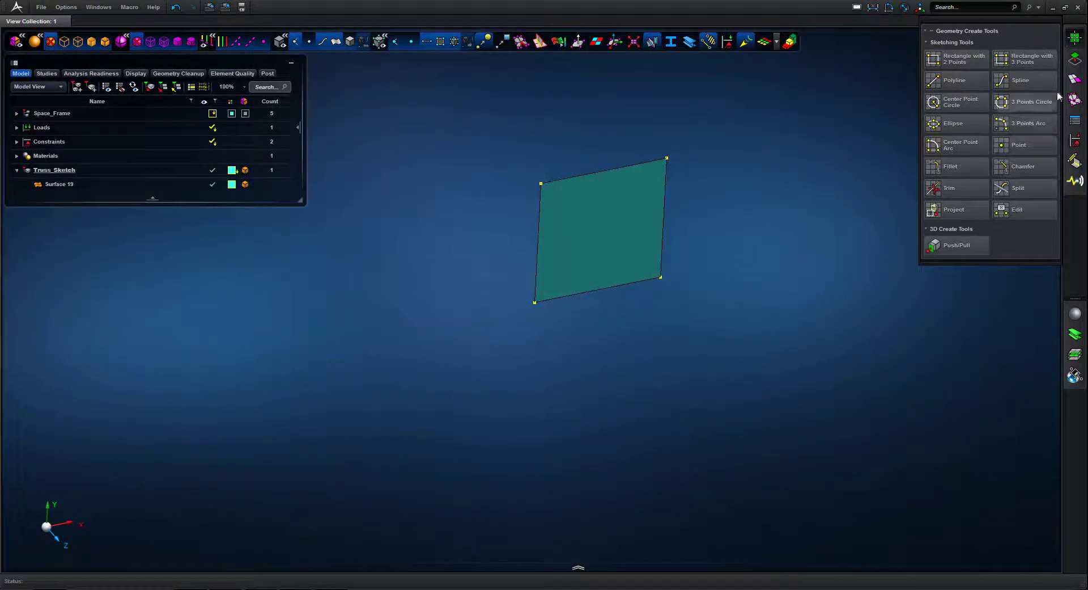
Step: Trace a closed straight-segment curve through the square's four corner vertices and delete the filled surface Surface 19
{"action": "left_click", "coordinate": [1076, 58]}
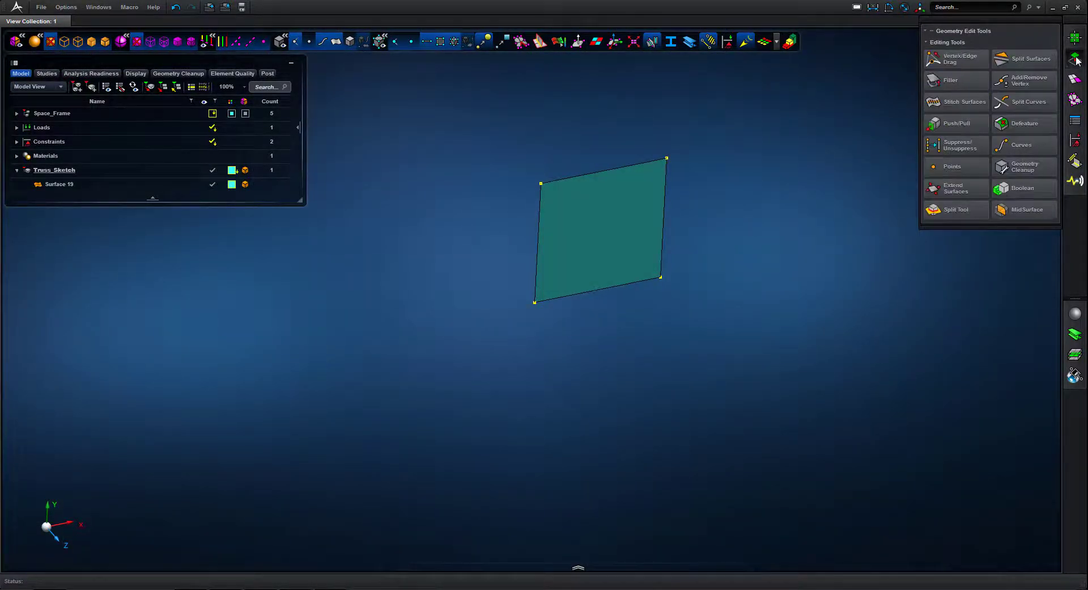
{"action": "left_click", "coordinate": [1023, 150]}
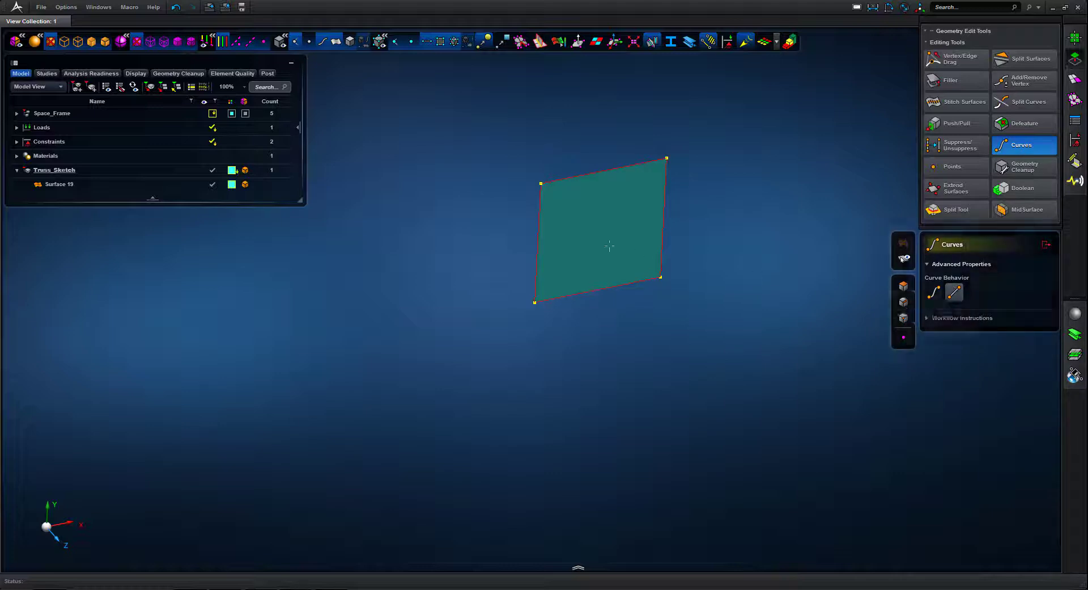
{"action": "left_click", "coordinate": [540, 184]}
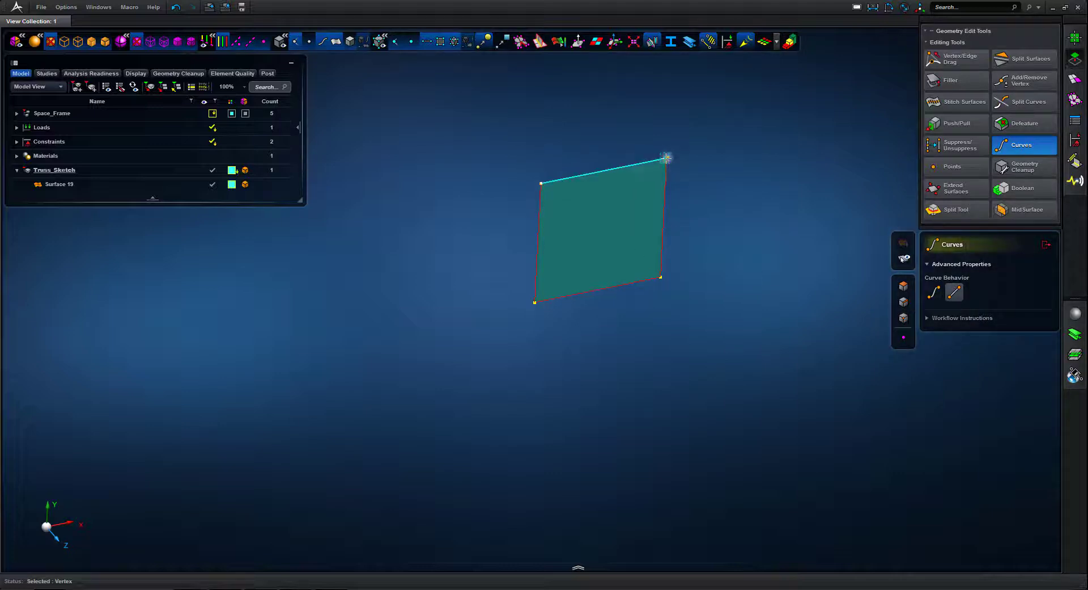
{"action": "left_click", "coordinate": [661, 276]}
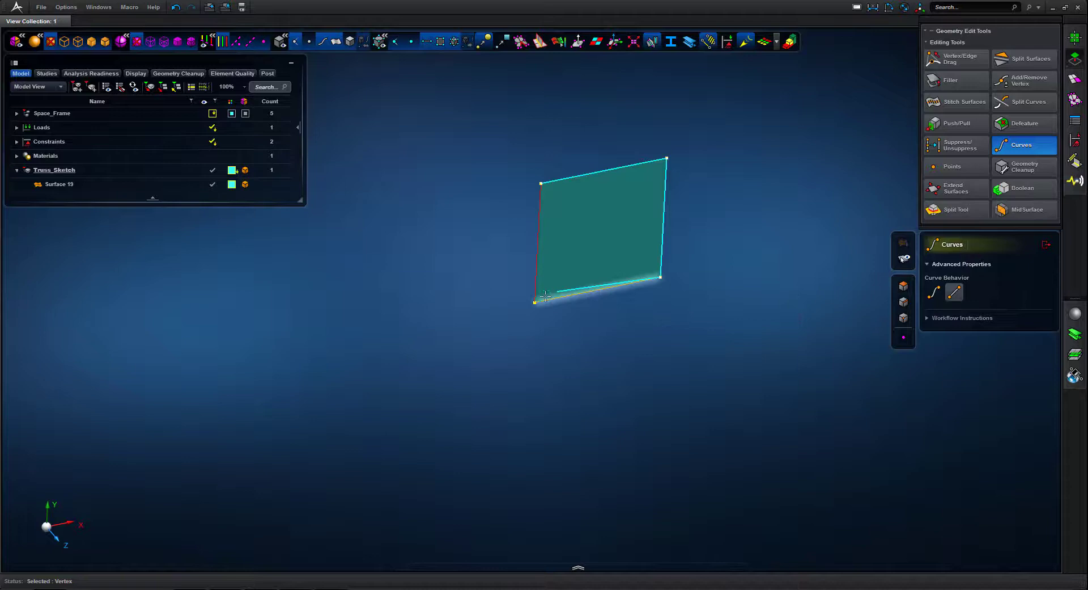
{"action": "left_click", "coordinate": [535, 303]}
{"action": "left_click", "coordinate": [542, 183]}
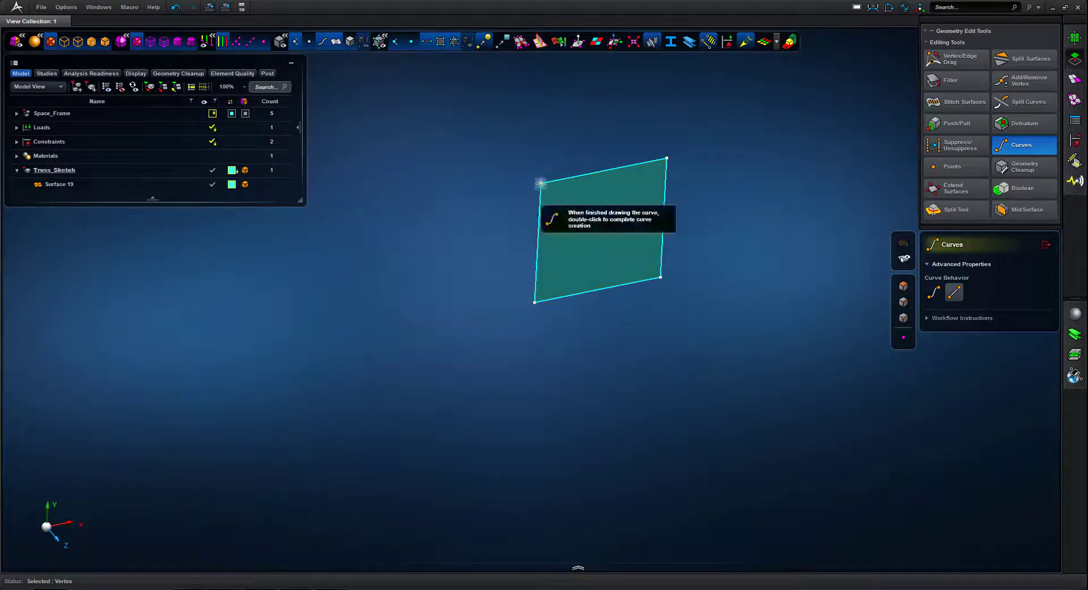
{"action": "double_click", "coordinate": [494, 165]}
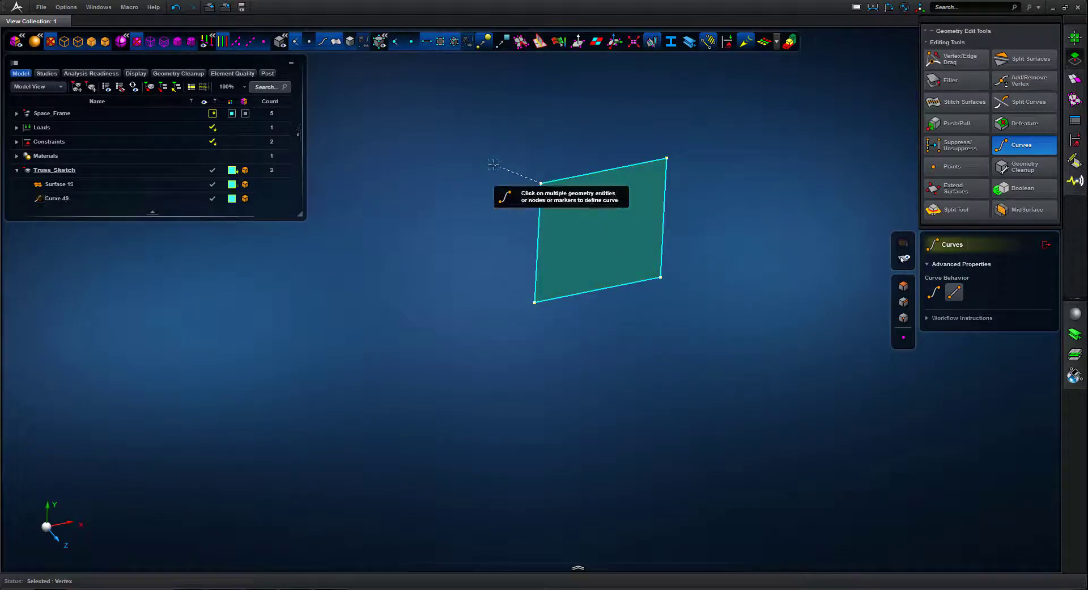
{"action": "right_click", "coordinate": [66, 184]}
{"action": "left_click", "coordinate": [37, 195]}
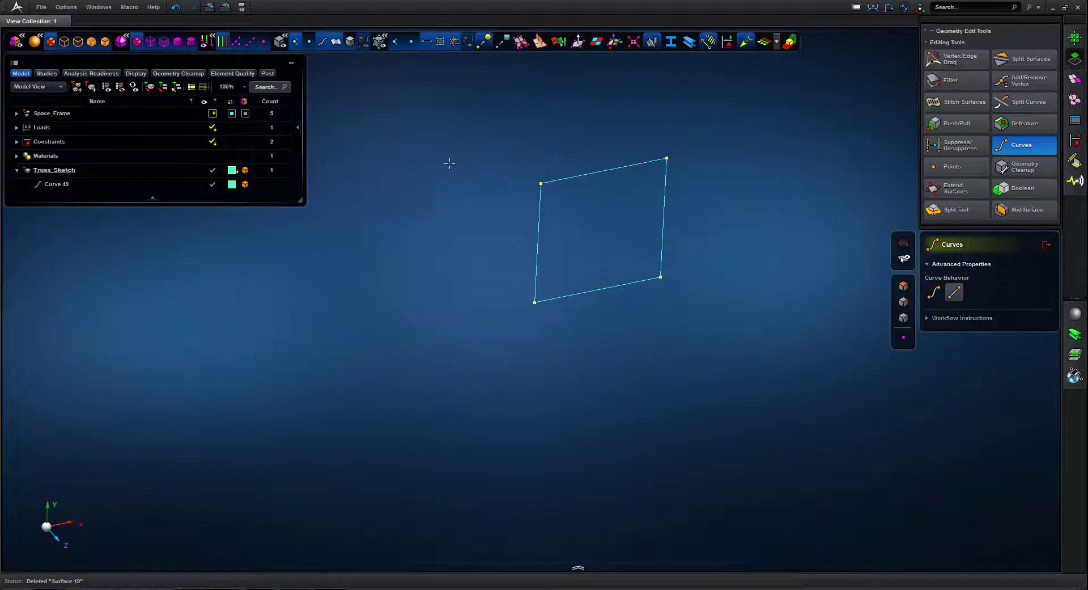
Step: Draw a straight curve along the square's diagonal, from the origin corner to the opposite corner
{"action": "scroll", "coordinate": [446, 176], "scroll_direction": "up", "scroll_amount": 2}
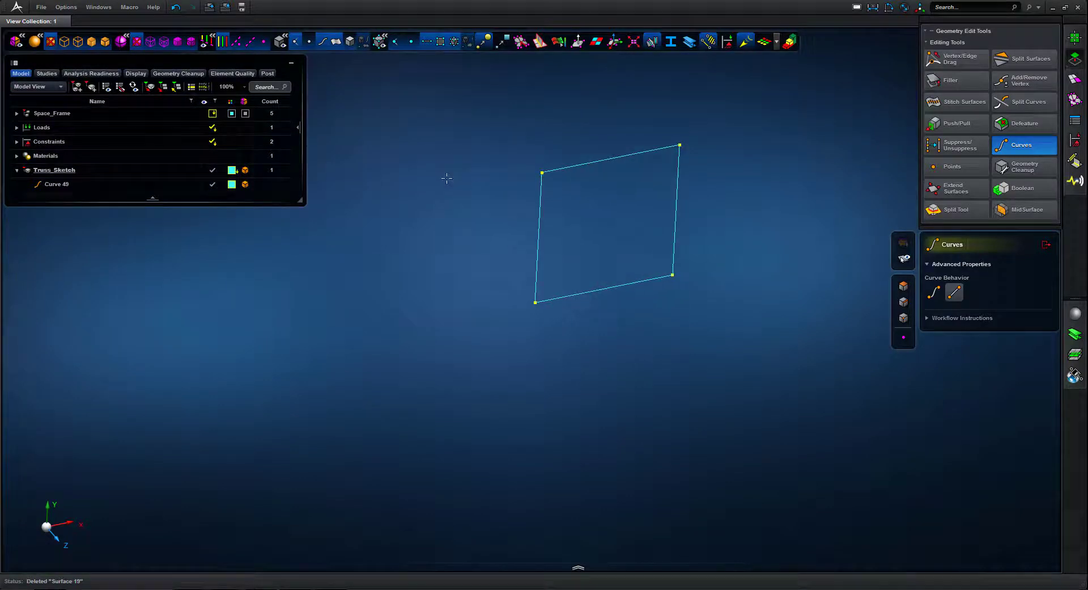
{"action": "left_click", "coordinate": [535, 303]}
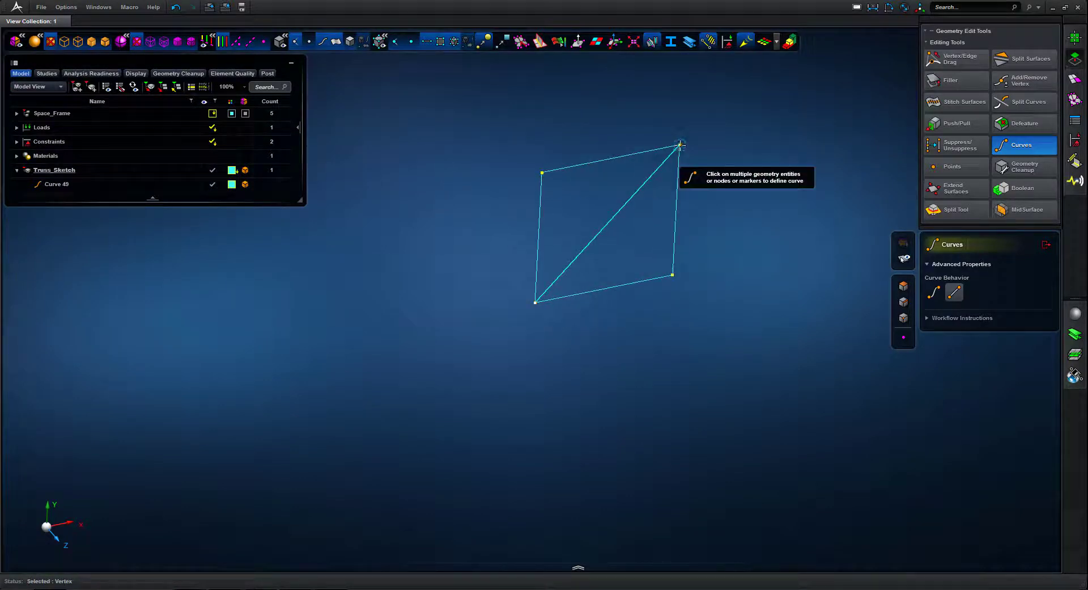
{"action": "left_click", "coordinate": [680, 146]}
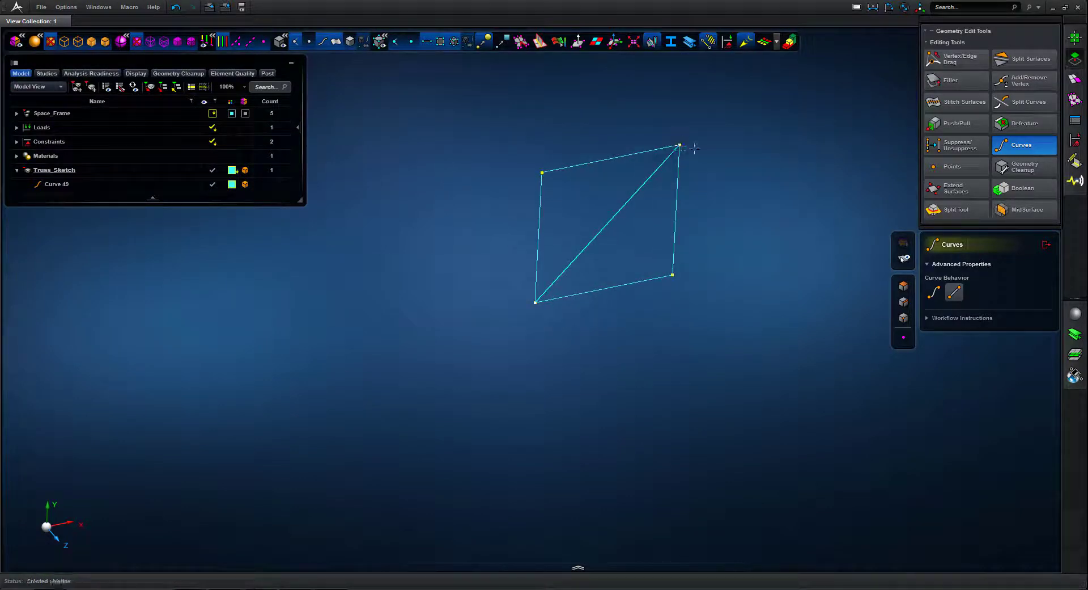
{"action": "left_click", "coordinate": [1046, 245]}
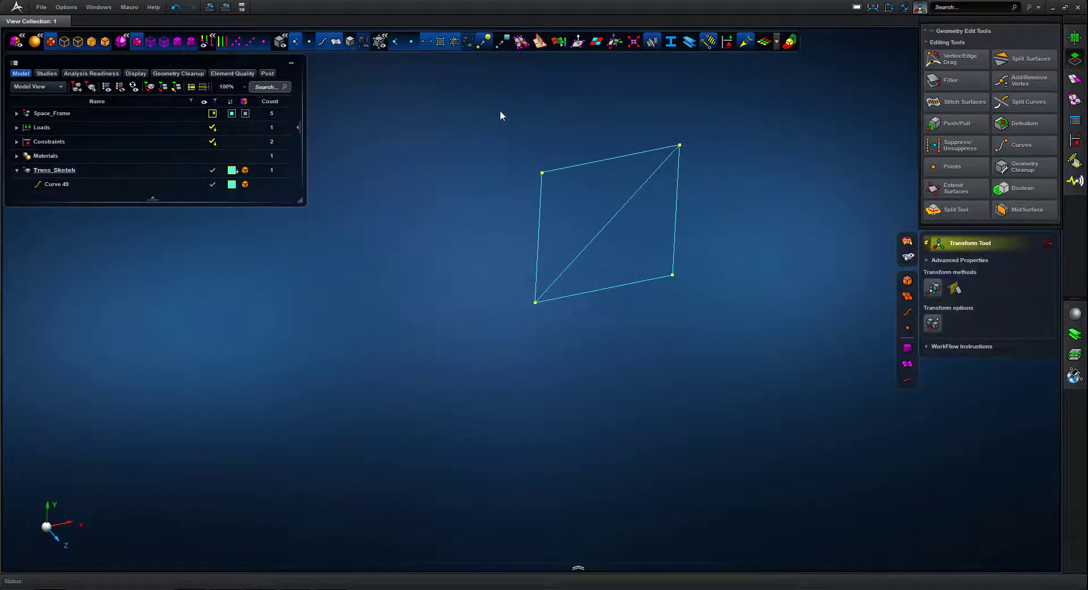
Step: Copy the braced square curve 100 mm along the Z axis
{"action": "left_click_drag", "start_coordinate": [500, 110], "coordinate": [715, 341]}
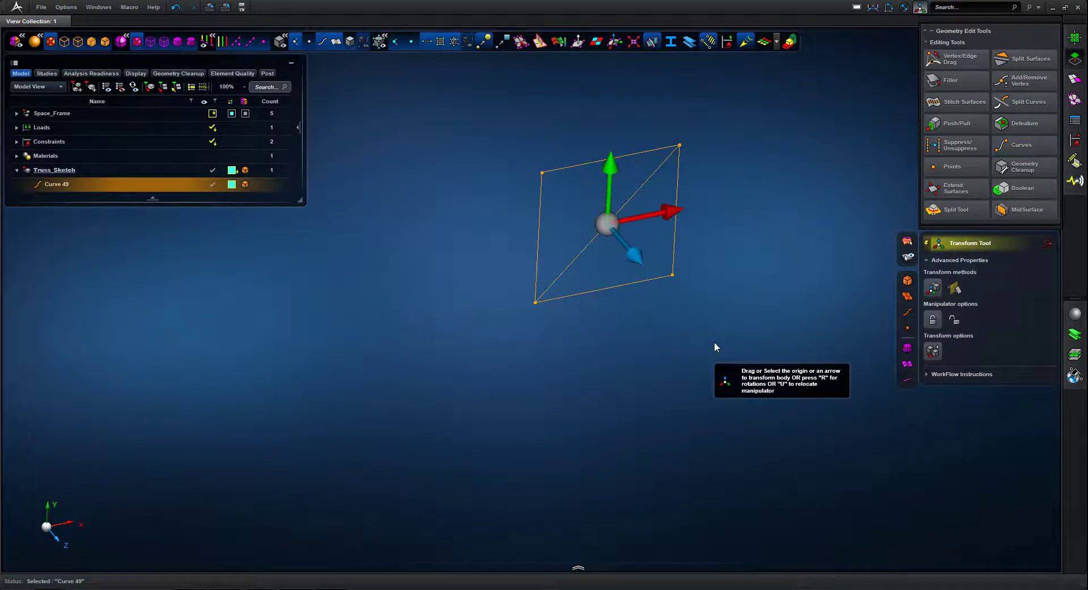
{"action": "left_click", "coordinate": [636, 259]}
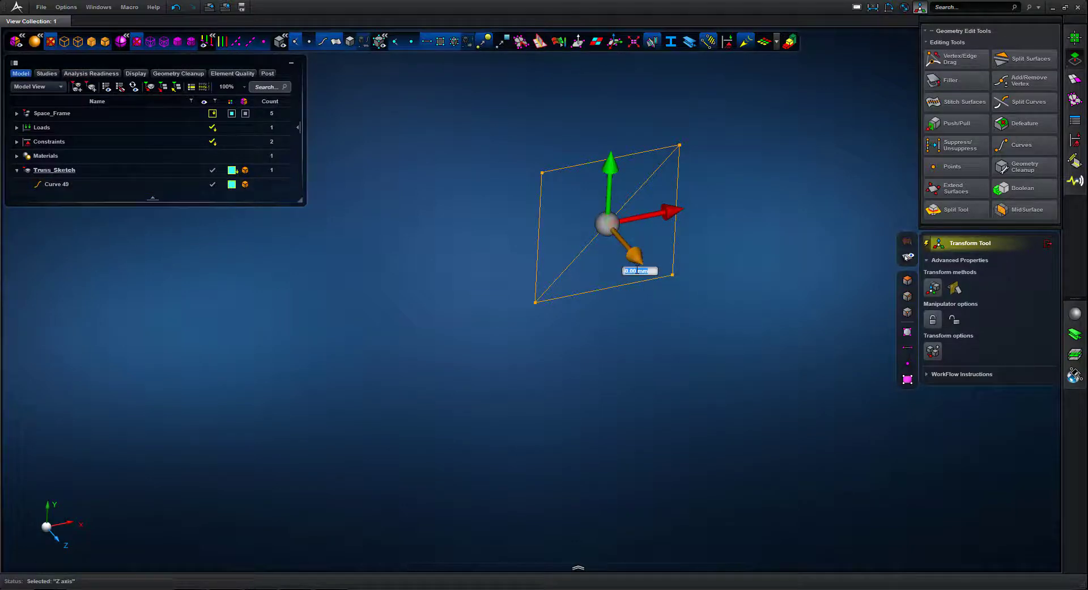
{"action": "type", "text": "100"}
{"action": "key", "text": "Return"}
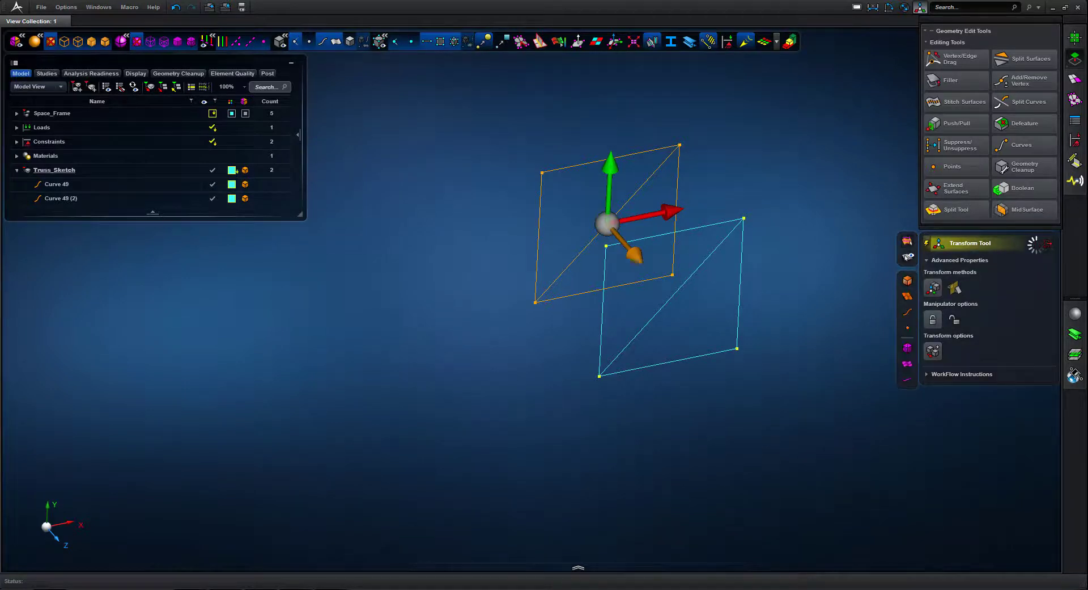
Step: Connect the two braced squares with one straight-segment curve through their corner vertices, forming the side edges and face diagonals of a cube
{"action": "left_click", "coordinate": [1025, 146]}
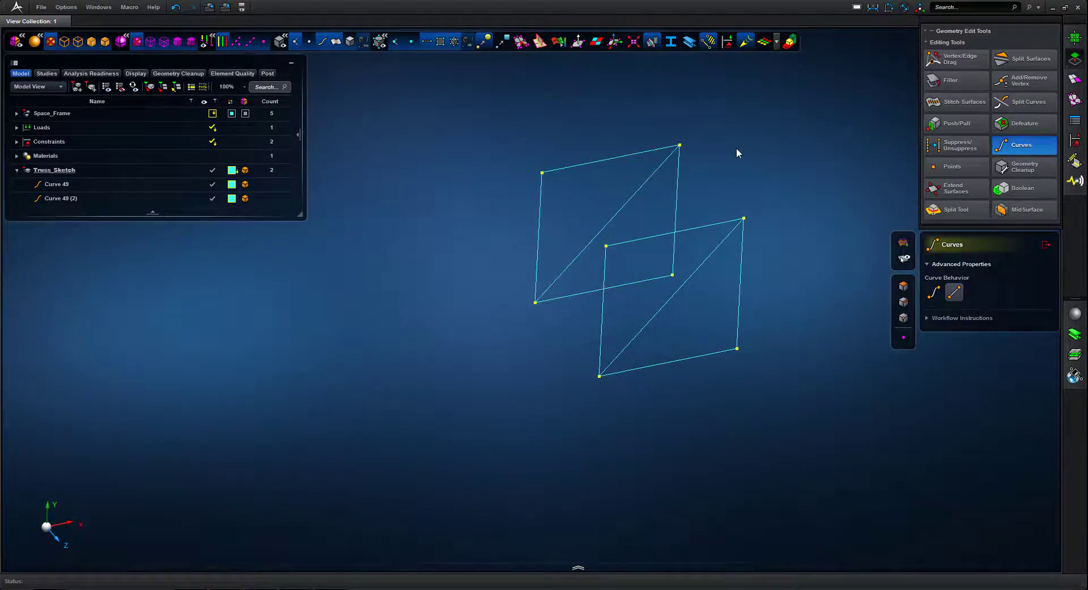
{"action": "left_click", "coordinate": [680, 144]}
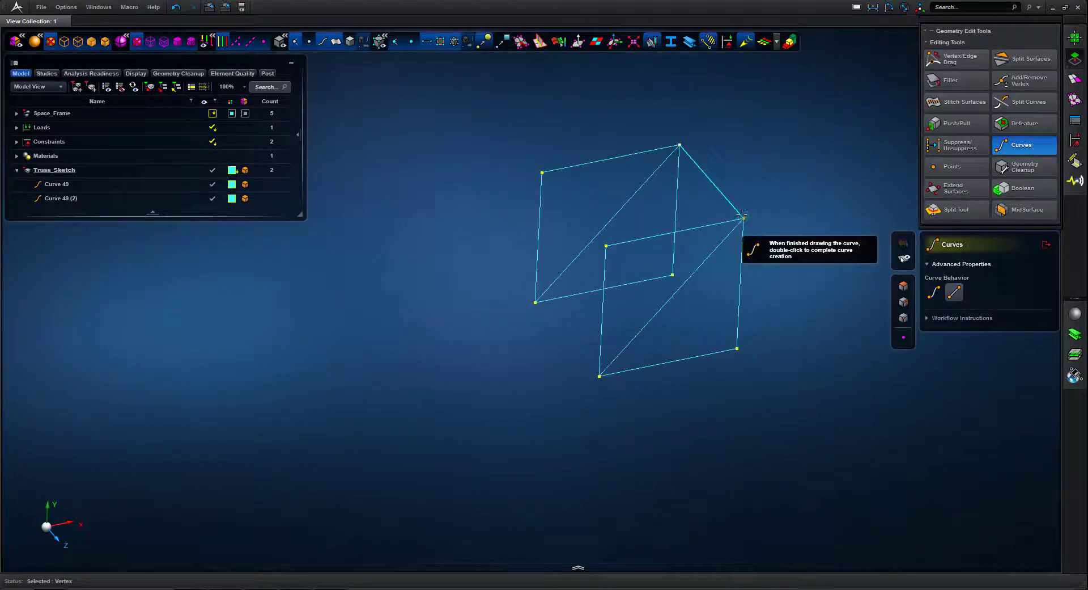
{"action": "left_click", "coordinate": [743, 217]}
{"action": "left_click", "coordinate": [542, 171]}
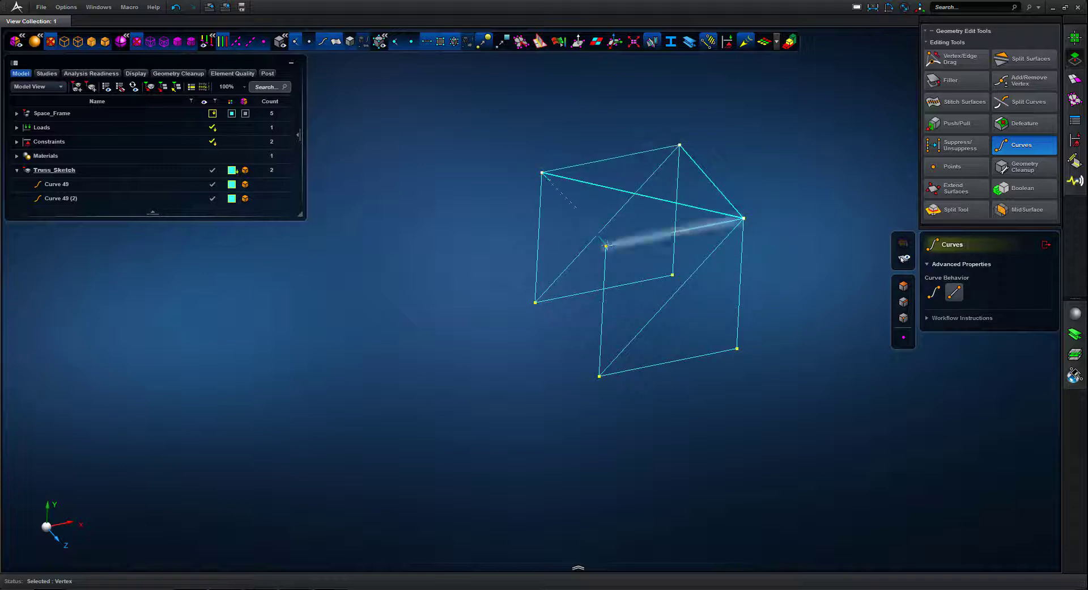
{"action": "left_click", "coordinate": [606, 246]}
{"action": "left_click", "coordinate": [536, 302]}
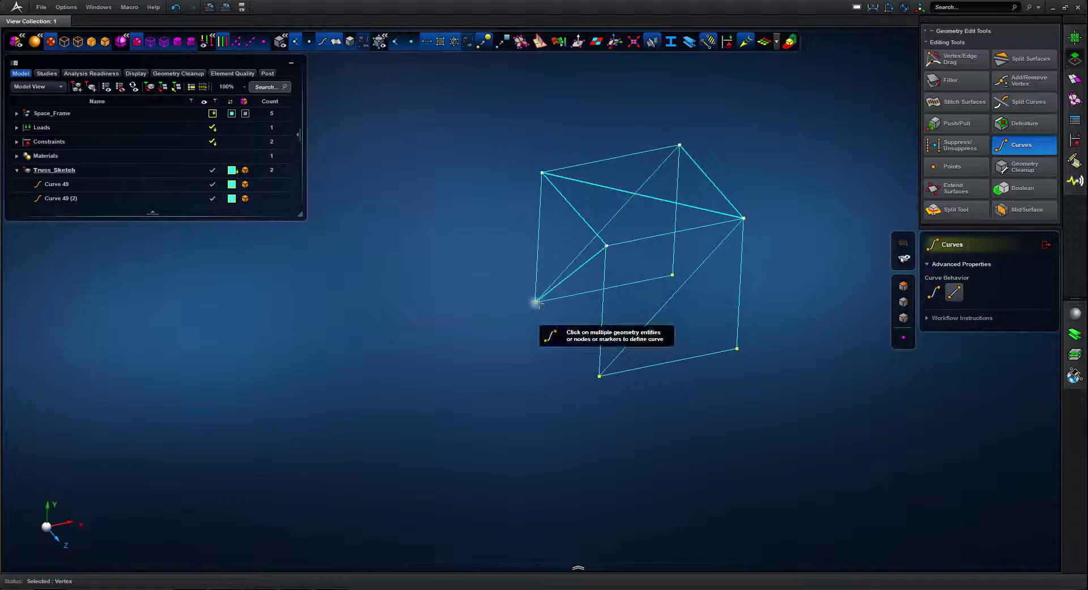
{"action": "left_click", "coordinate": [599, 375]}
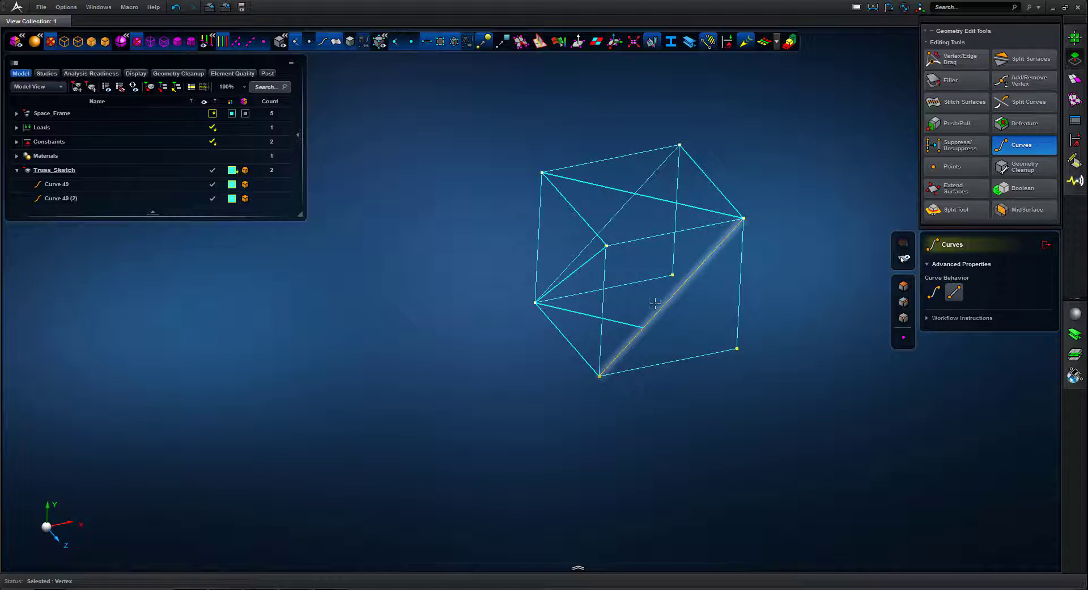
{"action": "left_click", "coordinate": [672, 274]}
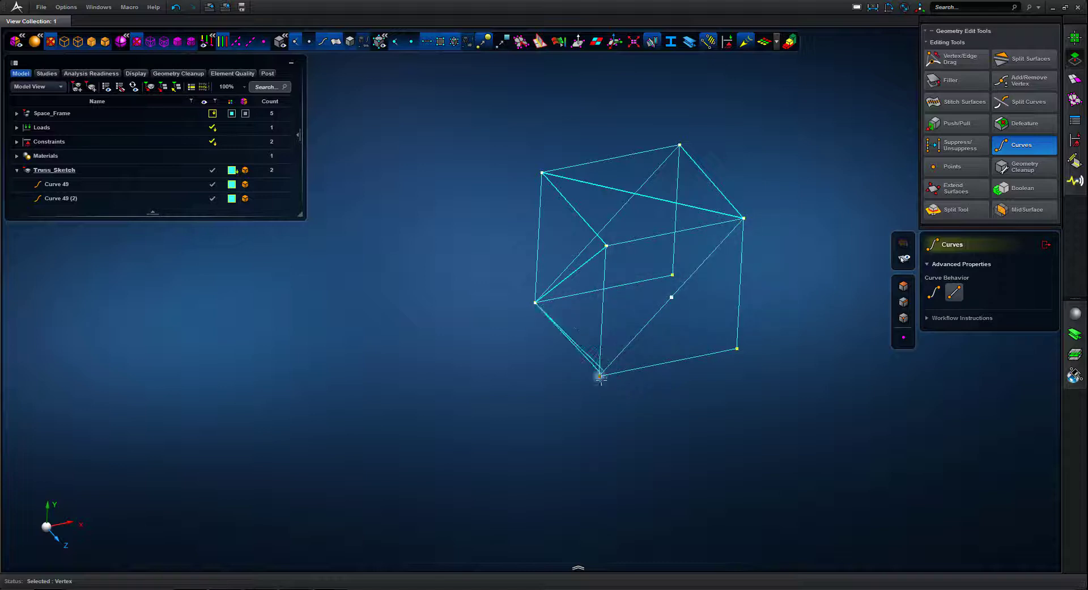
{"action": "left_click", "coordinate": [599, 376]}
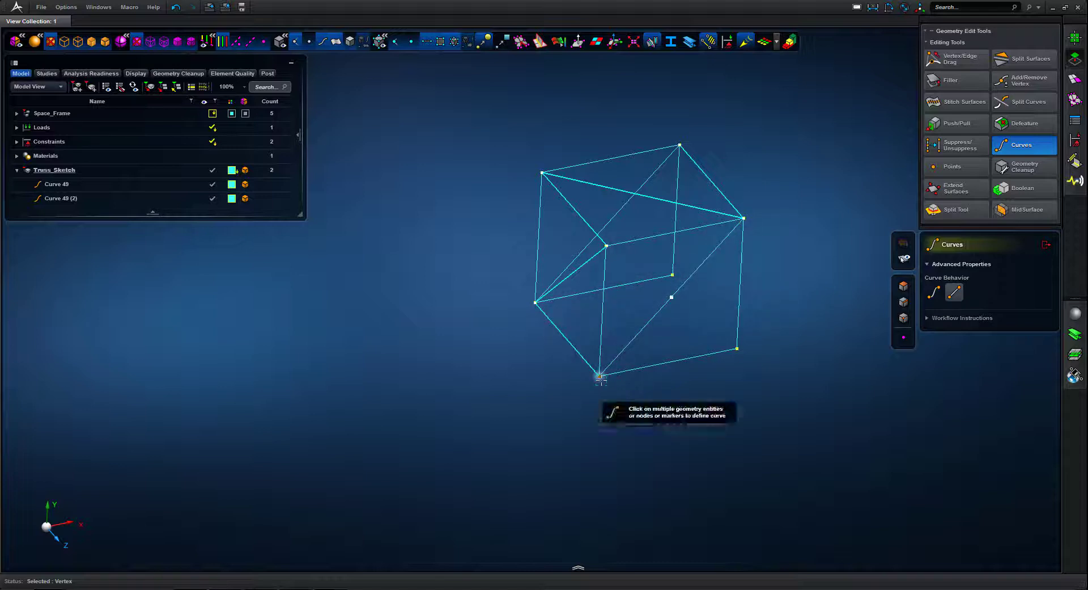
{"action": "left_click", "coordinate": [672, 274]}
{"action": "left_click", "coordinate": [736, 347]}
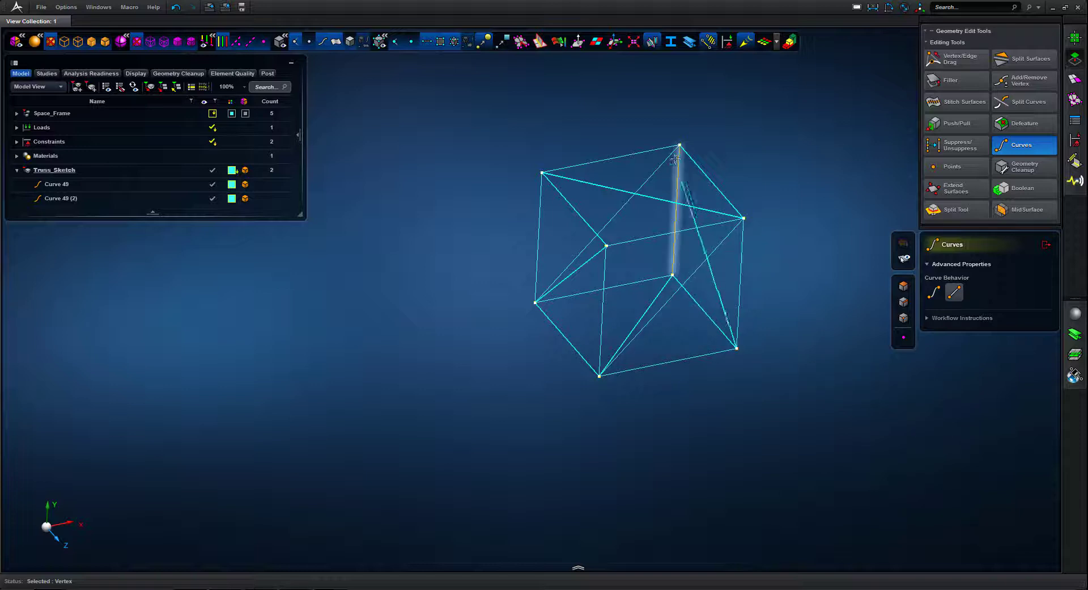
{"action": "left_click", "coordinate": [679, 146]}
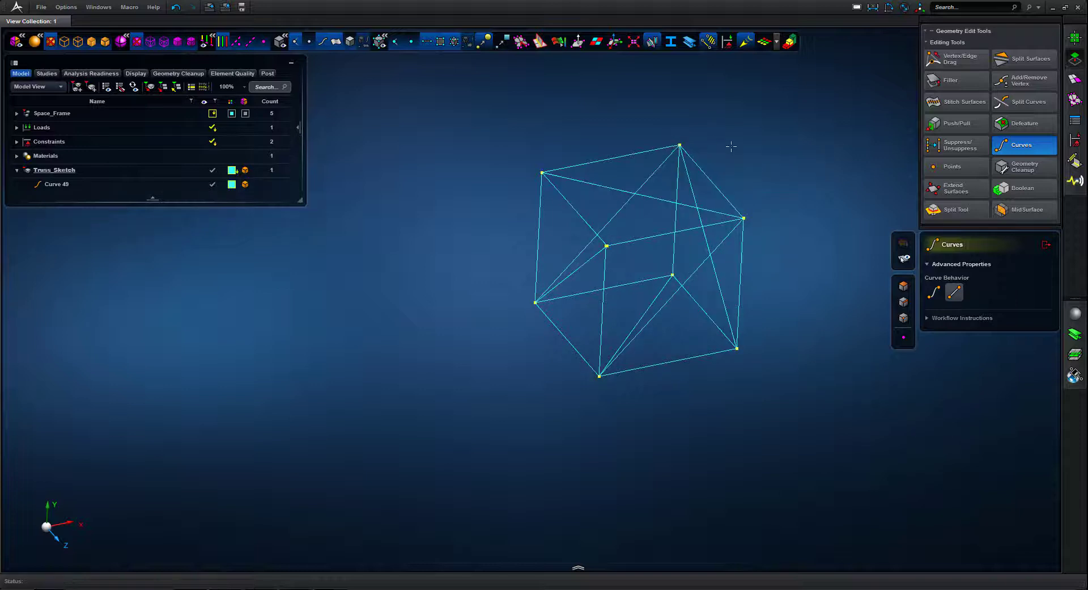
Step: Copy the complete cubic truss cell 200 mm along the X axis
{"action": "middle_click_drag", "start_coordinate": [751, 154], "coordinate": [708, 155]}
{"action": "right_click_drag", "start_coordinate": [708, 155], "coordinate": [825, 91]}
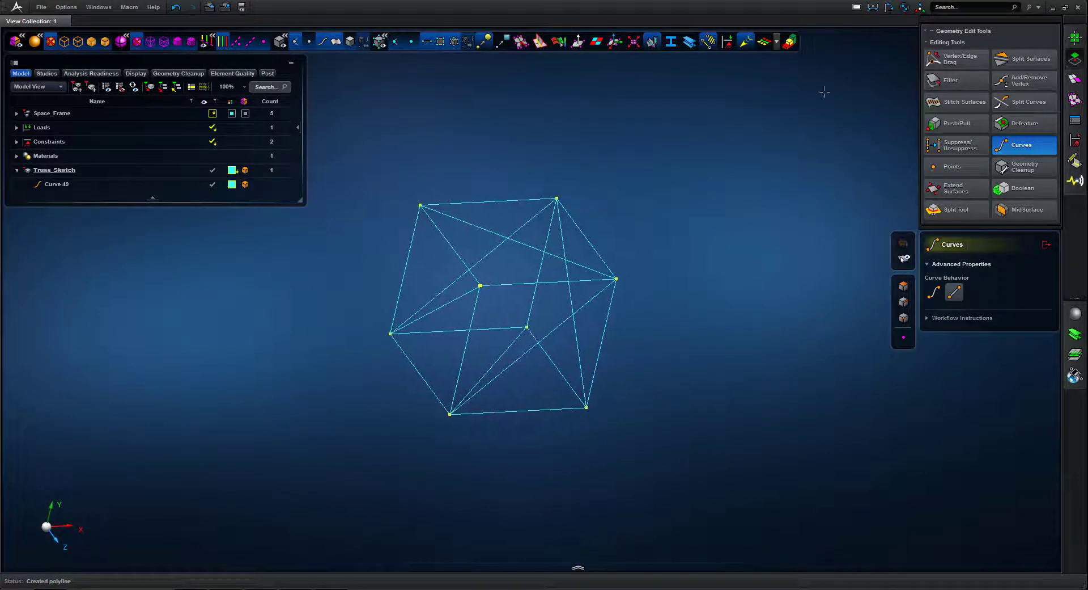
{"action": "left_click", "coordinate": [919, 7]}
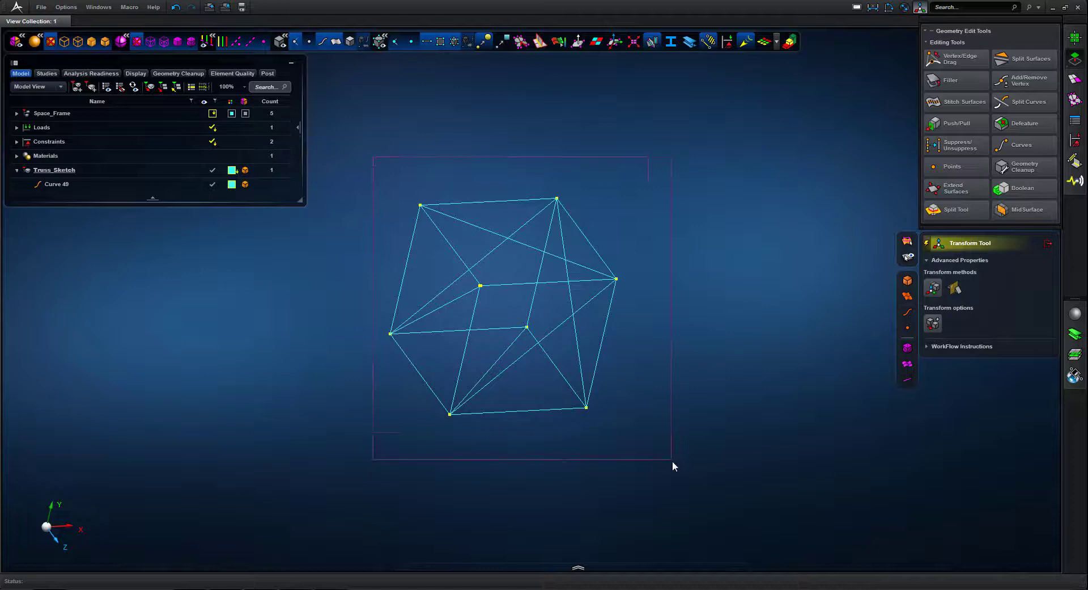
{"action": "left_click_drag", "start_coordinate": [673, 462], "coordinate": [672, 460]}
{"action": "left_click", "coordinate": [563, 313]}
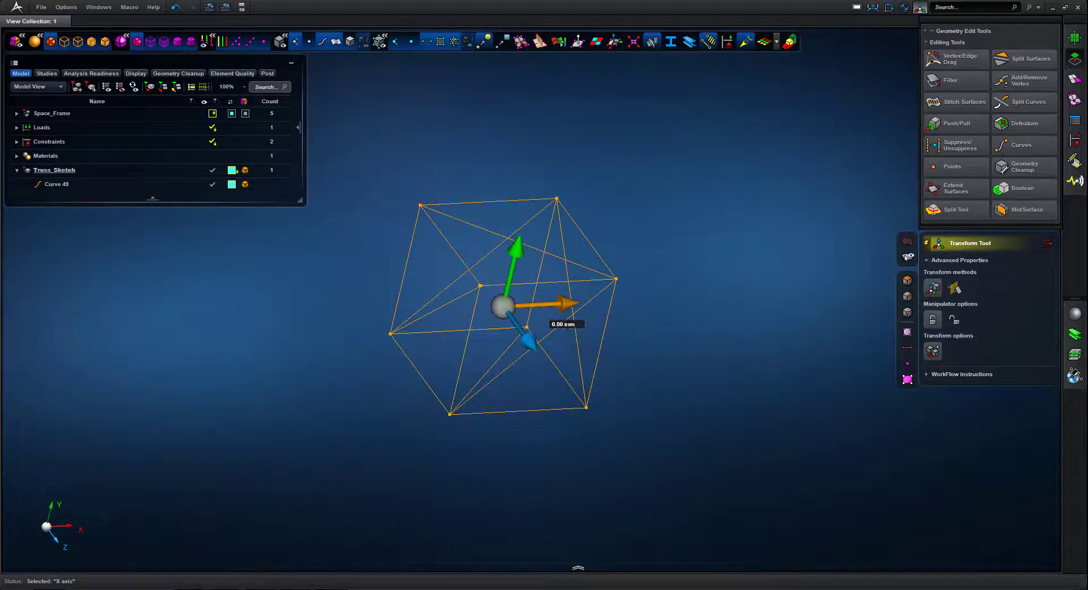
{"action": "type", "text": "200"}
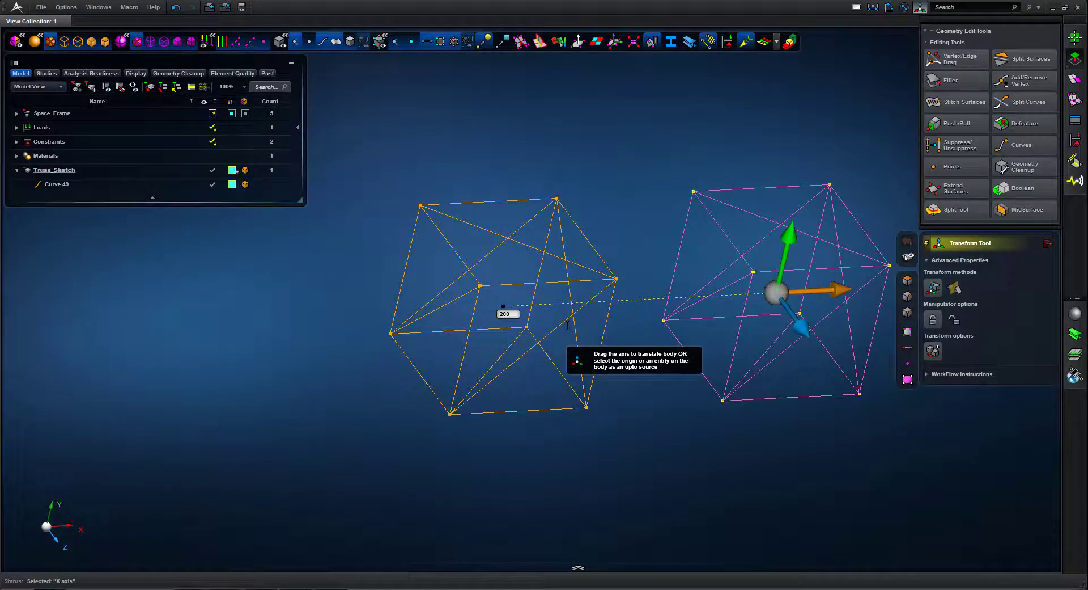
{"action": "key", "text": "Return"}
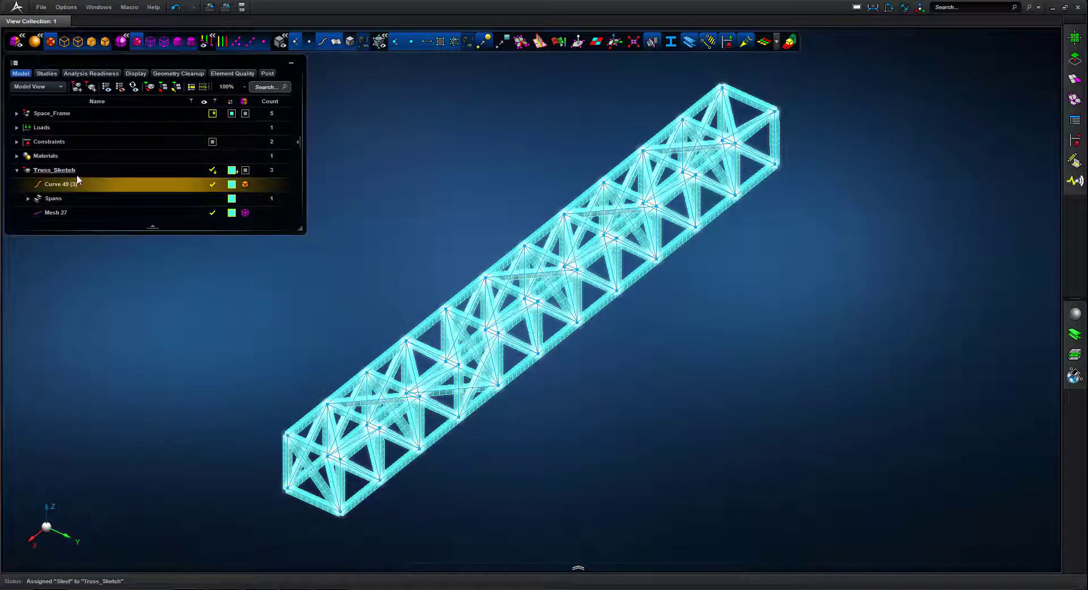
Step: Open the analysis readiness check for Truss_Sketch and set its environment type to Normal Modes
{"action": "left_click", "coordinate": [72, 172]}
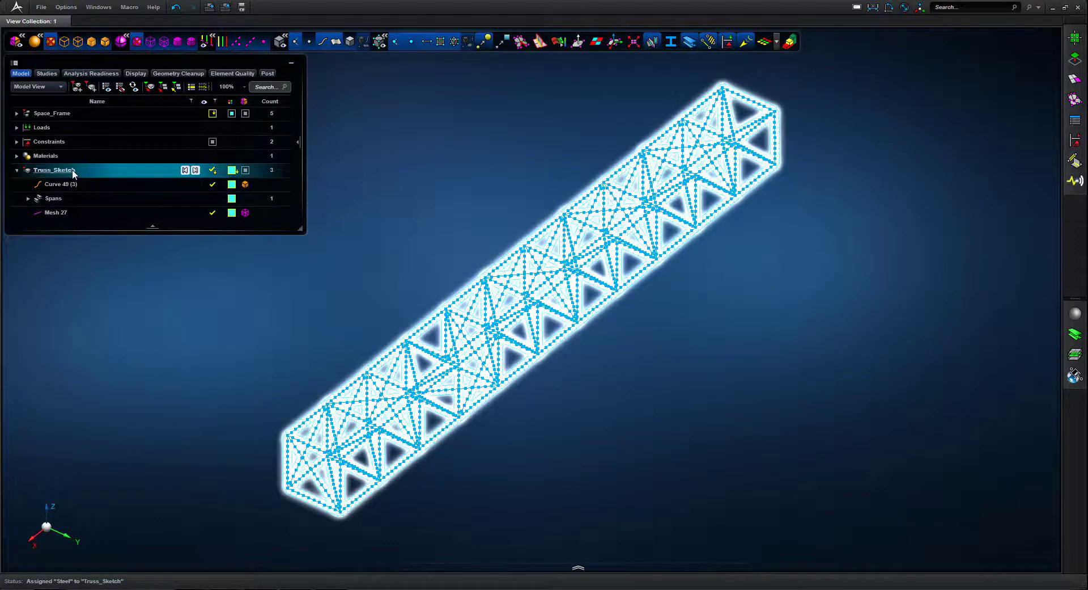
{"action": "right_click", "coordinate": [72, 171]}
{"action": "left_click", "coordinate": [53, 334]}
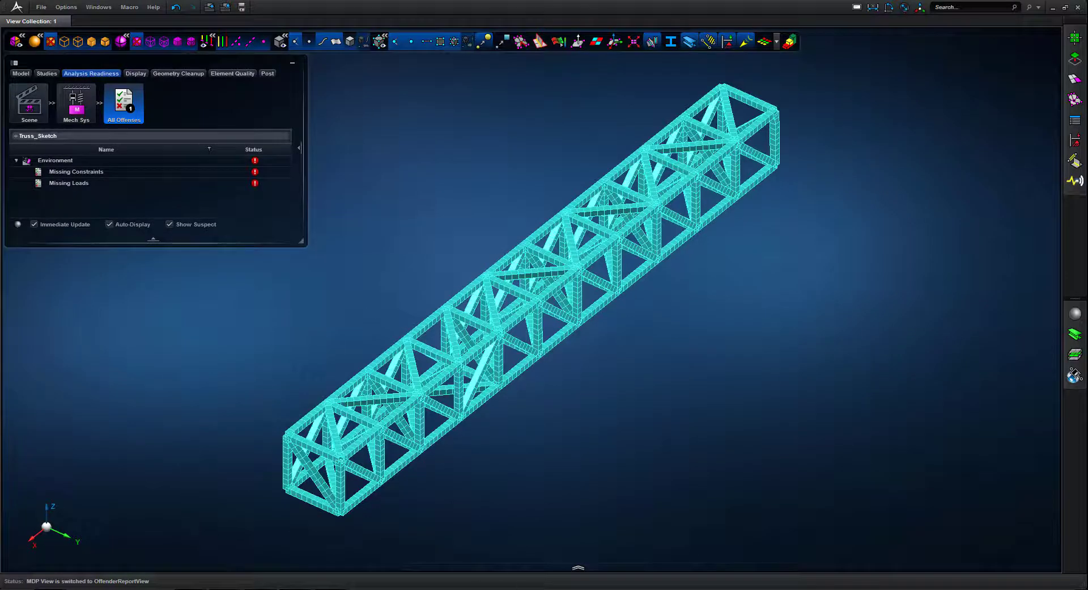
{"action": "left_click", "coordinate": [578, 568]}
{"action": "left_click", "coordinate": [510, 559]}
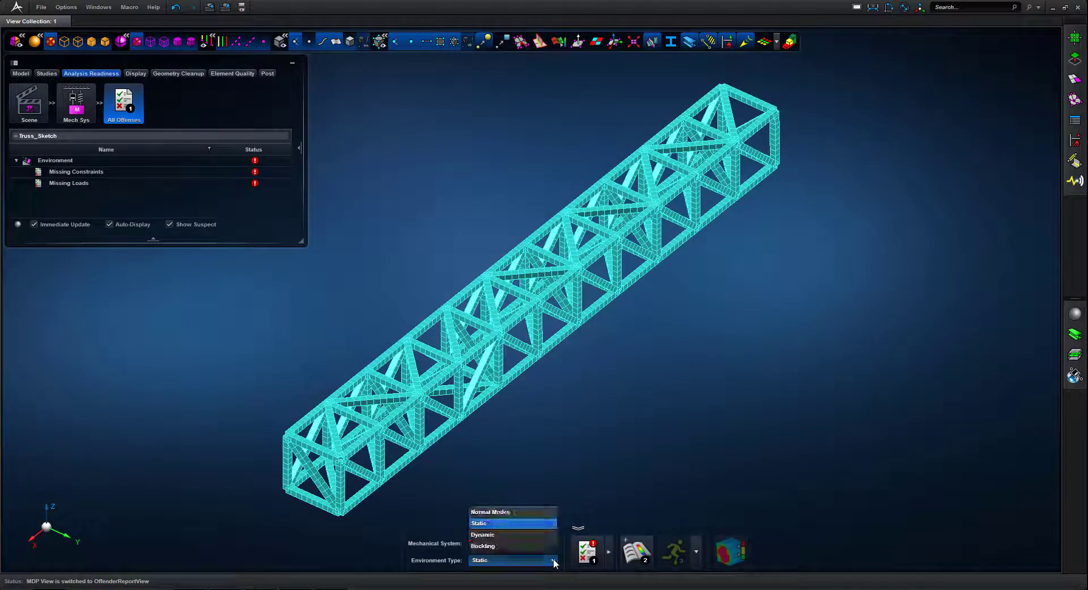
{"action": "left_click", "coordinate": [508, 512]}
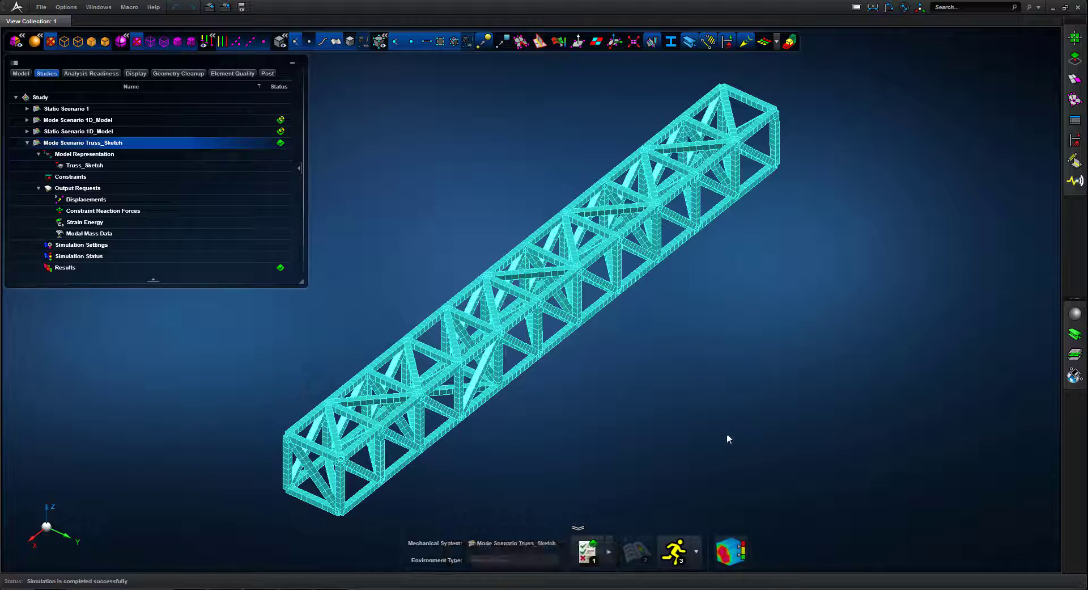
Step: Open the Mode Scenario Truss_Sketch results, animating Mode 7 and the mode after it
{"action": "left_click", "coordinate": [732, 549]}
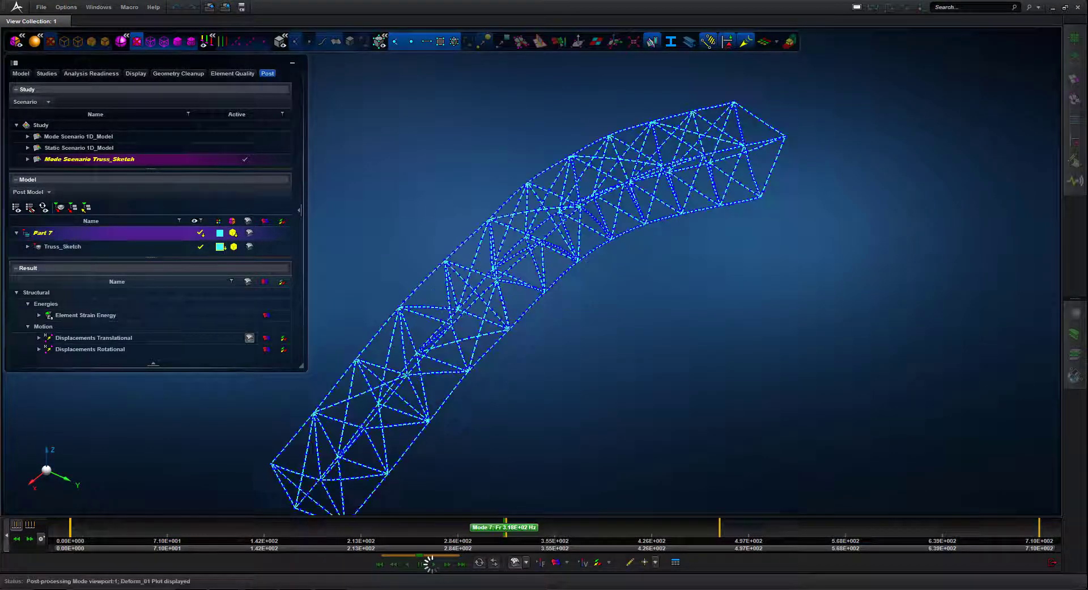
{"action": "left_click", "coordinate": [435, 564]}
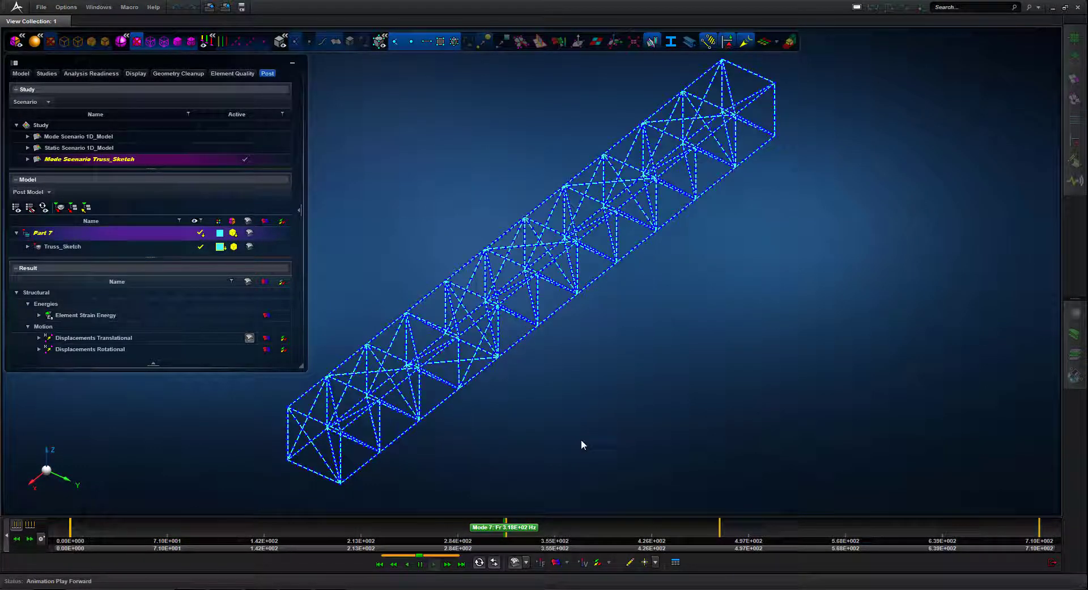
{"action": "left_click", "coordinate": [720, 526]}
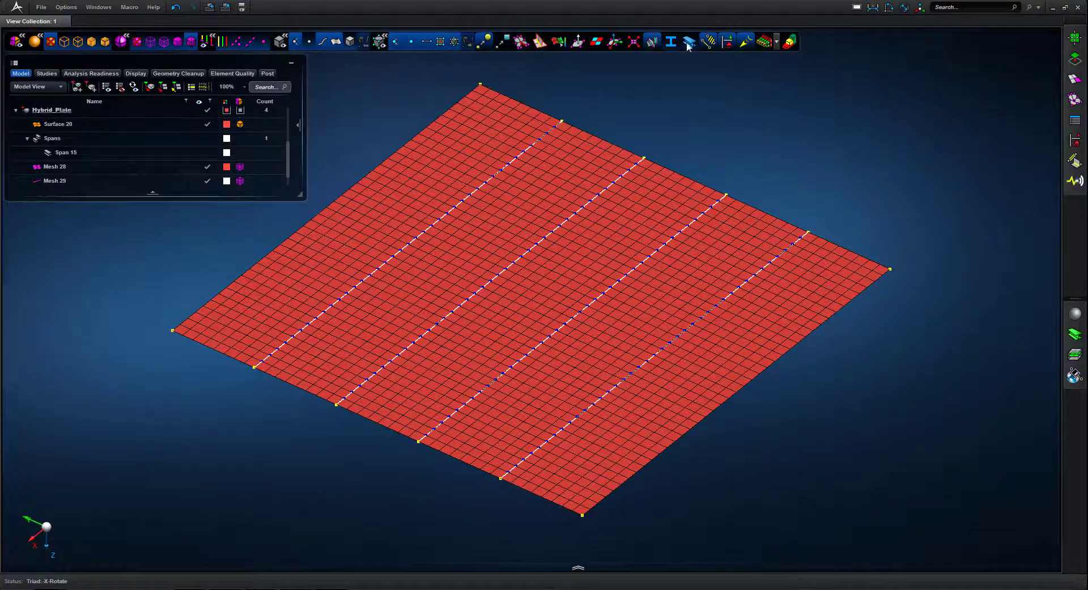
Step: Display the 3D beam spans and shell thickness on Hybrid_Plate and examine how they overlap at the plate's edge
{"action": "left_click", "coordinate": [688, 42]}
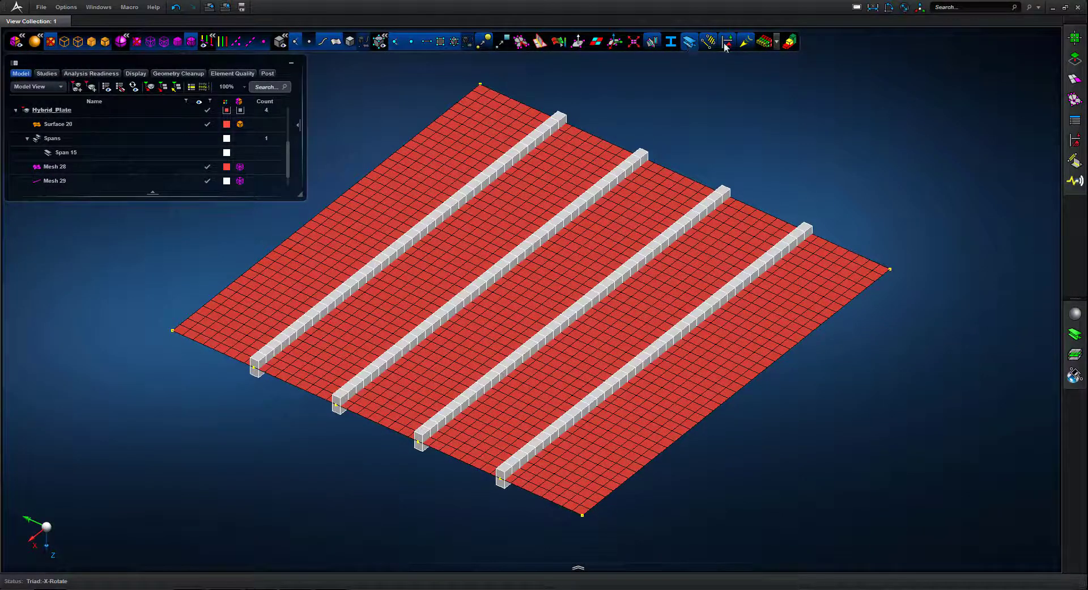
{"action": "left_click", "coordinate": [765, 42]}
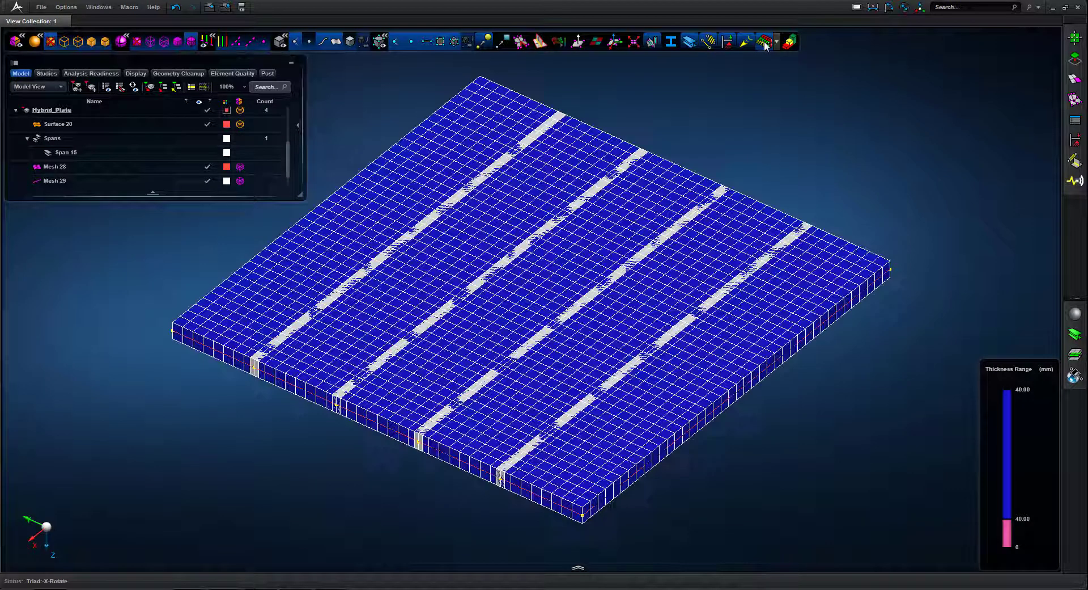
{"action": "left_click_drag", "start_coordinate": [145, 293], "coordinate": [318, 426]}
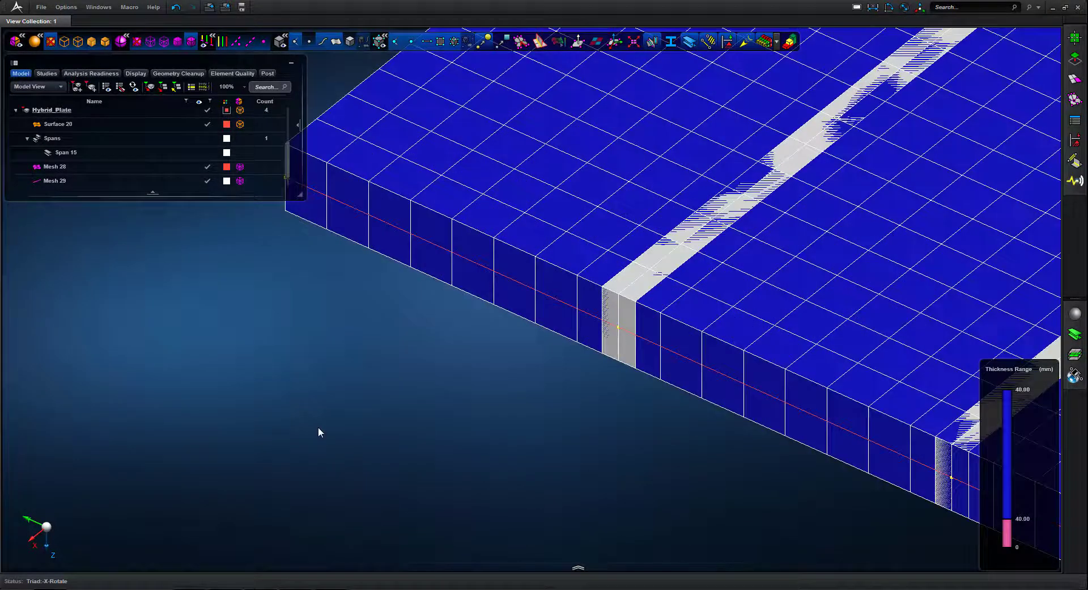
Step: Set the shape y offset of Span 15 to 40 mm at both Station A and Station B
{"action": "double_click", "coordinate": [70, 151]}
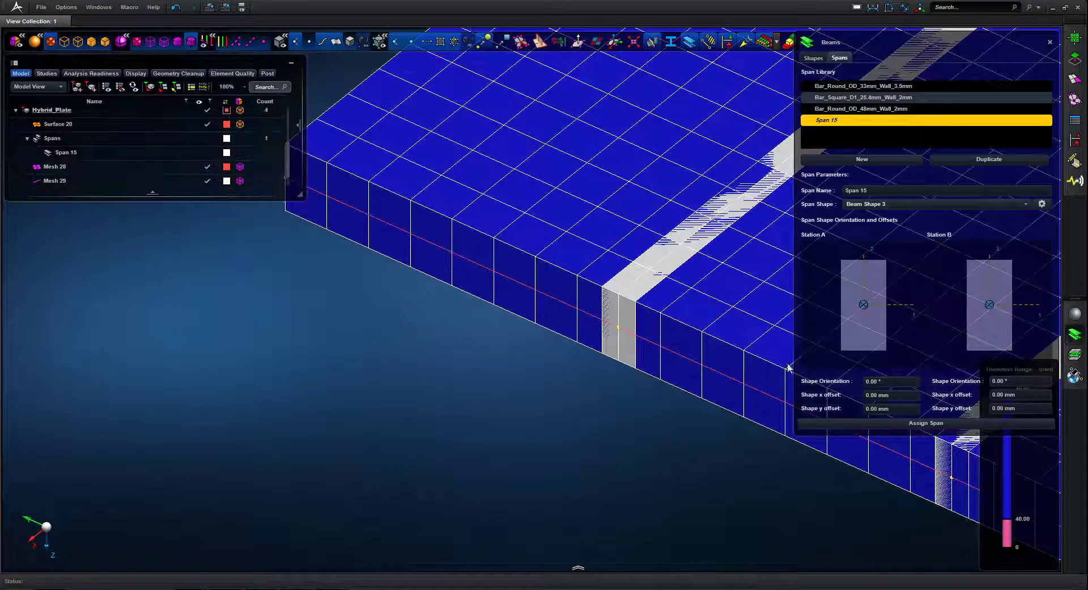
{"action": "left_click", "coordinate": [878, 408]}
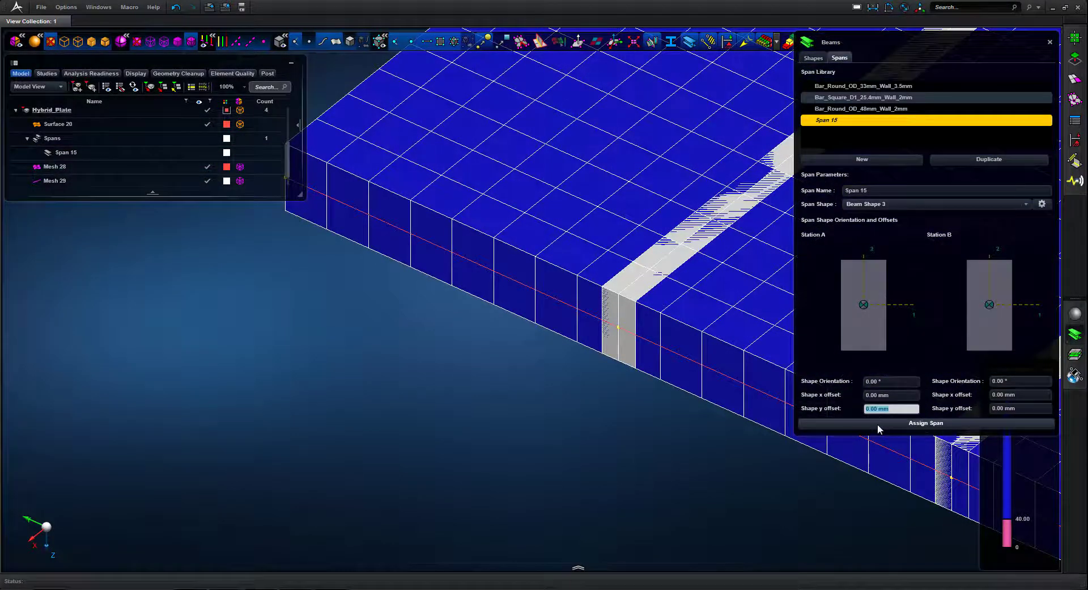
{"action": "type", "text": "40"}
{"action": "left_click", "coordinate": [878, 423]}
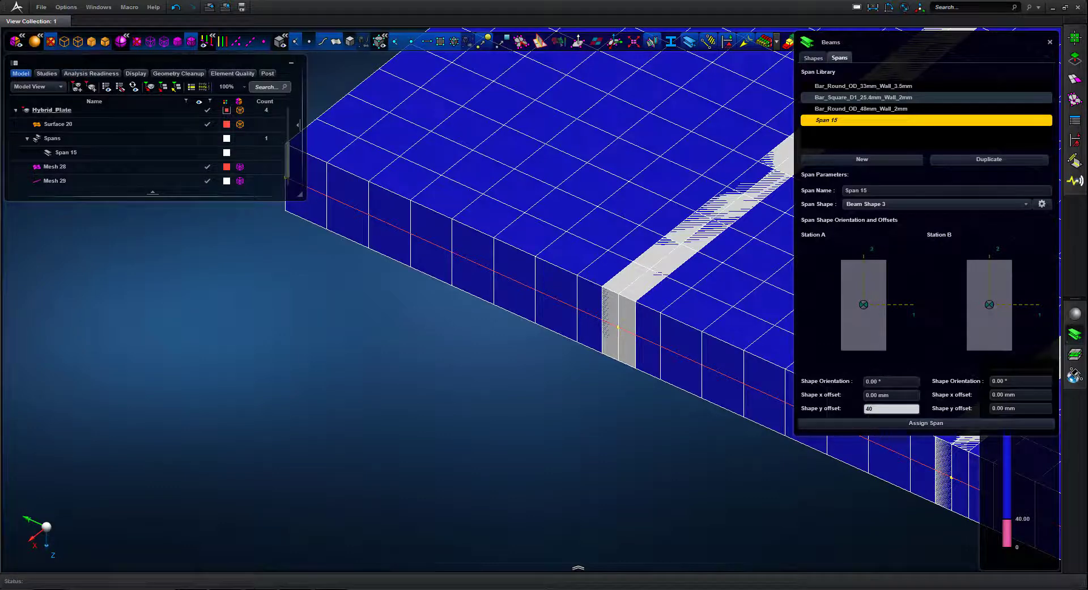
{"action": "left_click", "coordinate": [1004, 409]}
{"action": "type", "text": "40"}
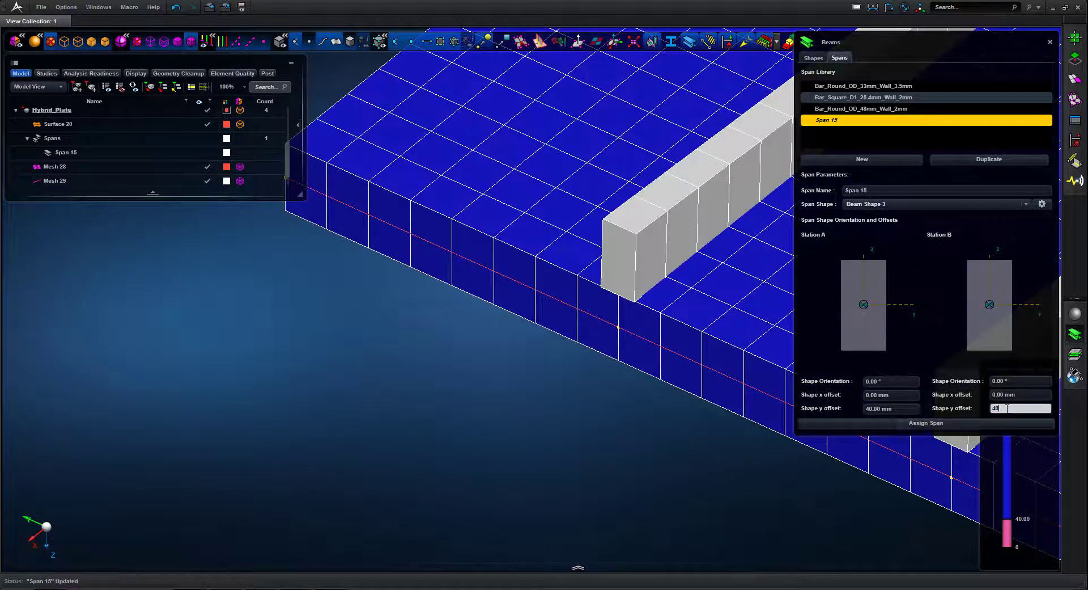
{"action": "left_click", "coordinate": [916, 423]}
{"action": "key", "text": "f"}
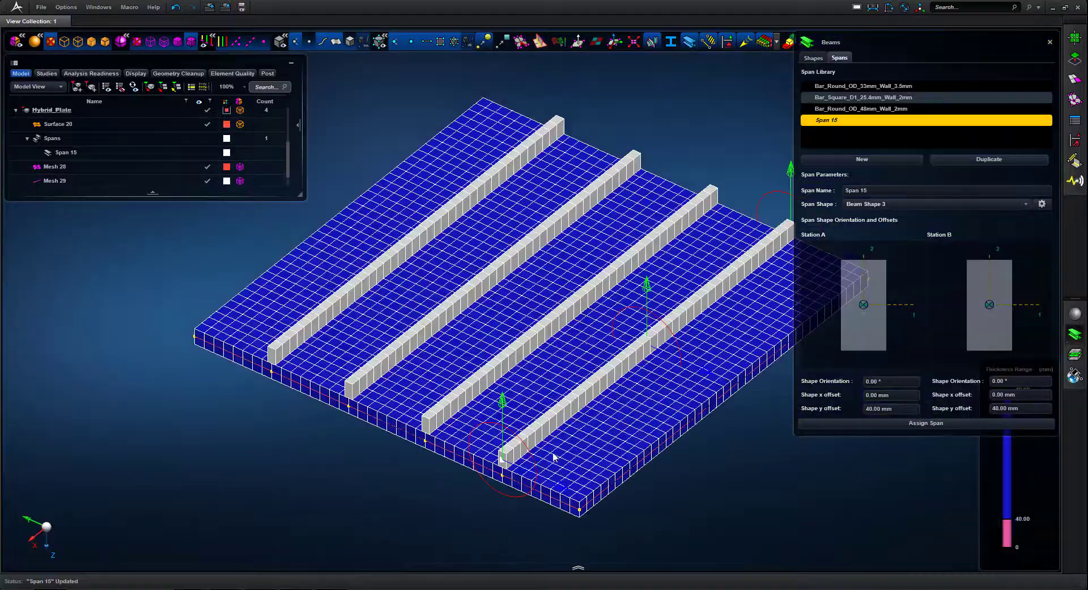
{"action": "middle_click_drag", "start_coordinate": [750, 458], "coordinate": [657, 484]}
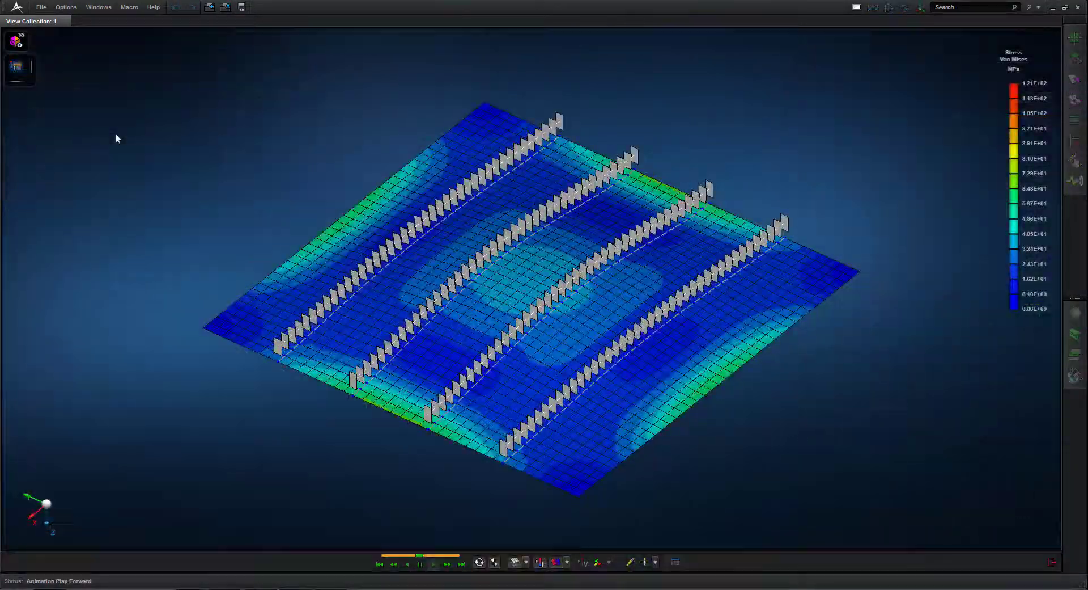